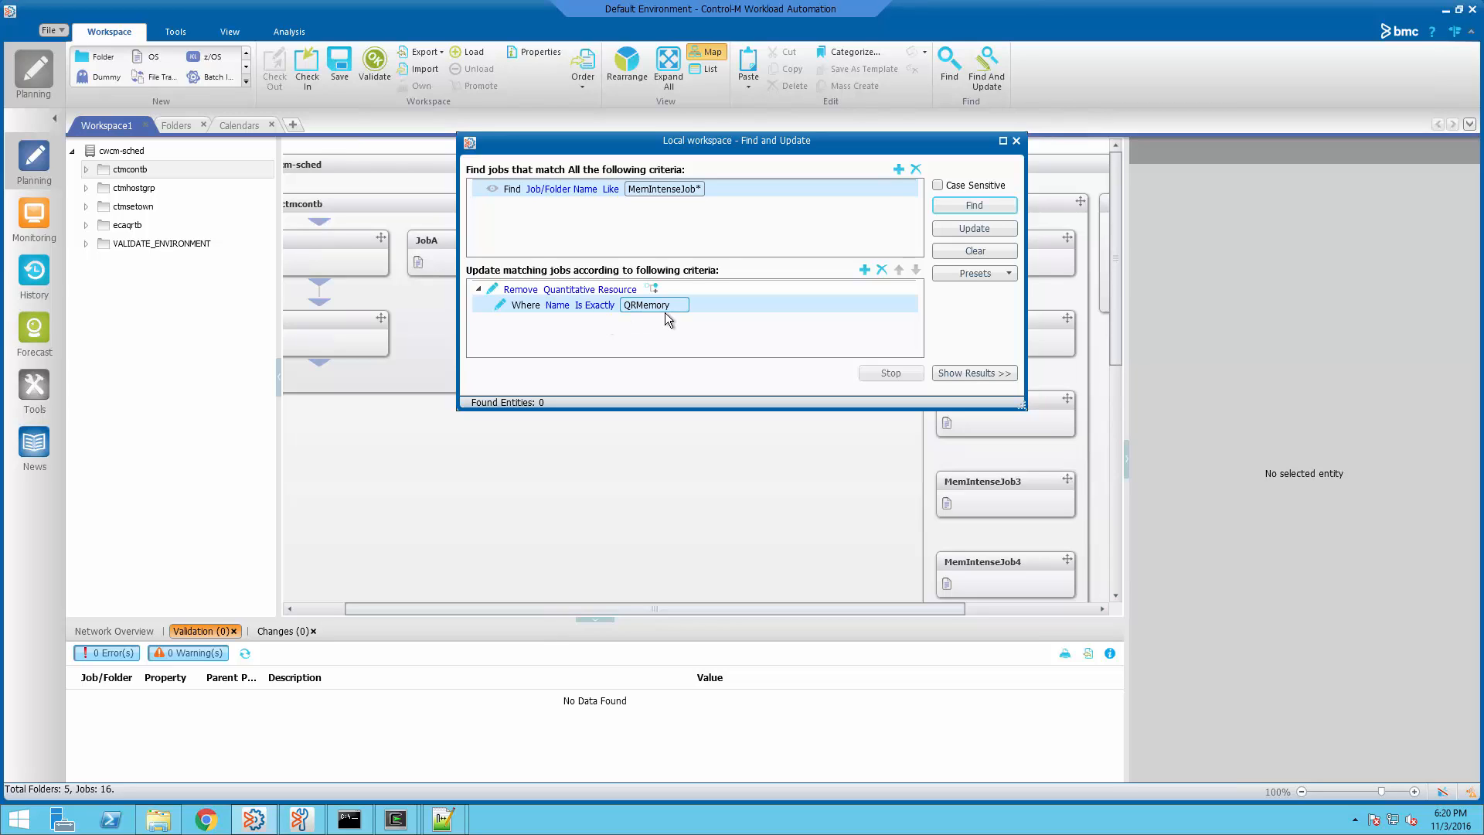
Find the MemIntenseJob* jobs and remove QRMemory from all of them
{"action": "left_click", "coordinate": [958, 207]}
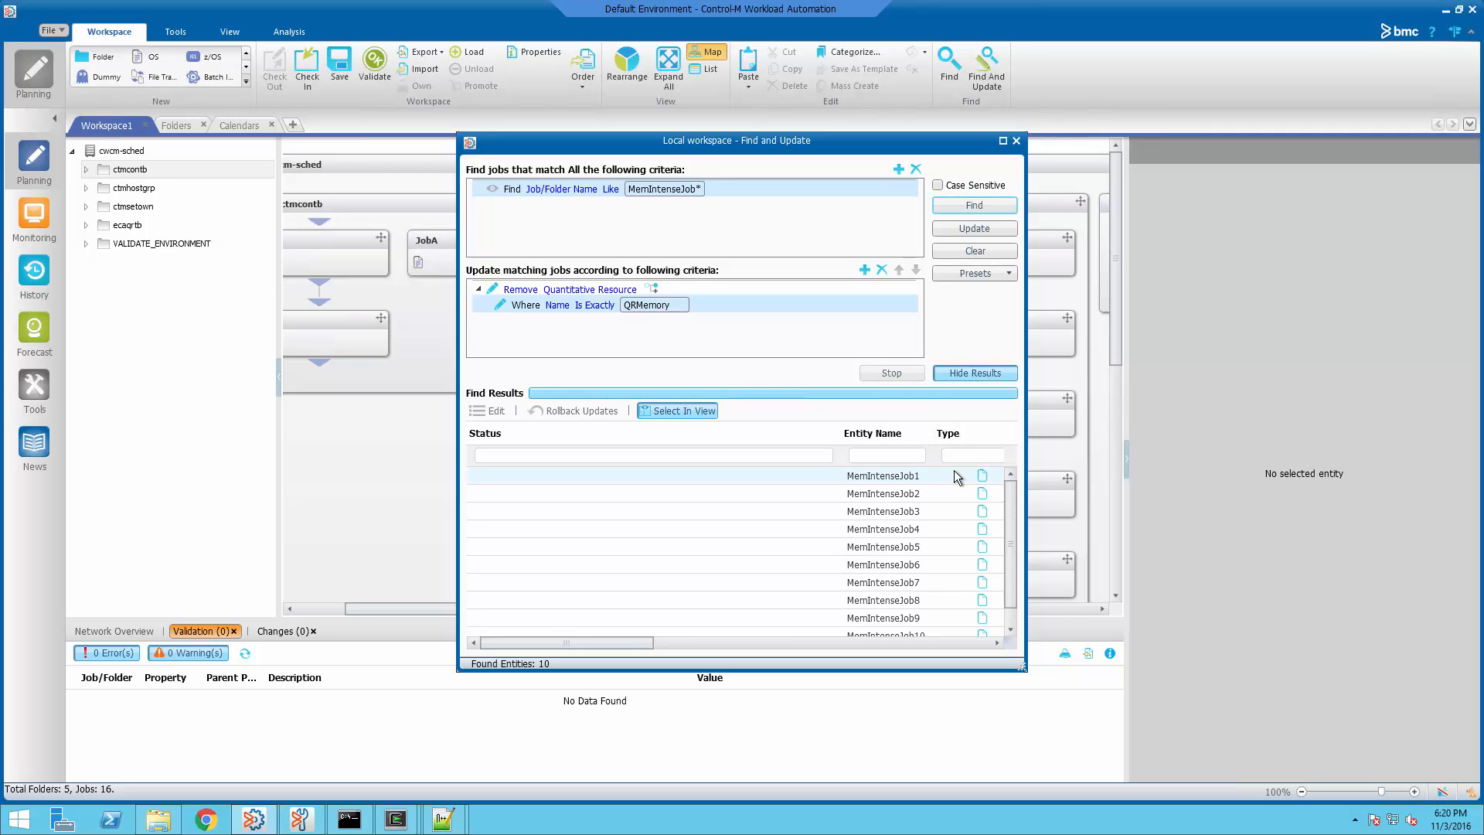
{"action": "left_click", "coordinate": [994, 233]}
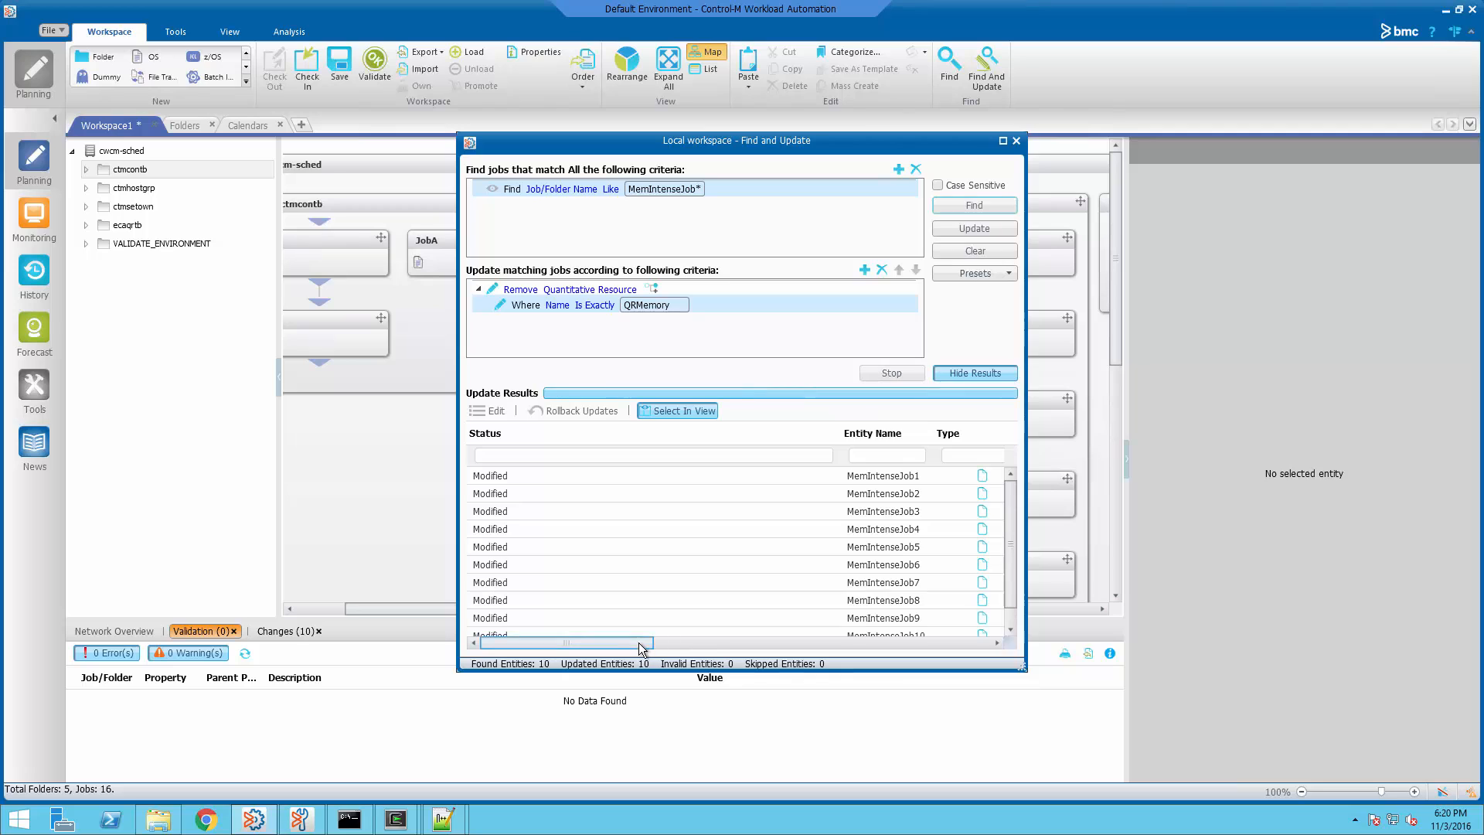
{"action": "left_click_drag", "start_coordinate": [638, 642], "coordinate": [759, 643]}
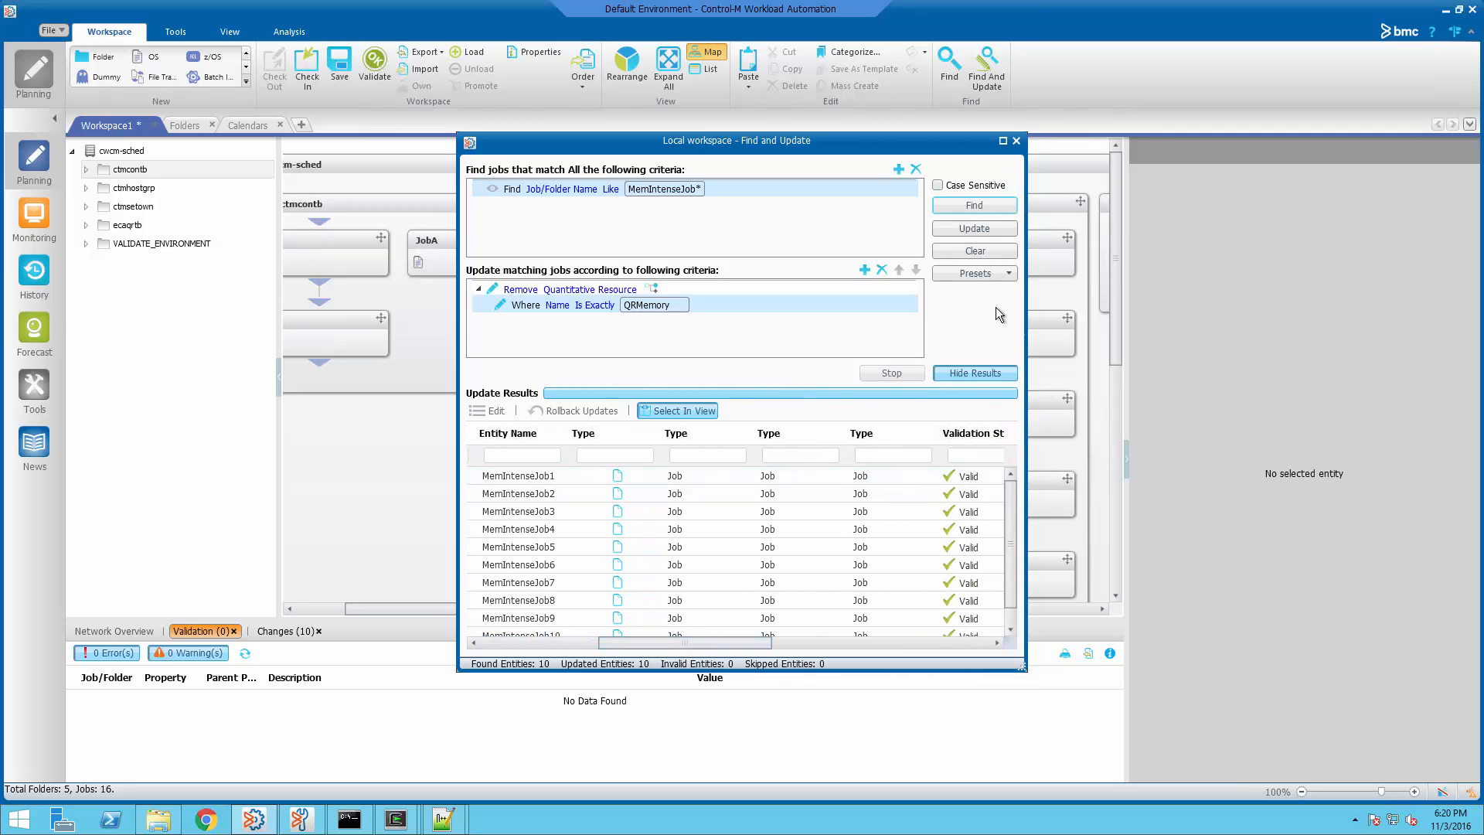
Load the addqr preset and apply QRMemory with quantity 2 to the ten jobs
{"action": "left_click", "coordinate": [994, 273]}
{"action": "mouse_move", "coordinate": [1011, 292]}
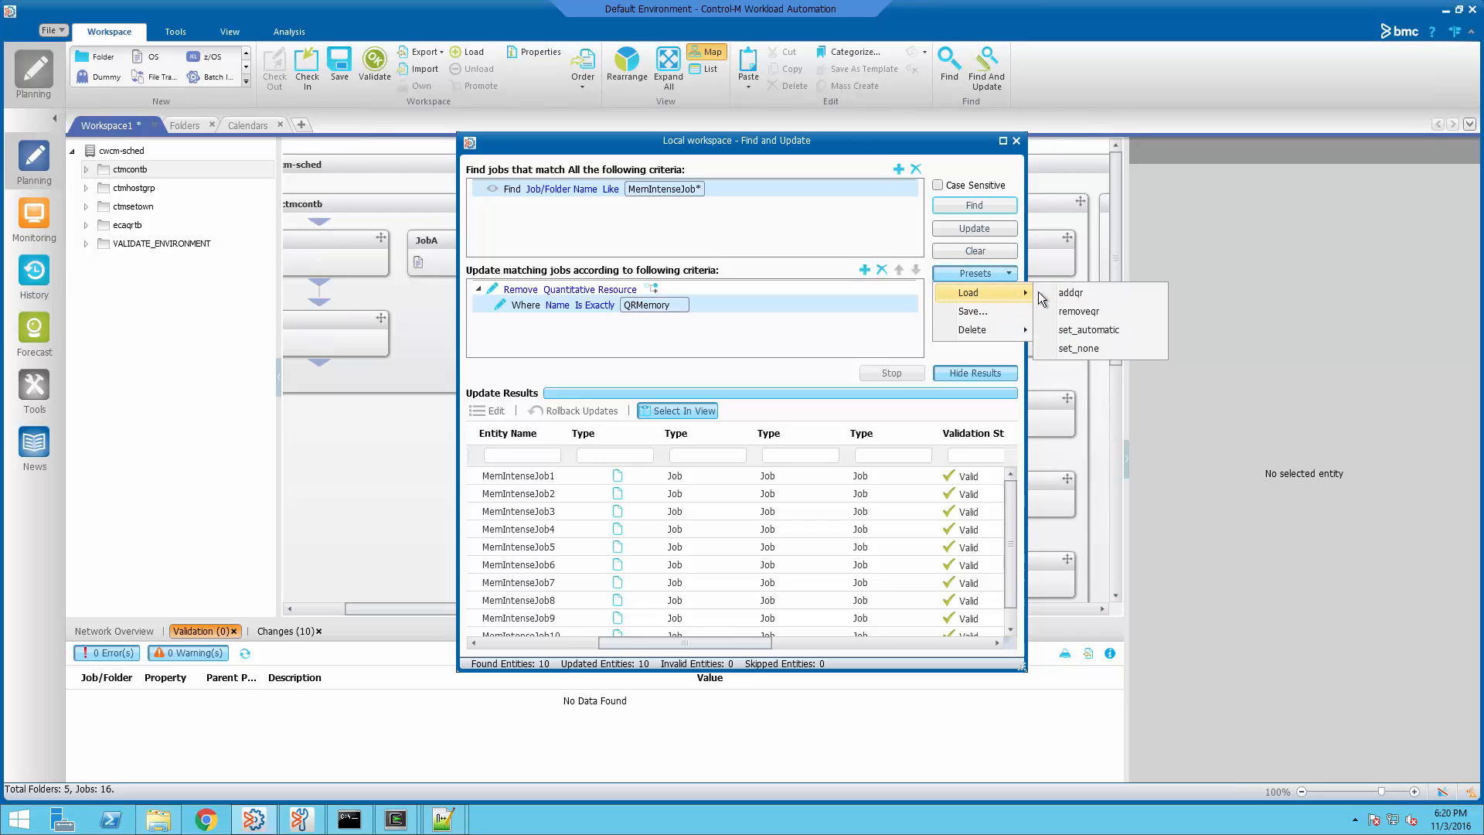
{"action": "left_click", "coordinate": [1088, 298]}
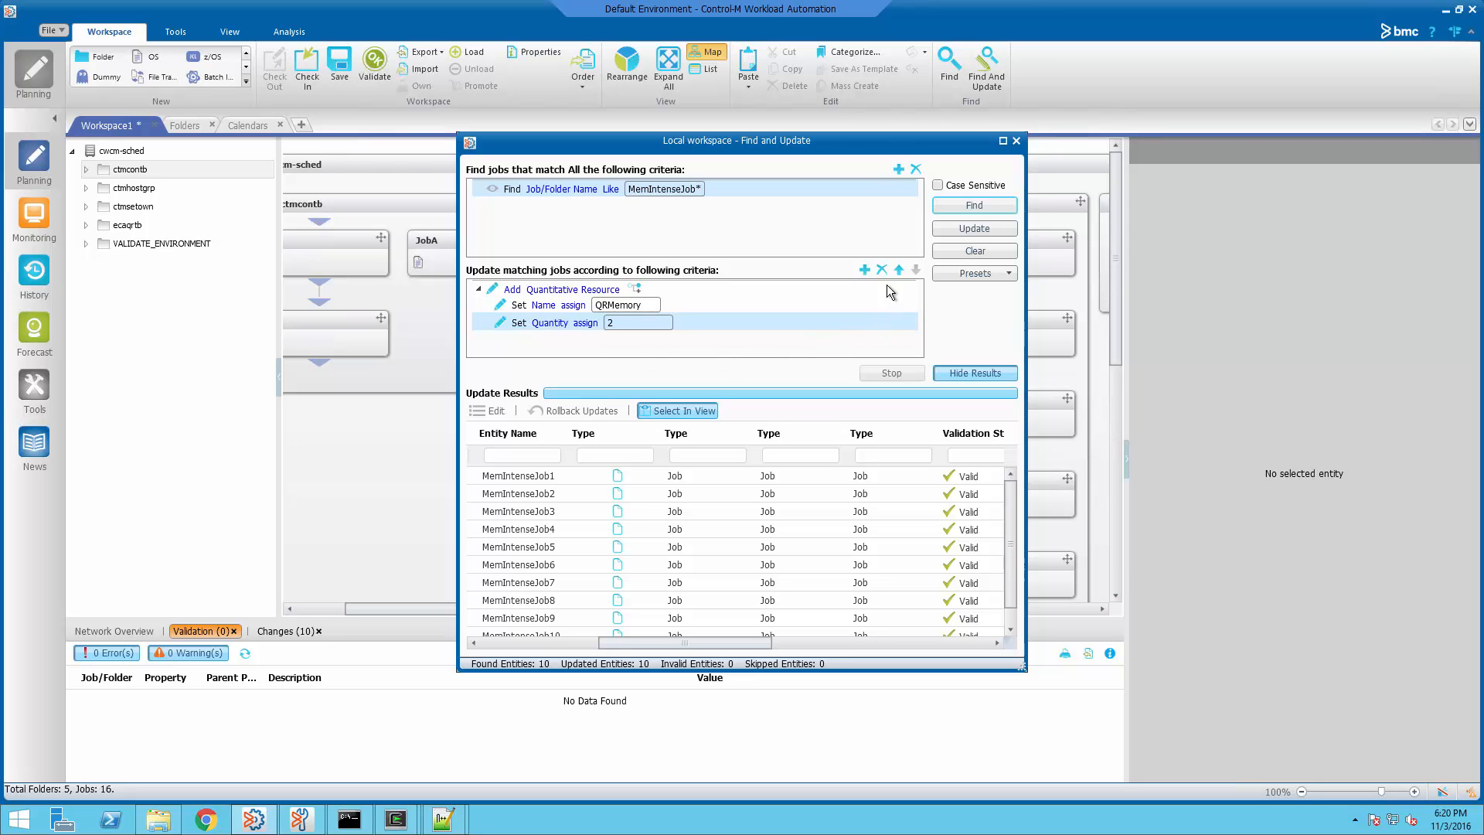
{"action": "left_click", "coordinate": [968, 231]}
{"action": "left_click", "coordinate": [1002, 273]}
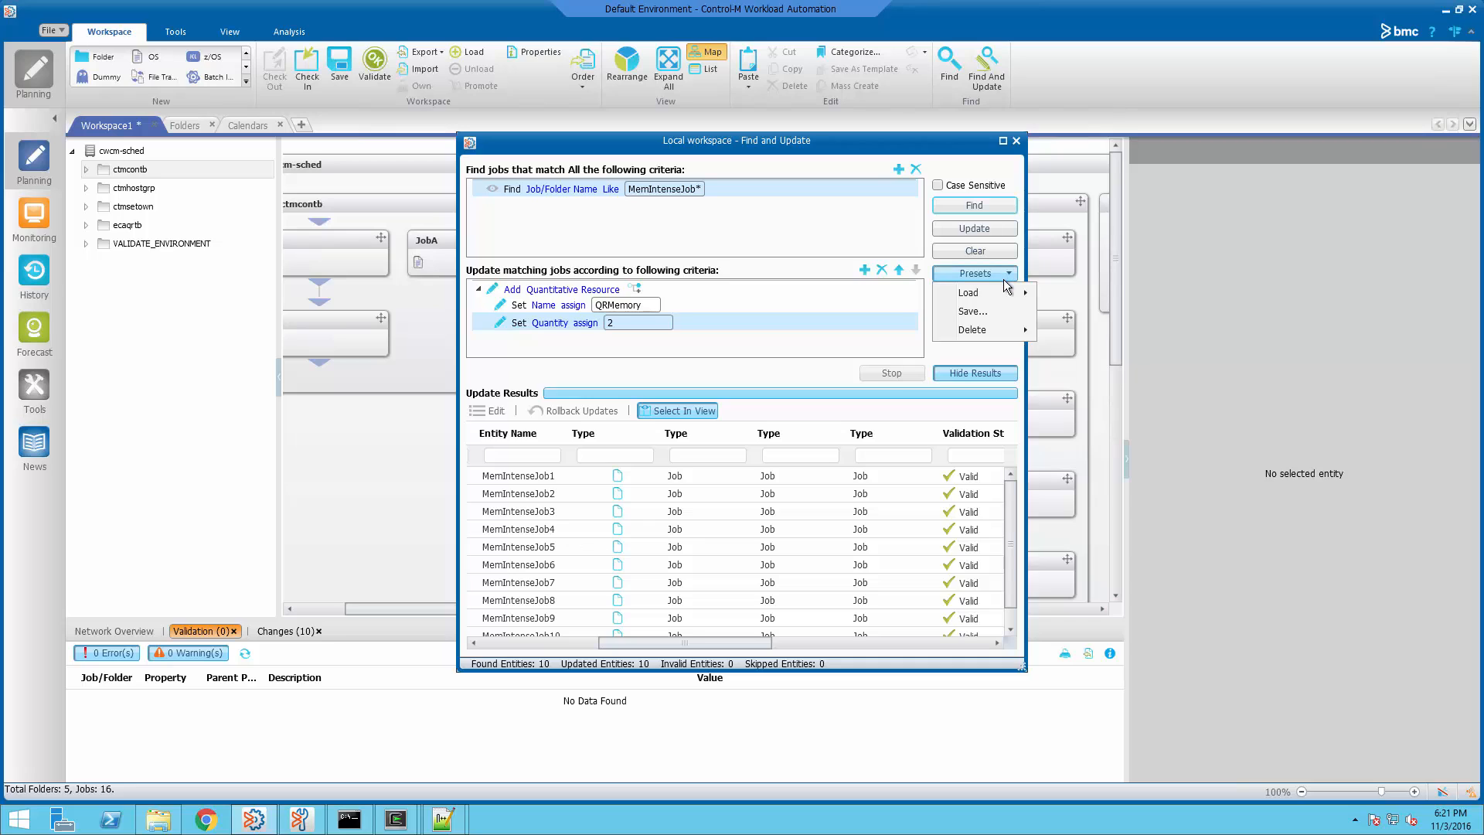
Load the VAL* and set_automatic presets, and assign SYSTEM as VALIDATE_ENVIRONMENT's user daily
{"action": "mouse_move", "coordinate": [1003, 294]}
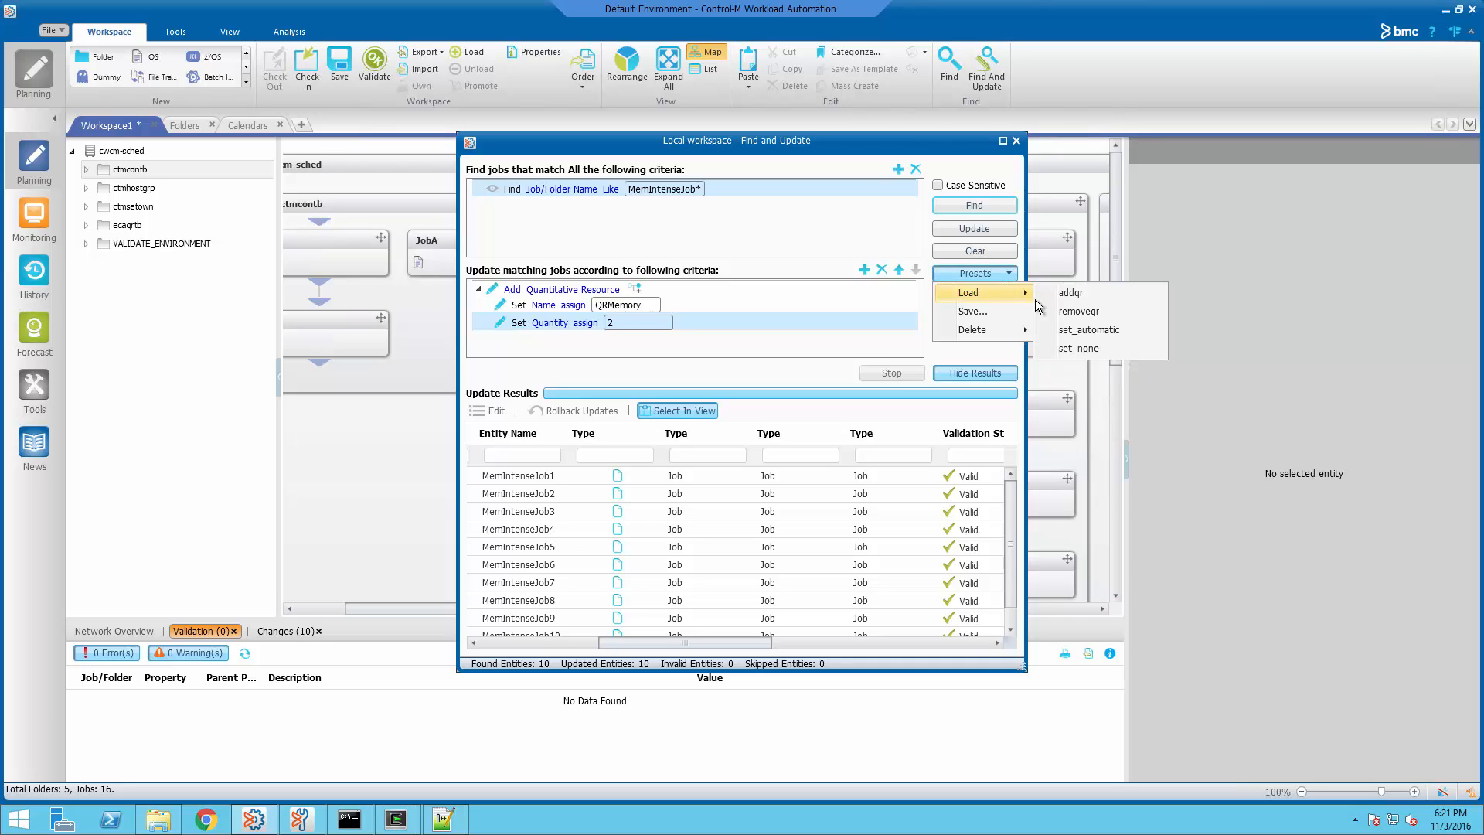
{"action": "left_click", "coordinate": [1079, 347]}
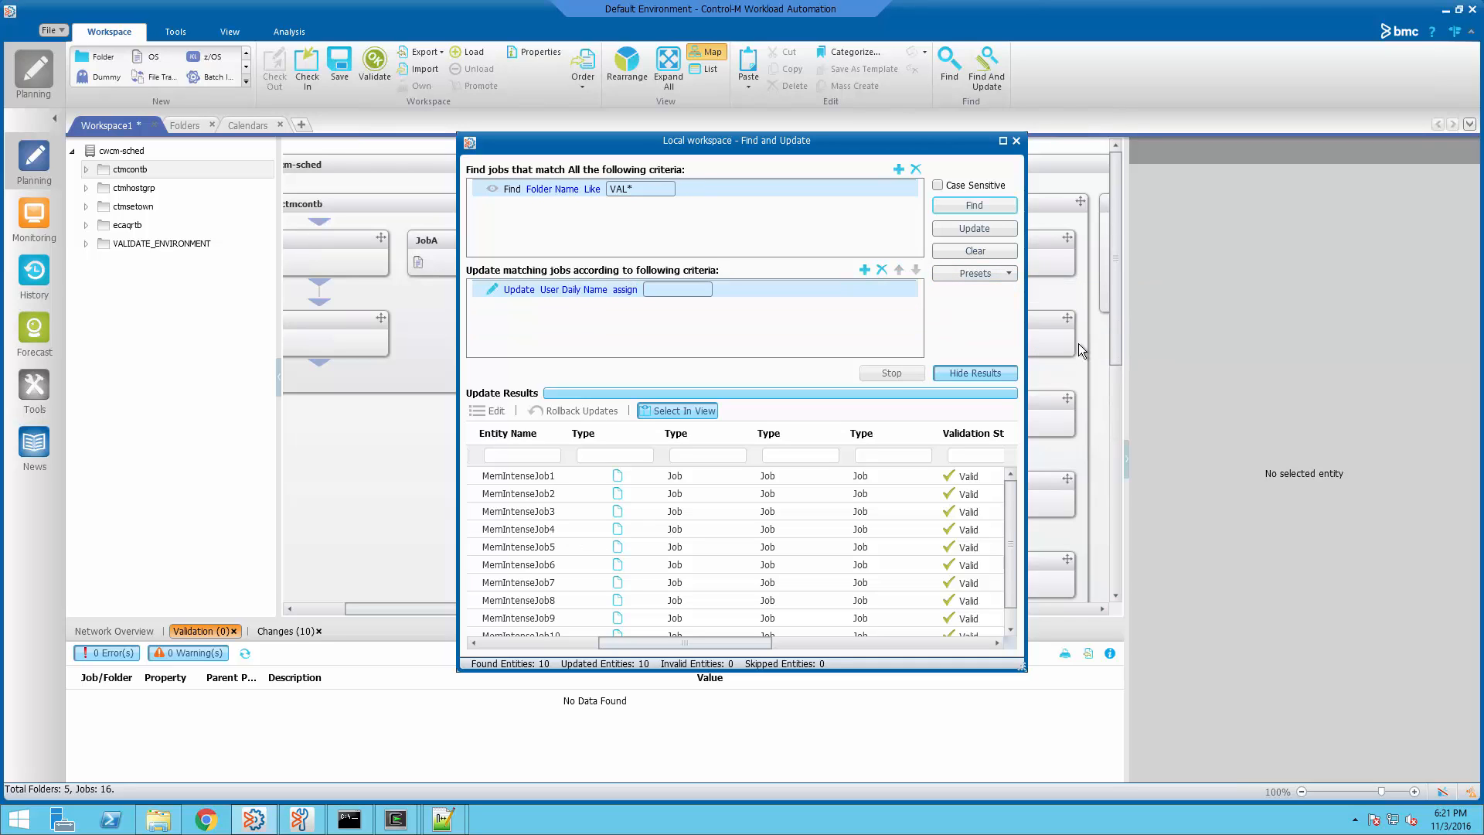
{"action": "left_click", "coordinate": [1003, 275]}
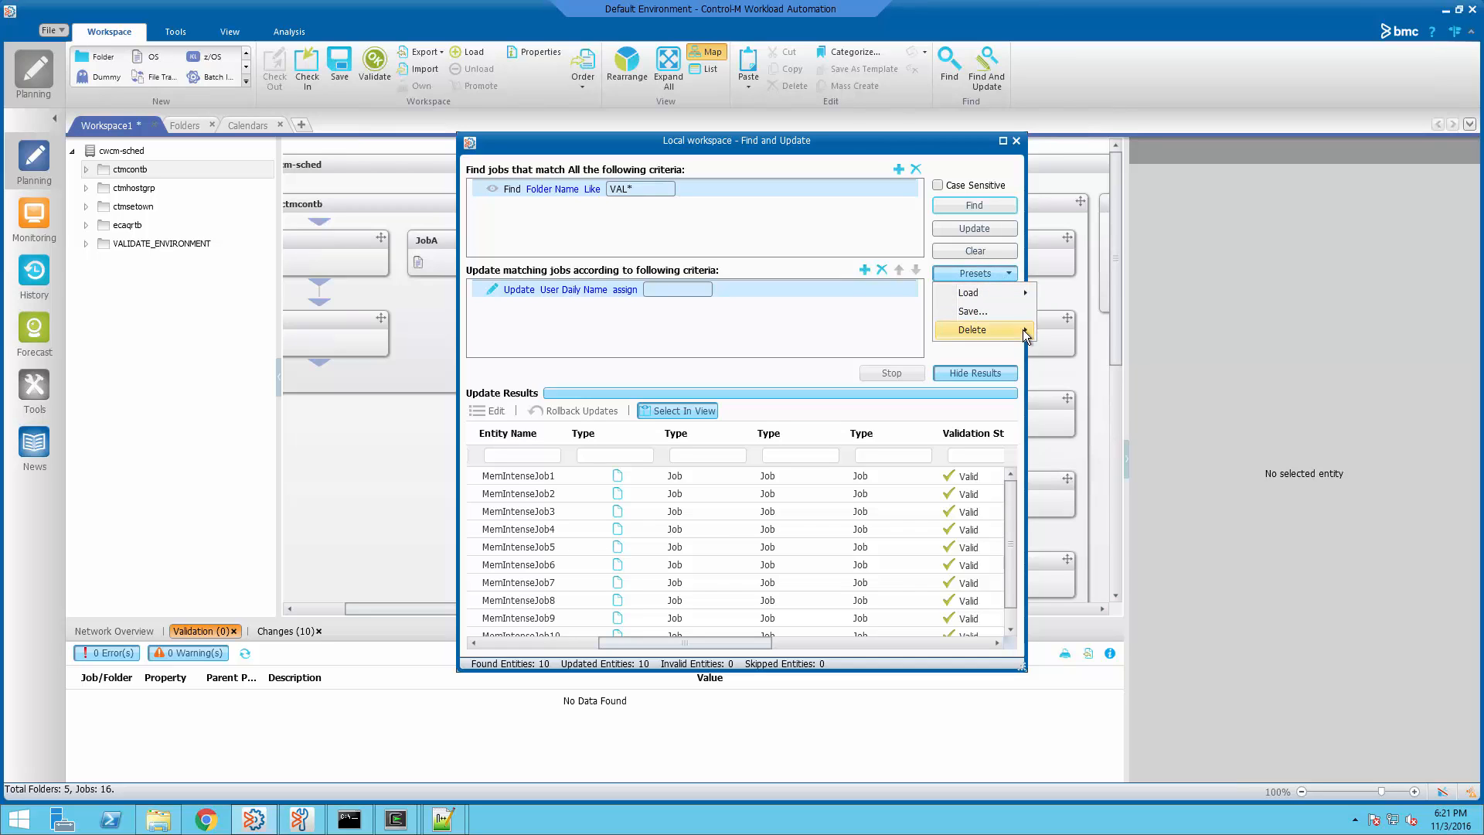
{"action": "mouse_move", "coordinate": [1020, 300]}
{"action": "left_click", "coordinate": [1066, 326]}
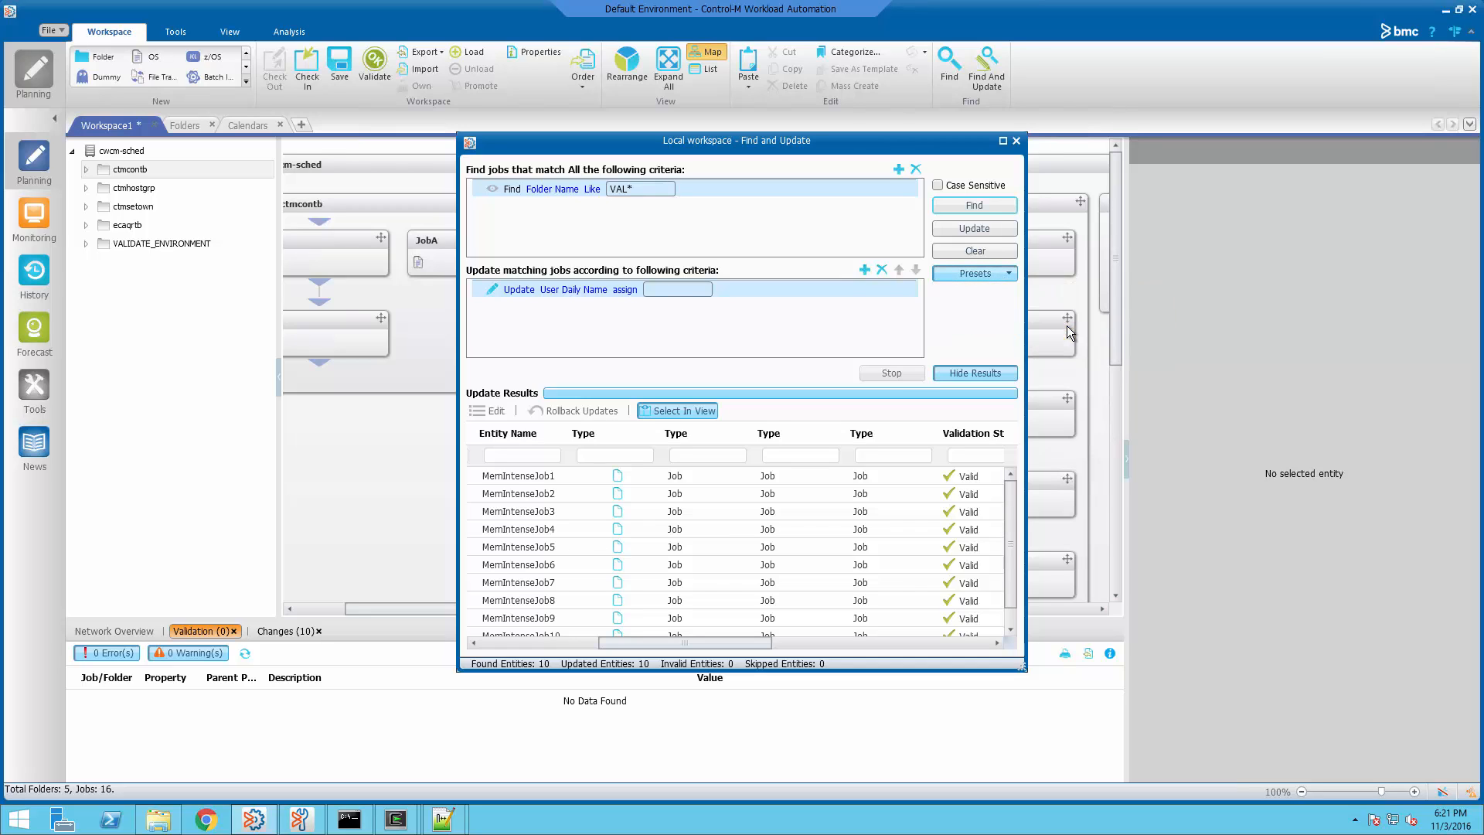
{"action": "left_click", "coordinate": [980, 207]}
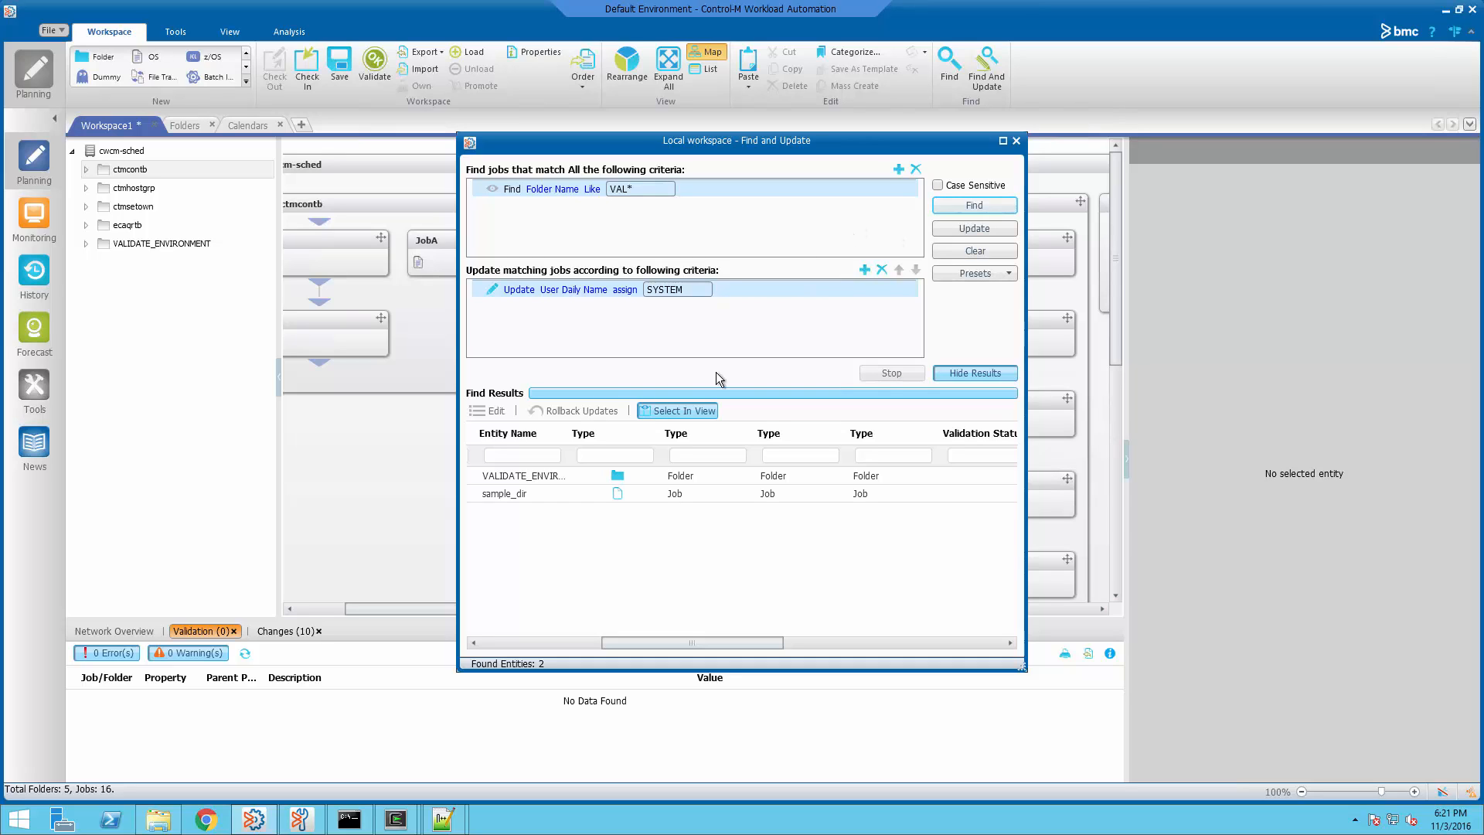
{"action": "left_click", "coordinate": [559, 473]}
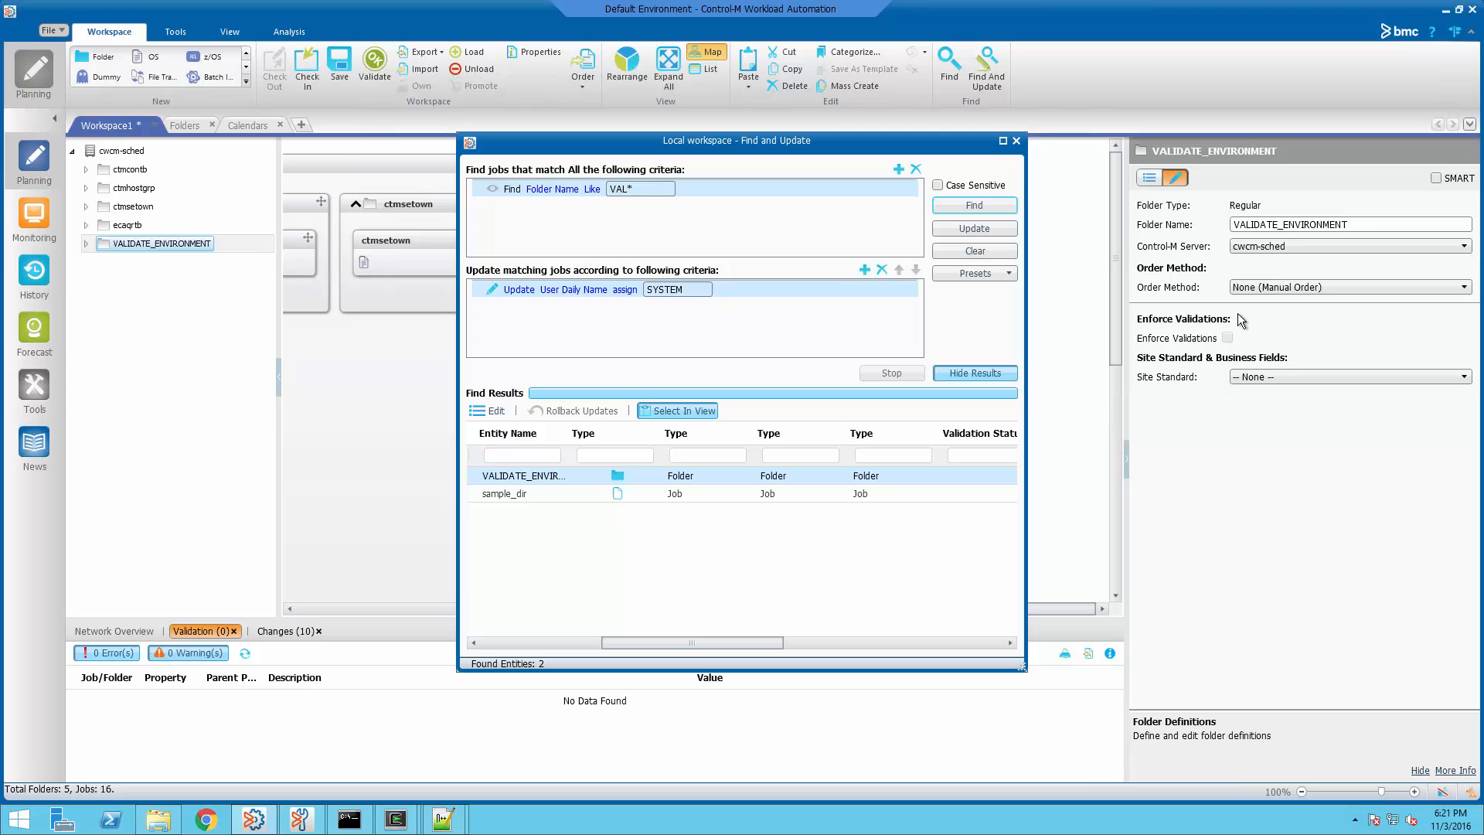
{"action": "left_click", "coordinate": [990, 232]}
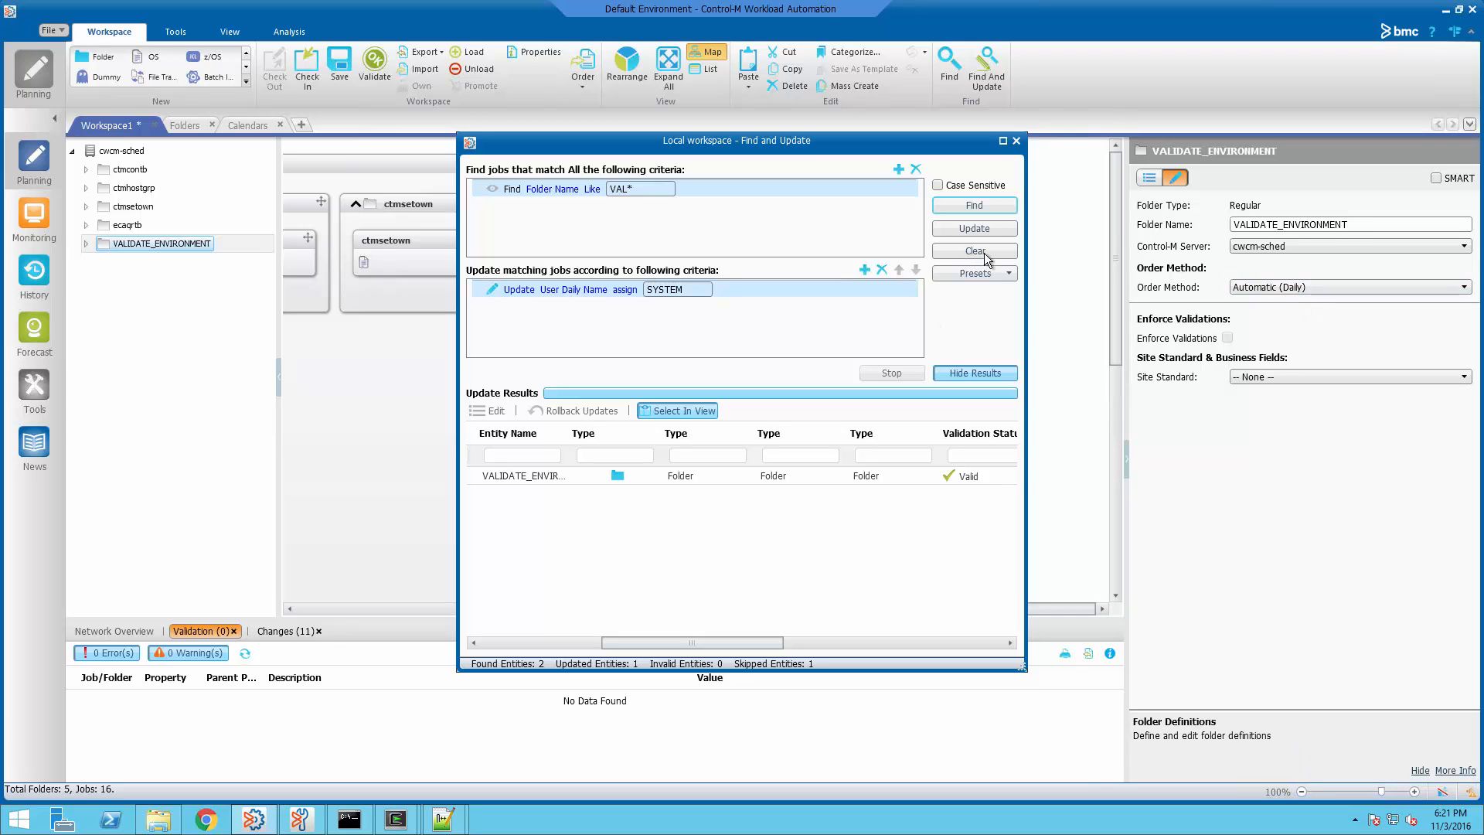
Load the set_none preset and clear VALIDATE_ENVIRONMENT's user daily, leaving Manual Order
{"action": "left_click", "coordinate": [995, 280]}
{"action": "mouse_move", "coordinate": [993, 298]}
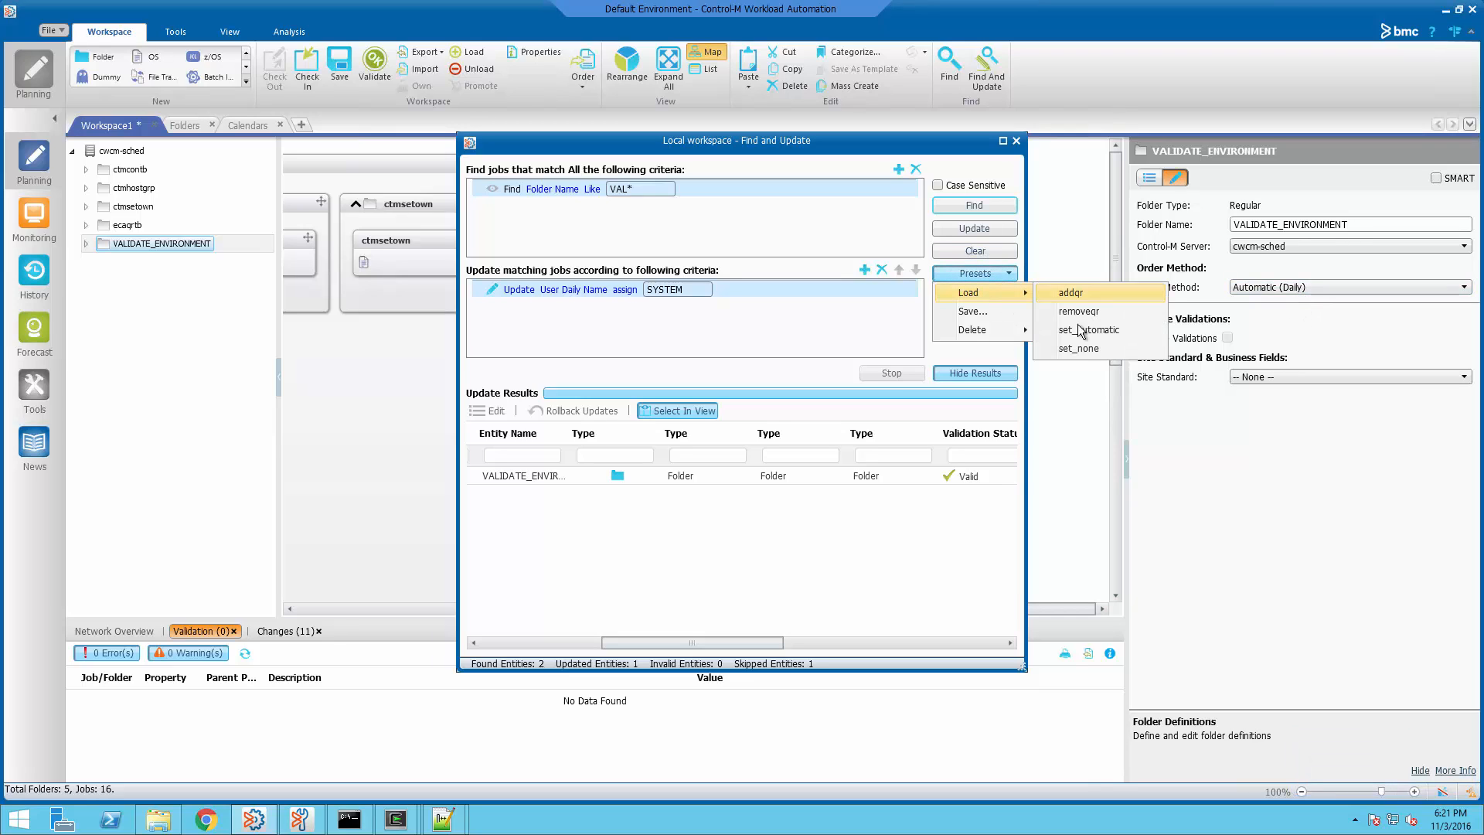
{"action": "left_click", "coordinate": [1082, 350]}
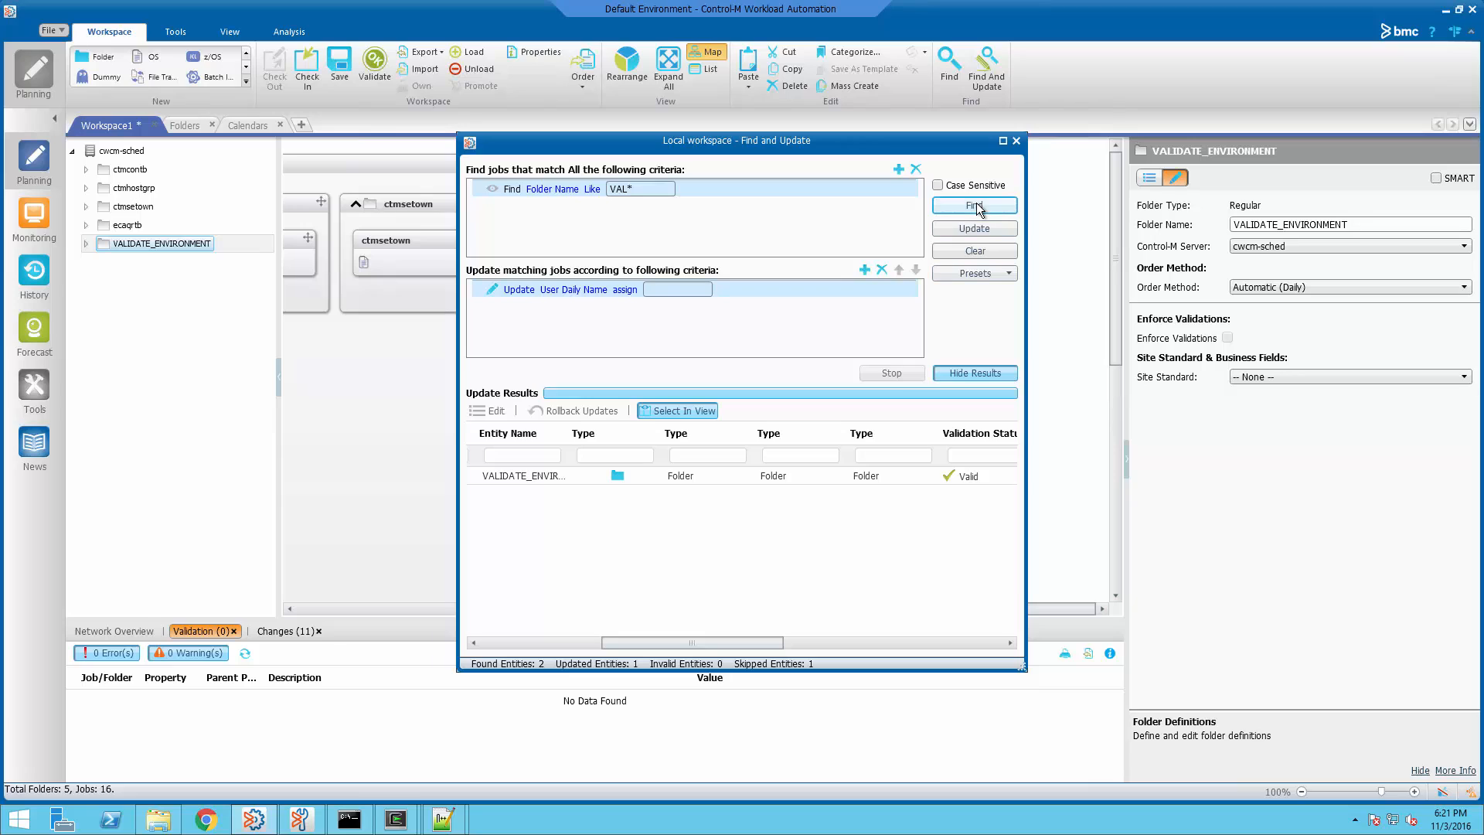
{"action": "left_click", "coordinate": [979, 232]}
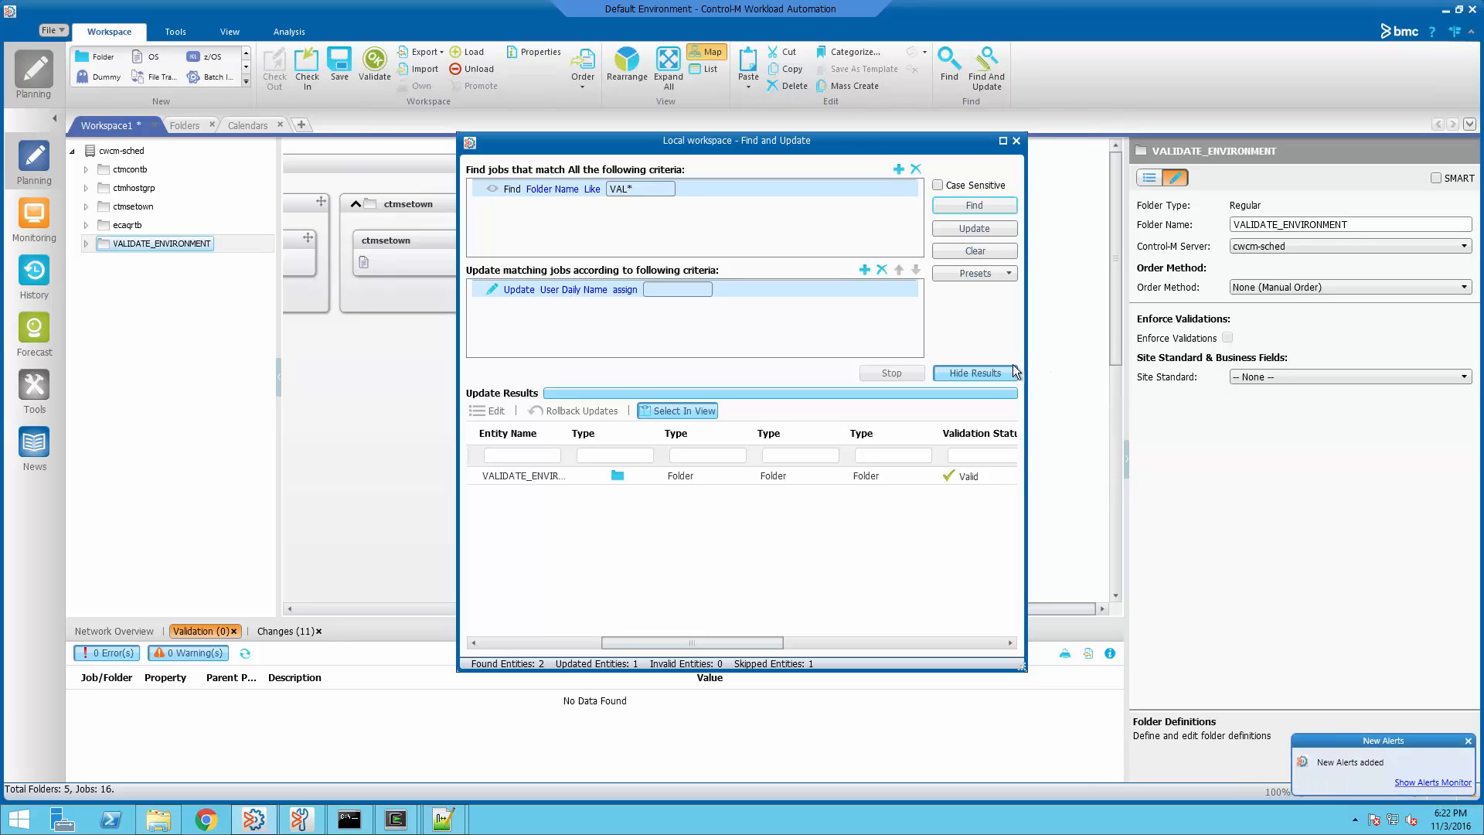
Show the Notepad++ comparison of beforechange.txt against afterchange.txt, with user_daily changed to SYSTEM
{"action": "mouse_move", "coordinate": [442, 830]}
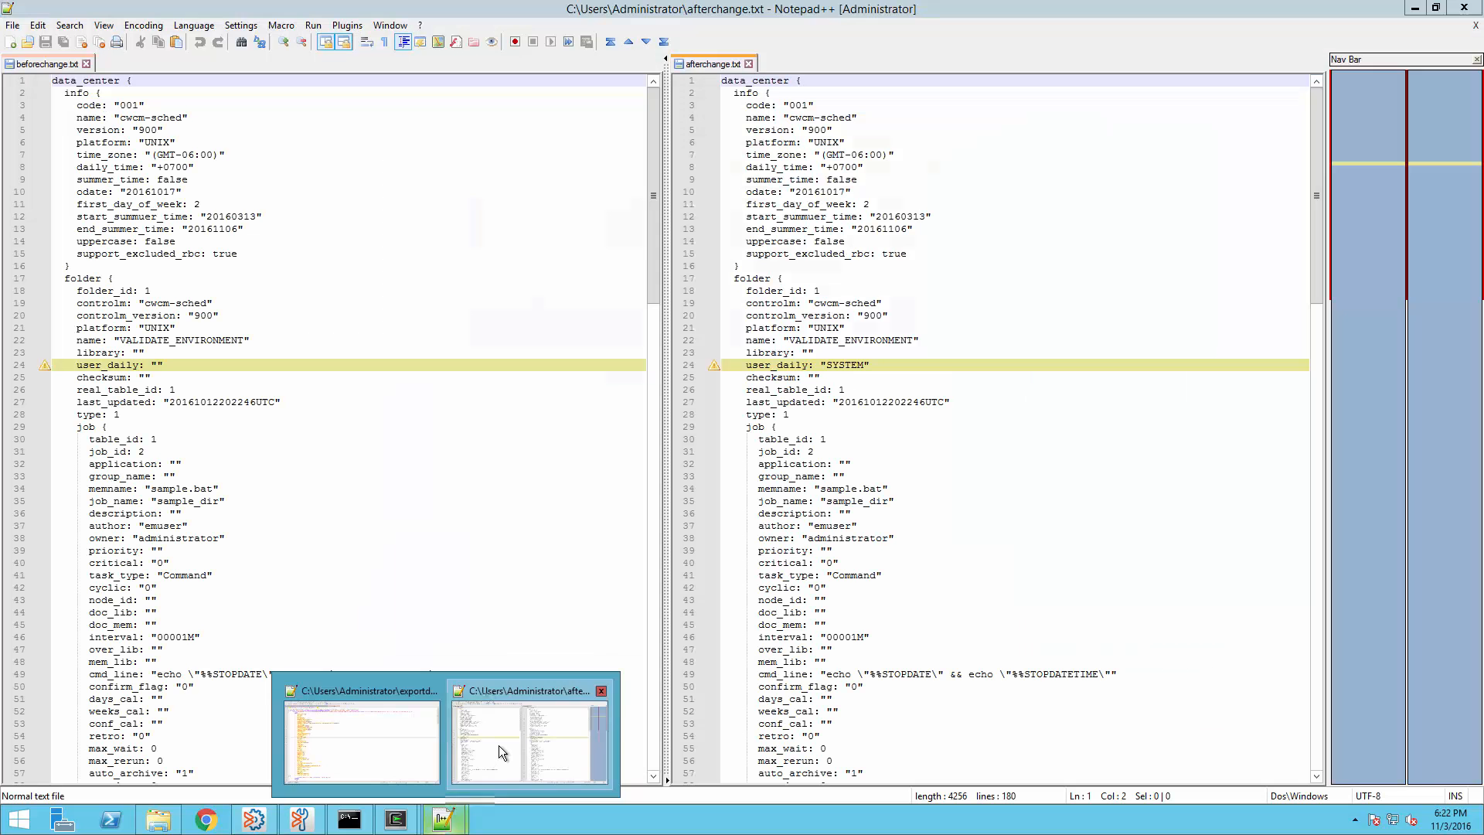
{"action": "left_click", "coordinate": [498, 745]}
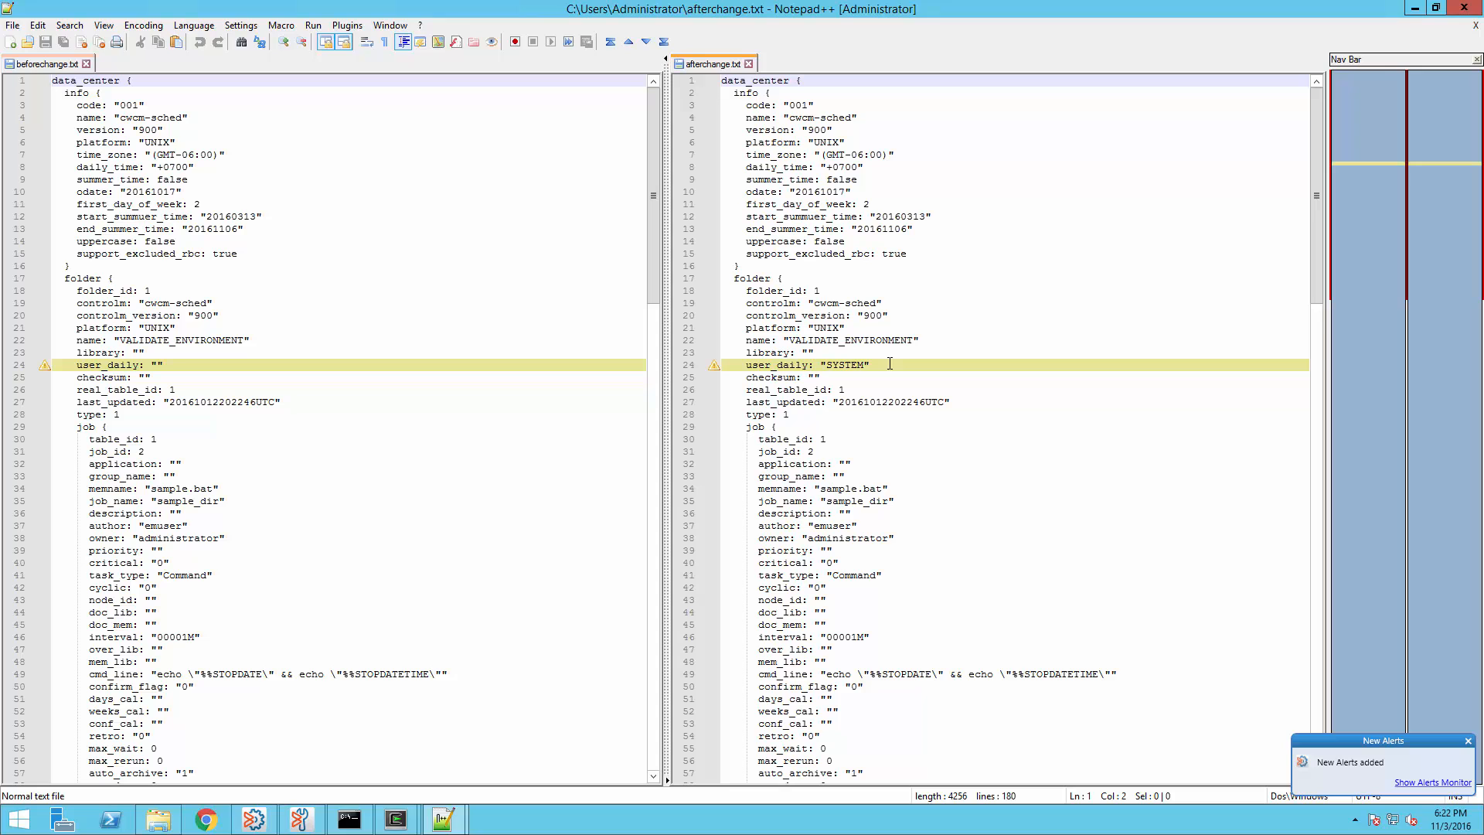
Free the held ctmsetown job in the Monitoring view
{"action": "left_click", "coordinate": [1414, 9]}
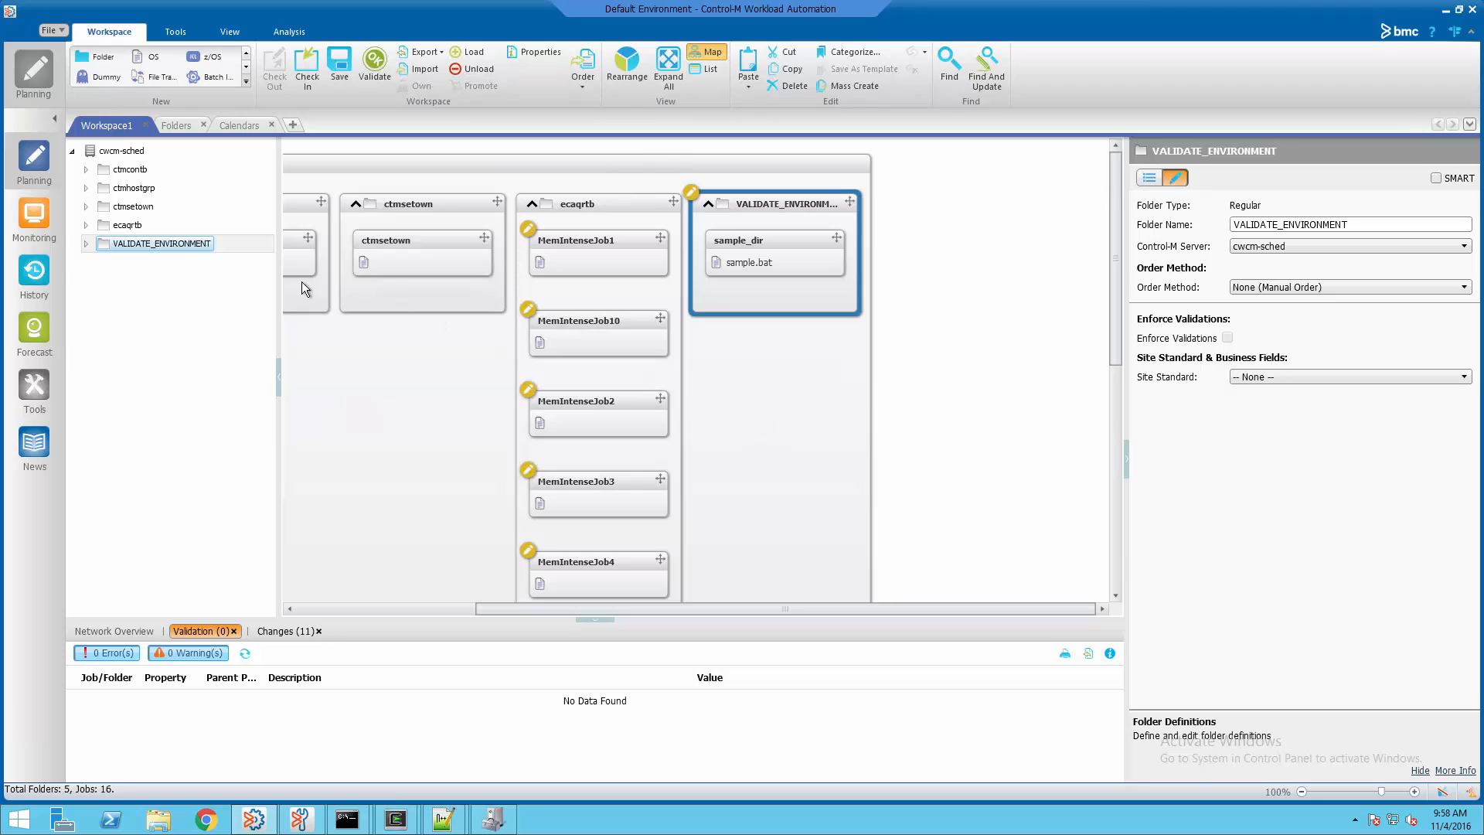
{"action": "left_click", "coordinate": [29, 216]}
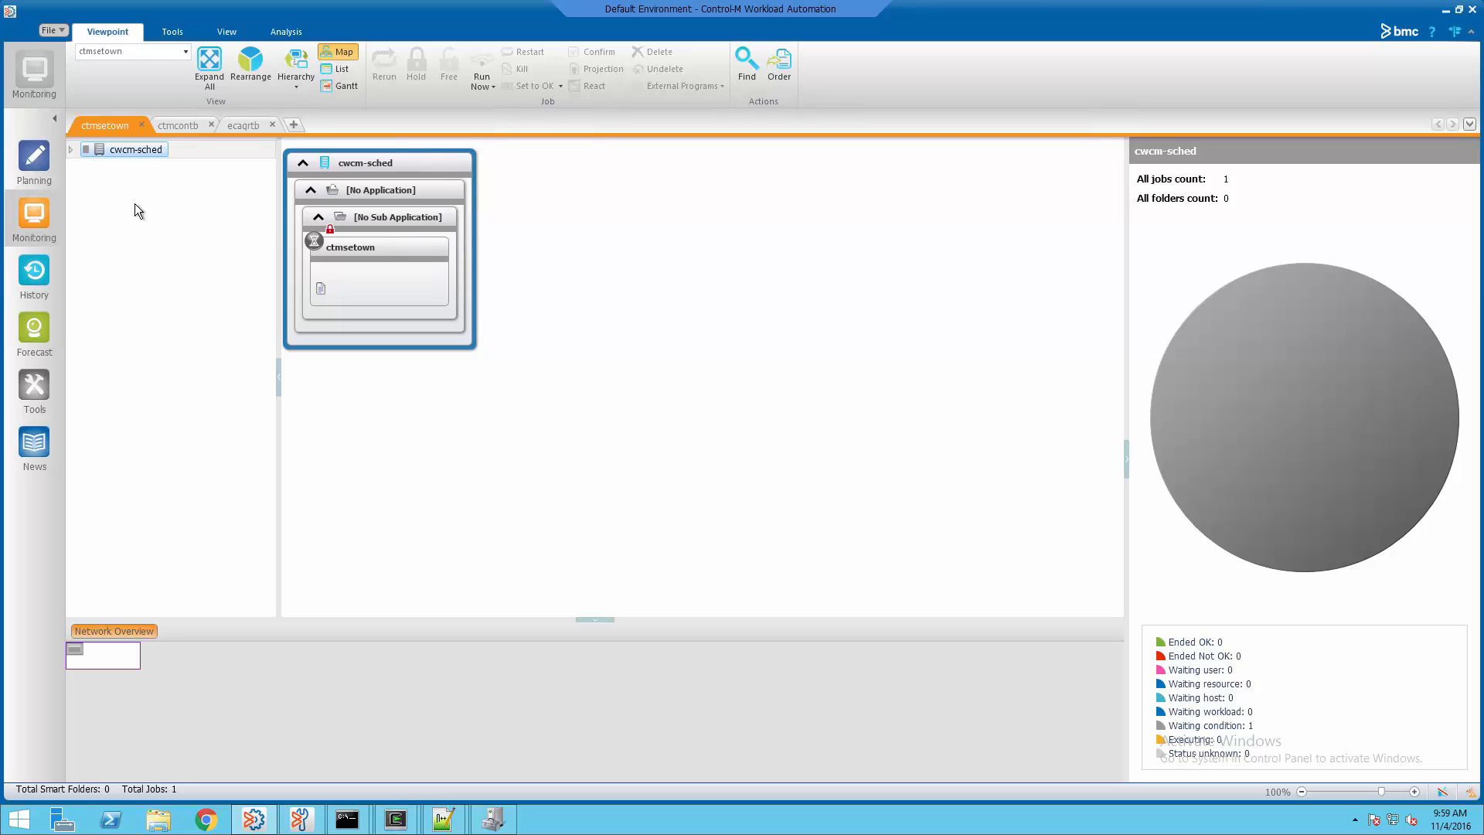
{"action": "right_click", "coordinate": [372, 252]}
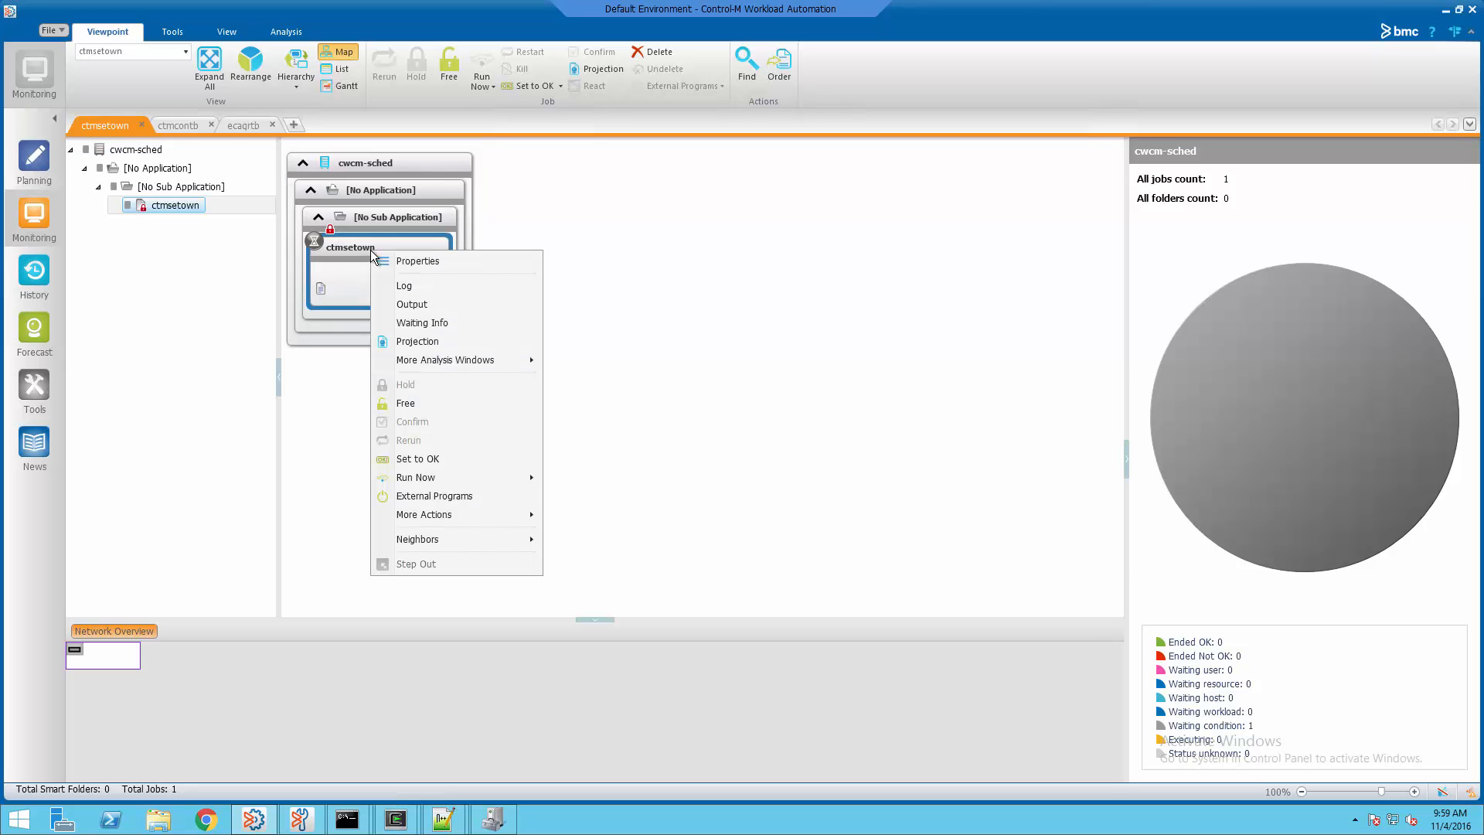
{"action": "left_click", "coordinate": [433, 401]}
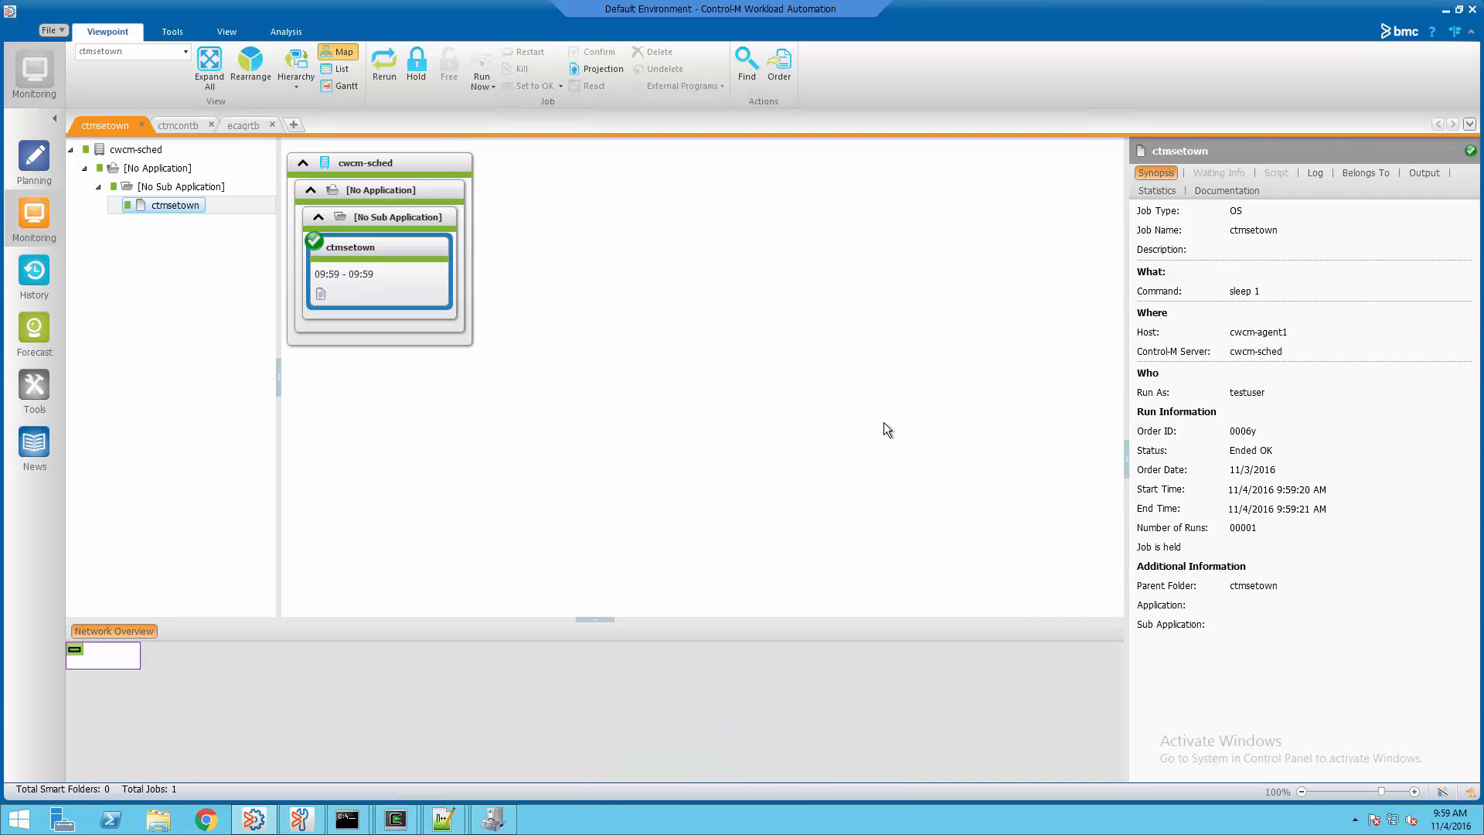
Reset the run-as user's password with passwd in the agent's terminal
{"action": "mouse_move", "coordinate": [403, 827]}
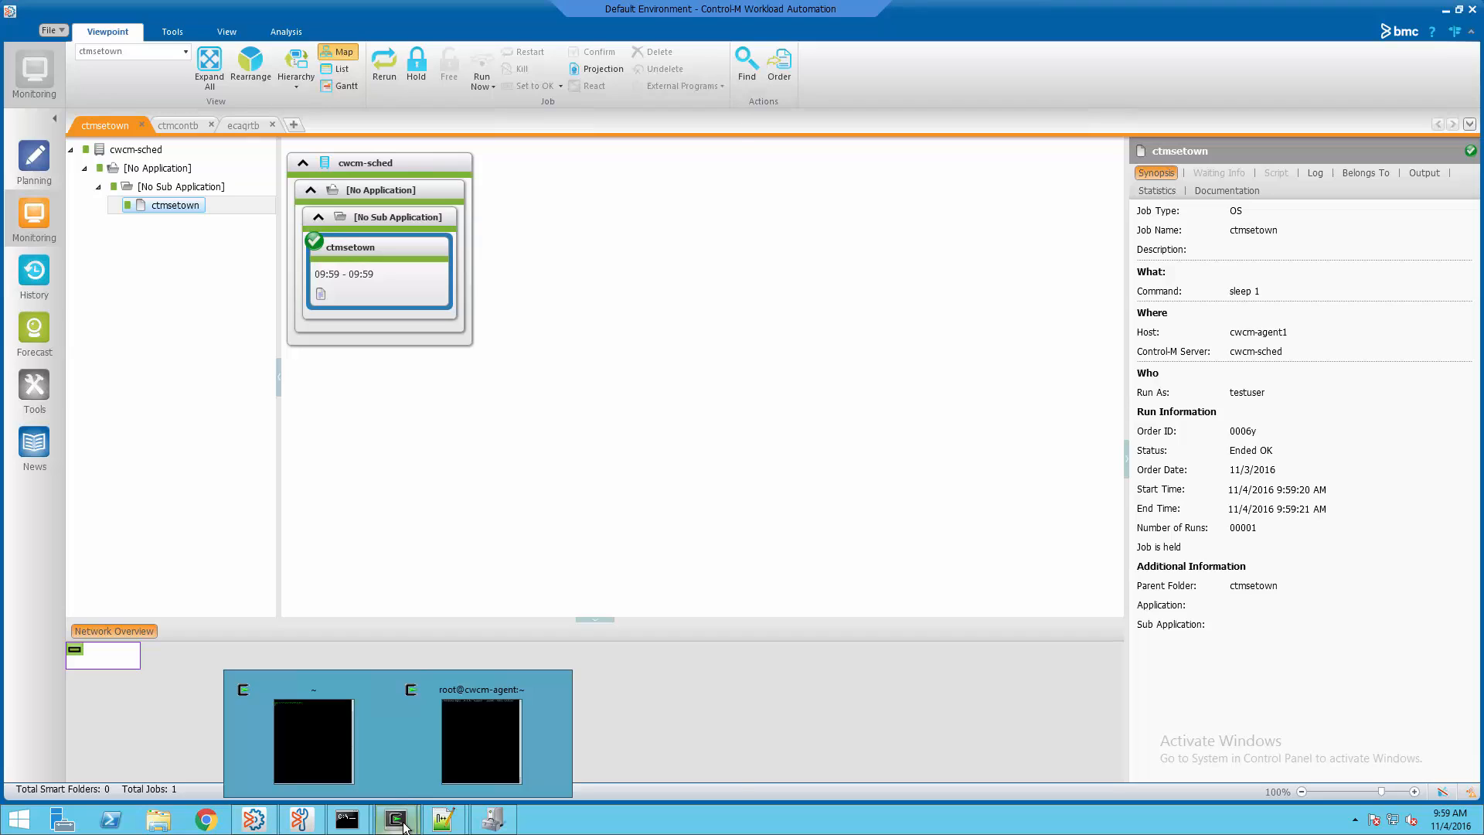
{"action": "left_click", "coordinate": [483, 745]}
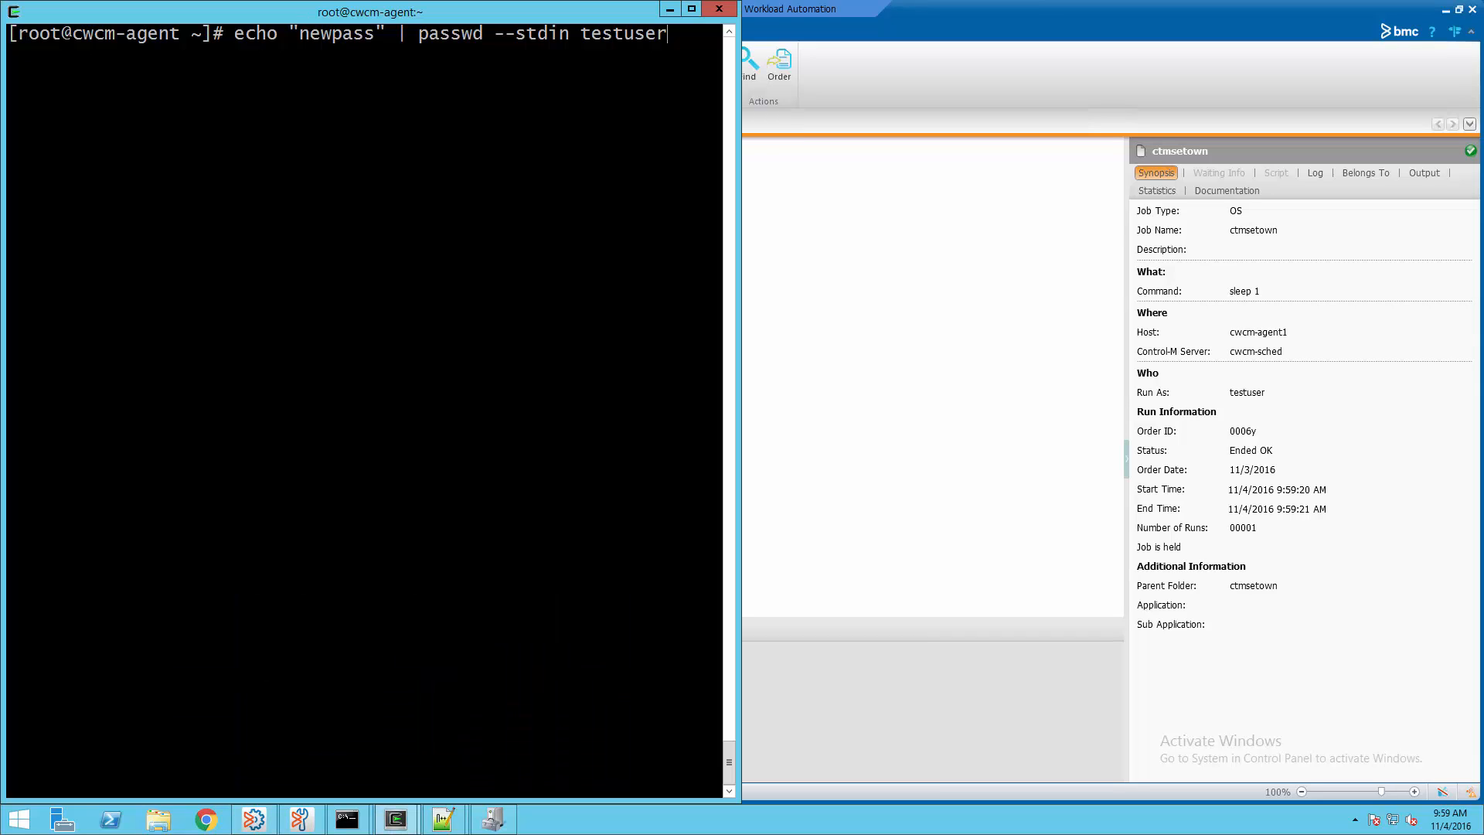
{"action": "key", "text": "Return"}
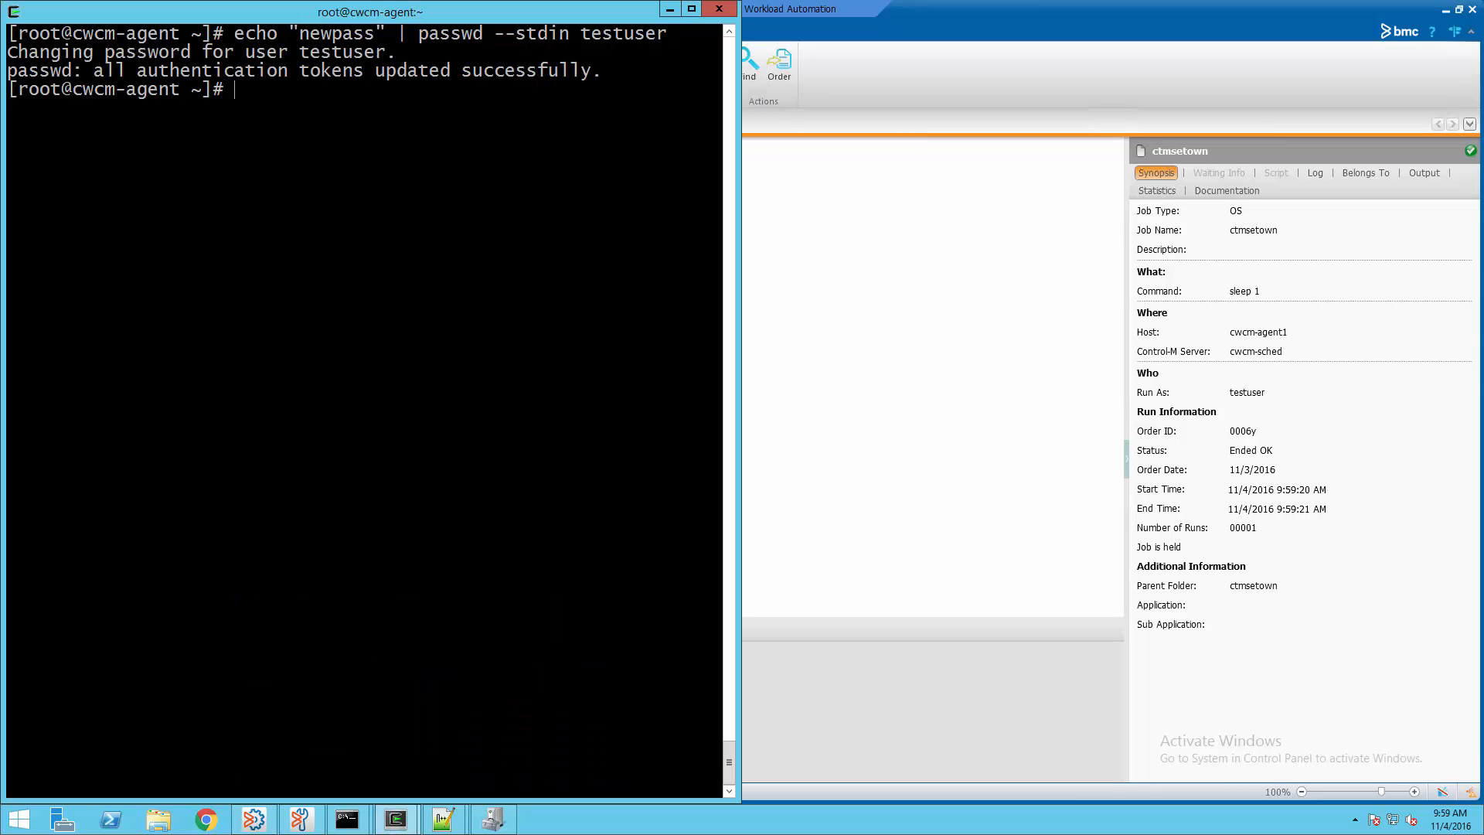
{"action": "left_click", "coordinate": [831, 446]}
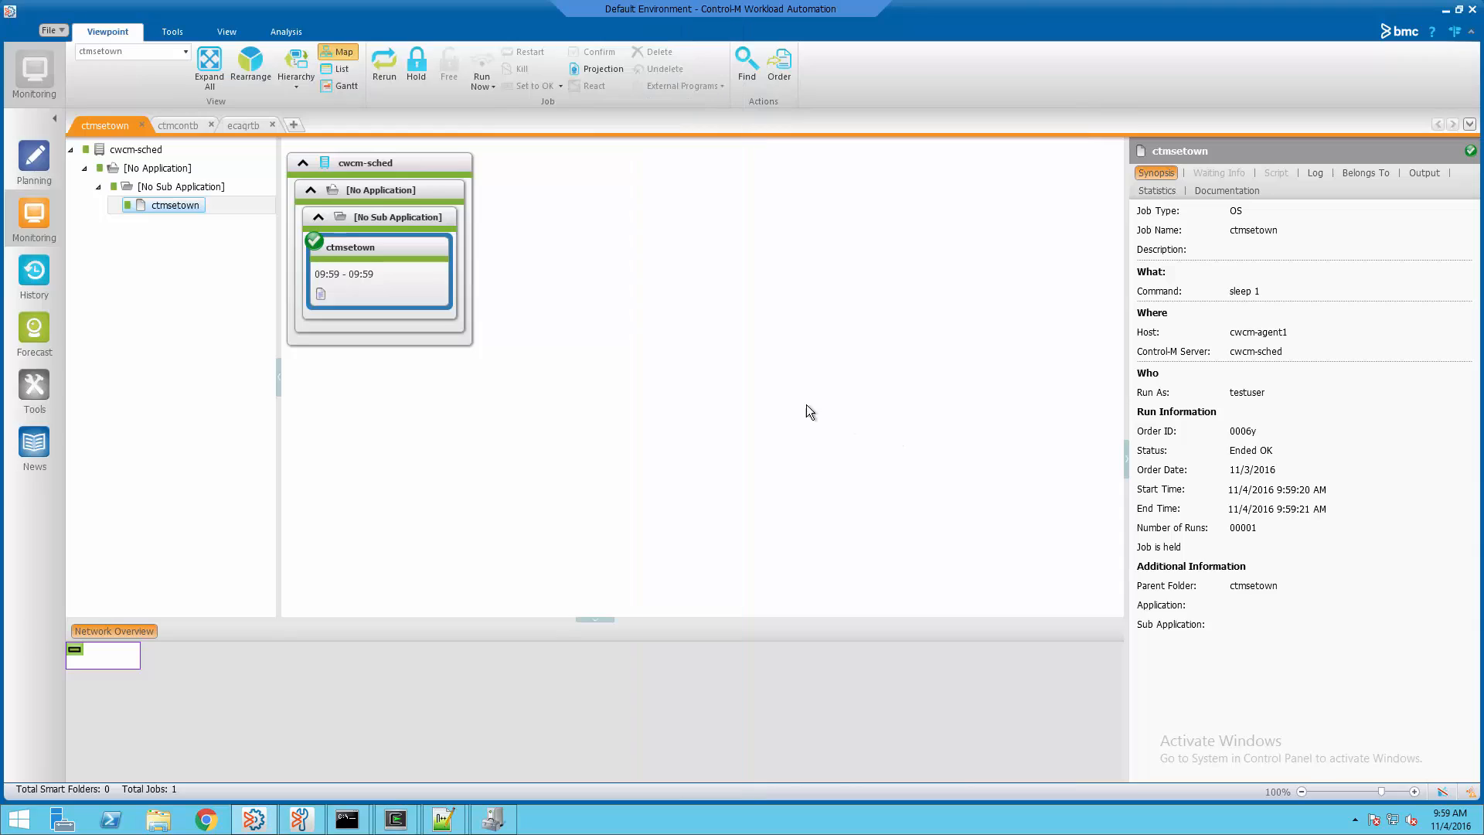
Rerun and Run Now the ctmsetown job, then view its authentication-failed output
{"action": "left_click", "coordinate": [393, 77]}
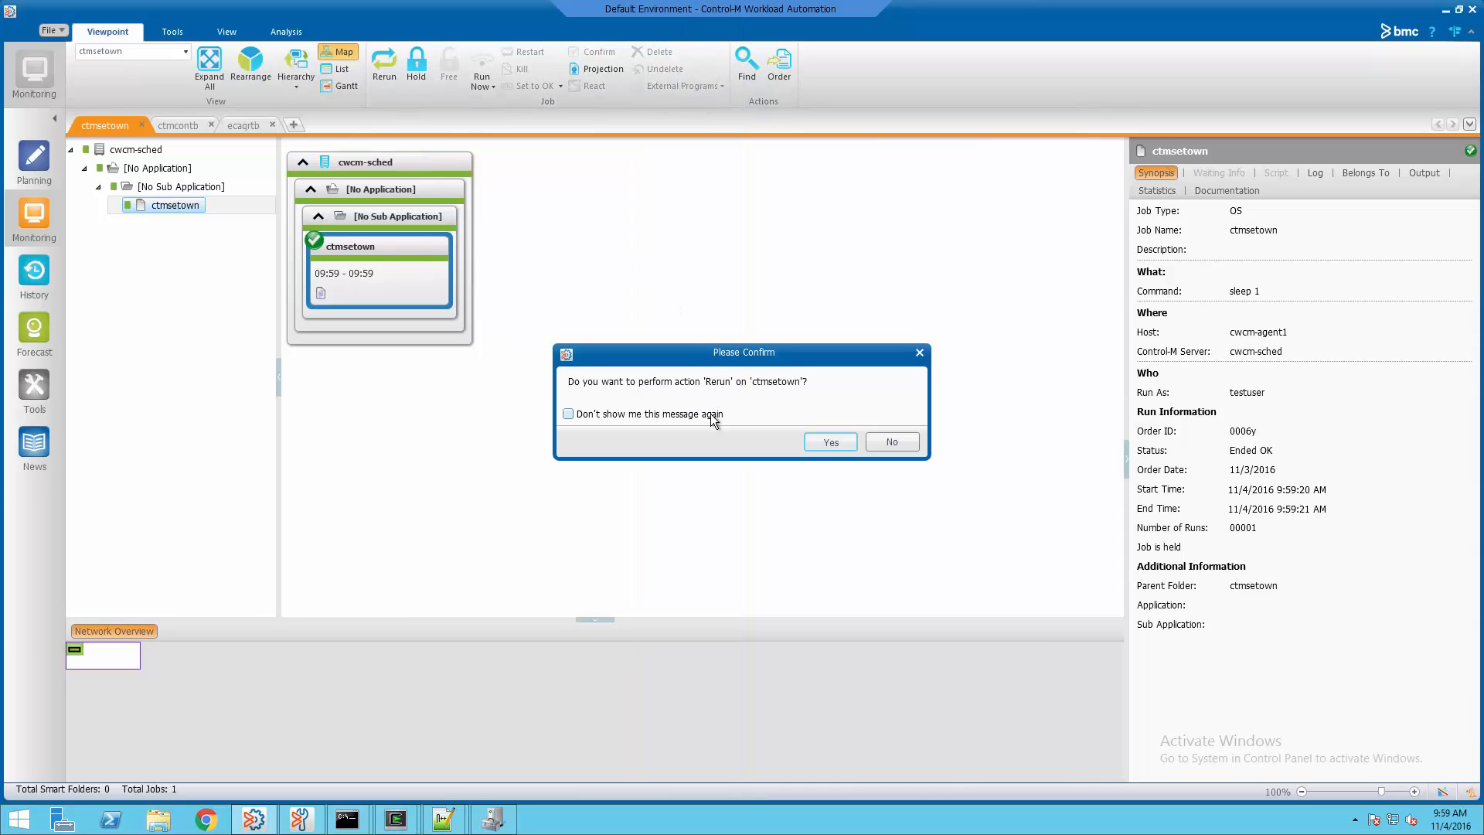
{"action": "left_click", "coordinate": [832, 443]}
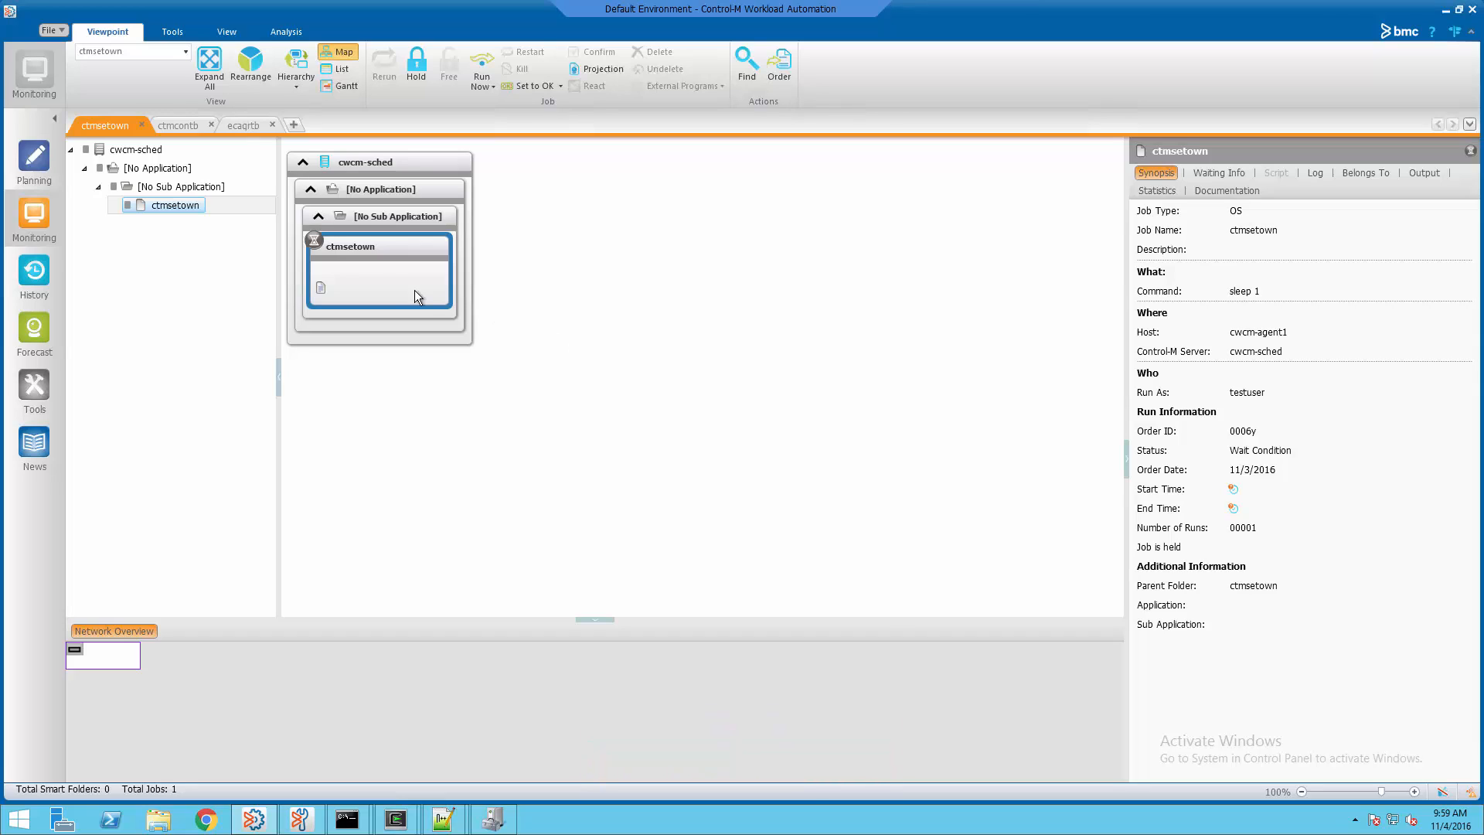
{"action": "right_click", "coordinate": [397, 270]}
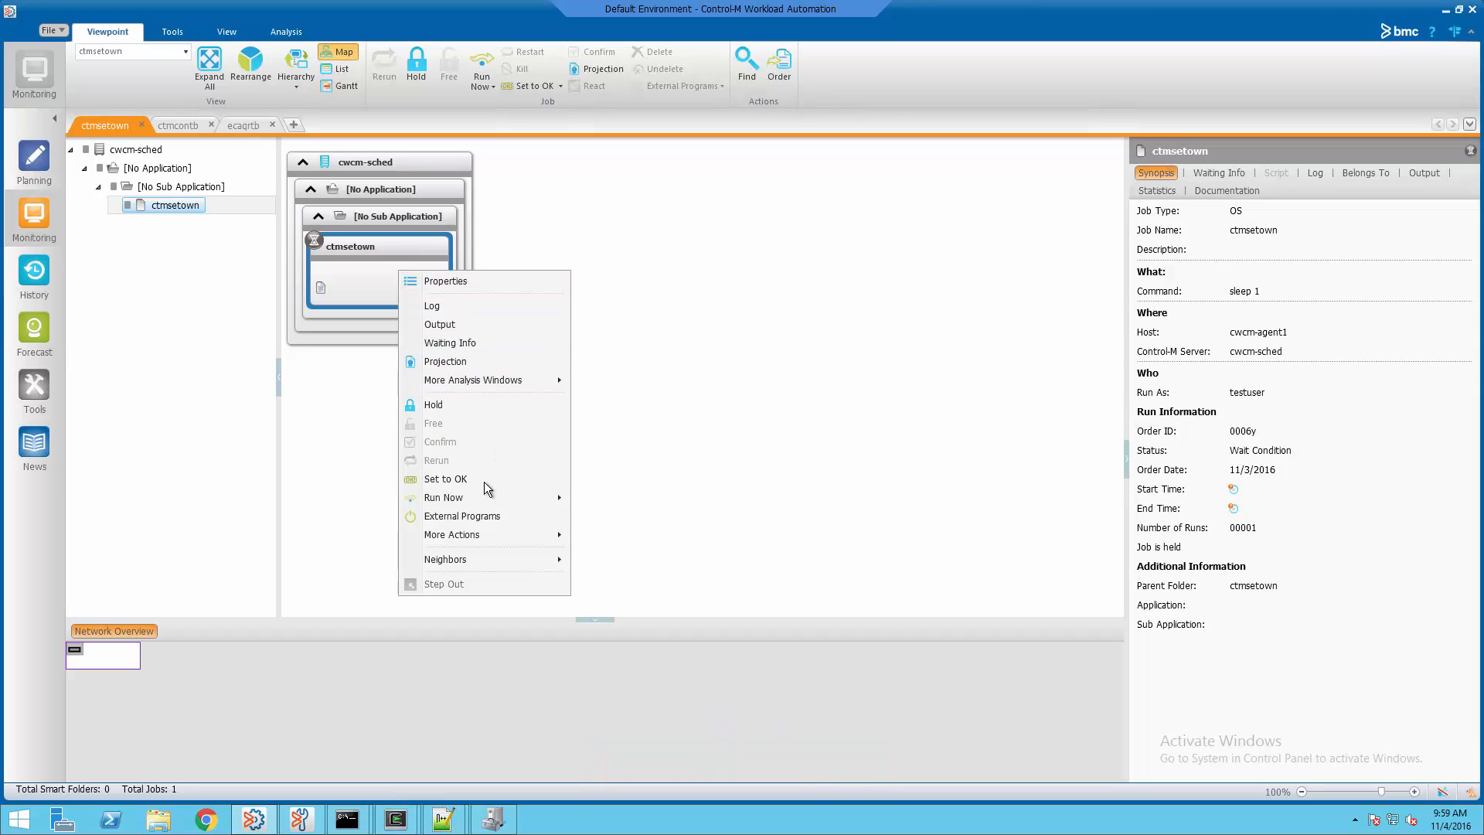
{"action": "mouse_move", "coordinate": [516, 503]}
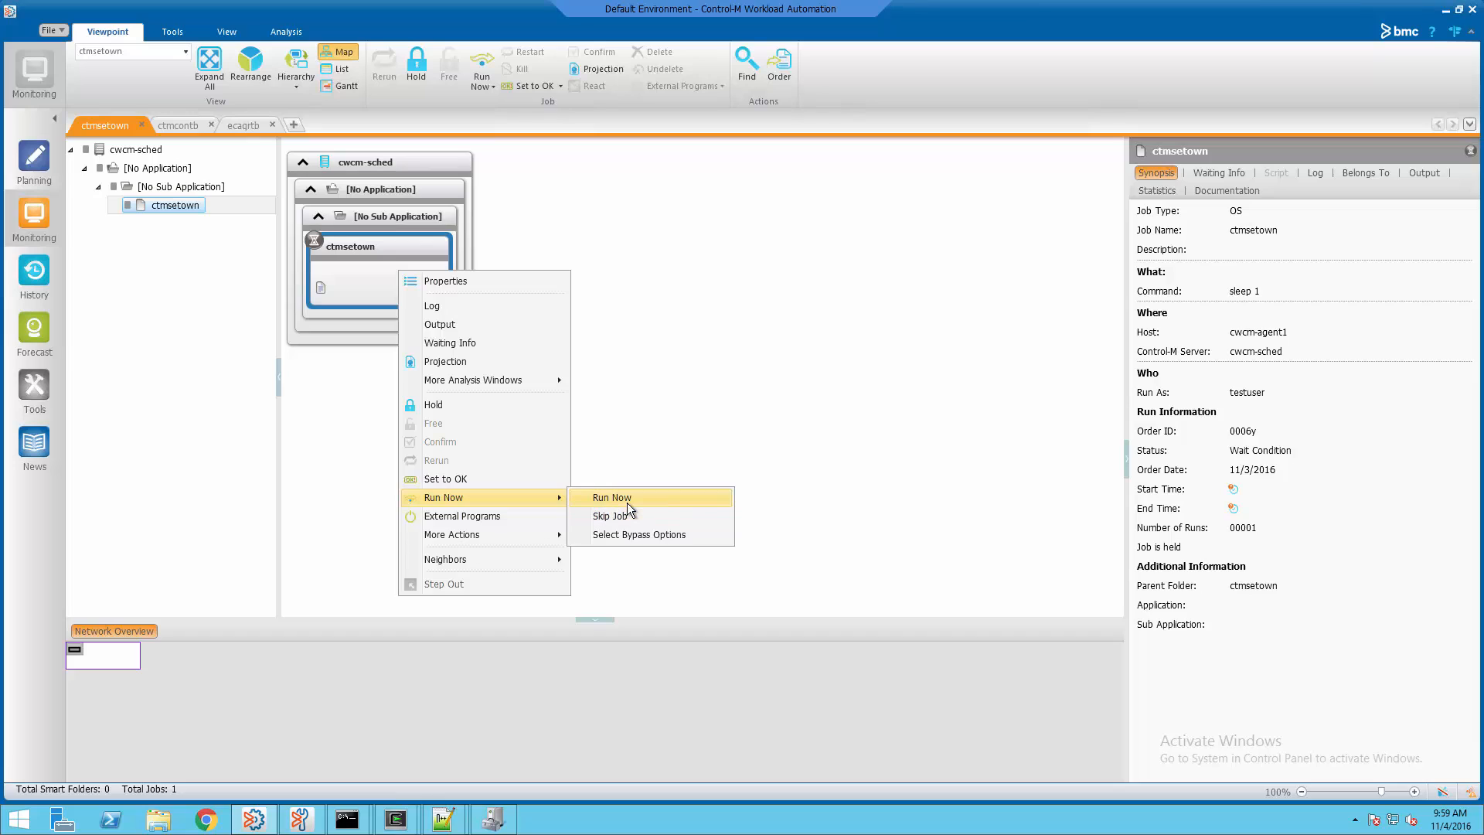
{"action": "left_click", "coordinate": [618, 497]}
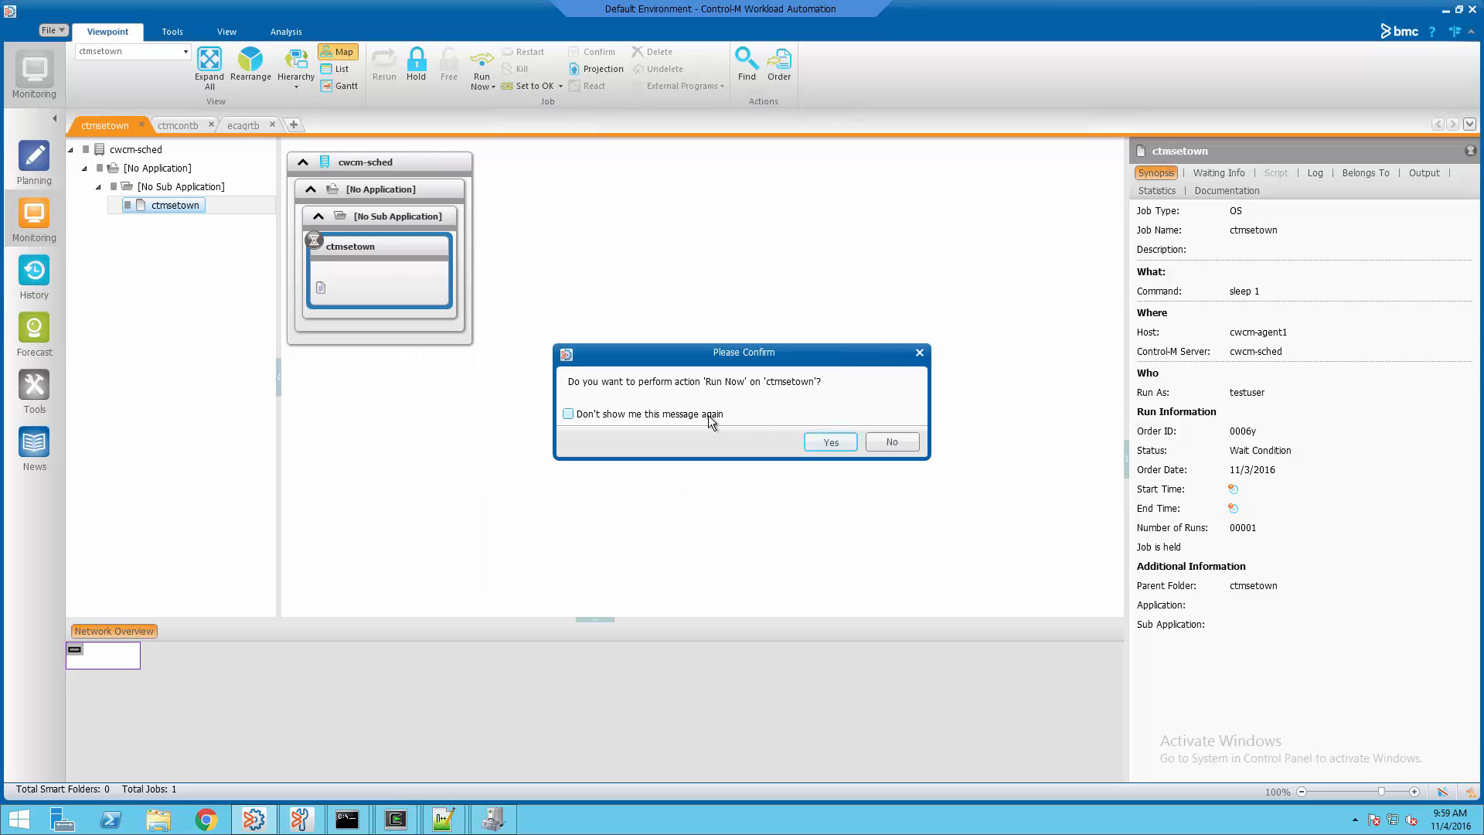
{"action": "left_click", "coordinate": [813, 442]}
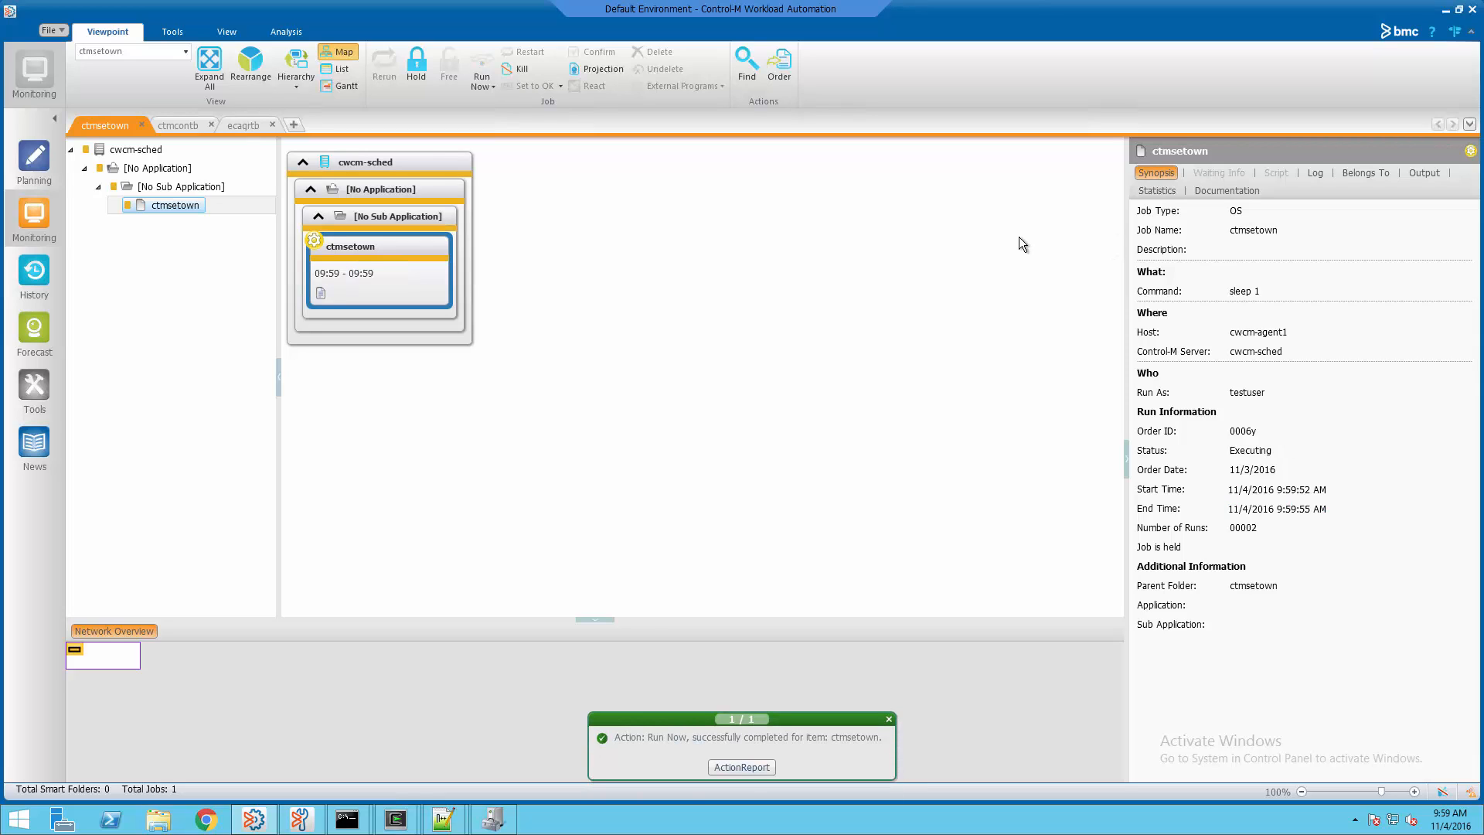
{"action": "left_click", "coordinate": [1424, 173]}
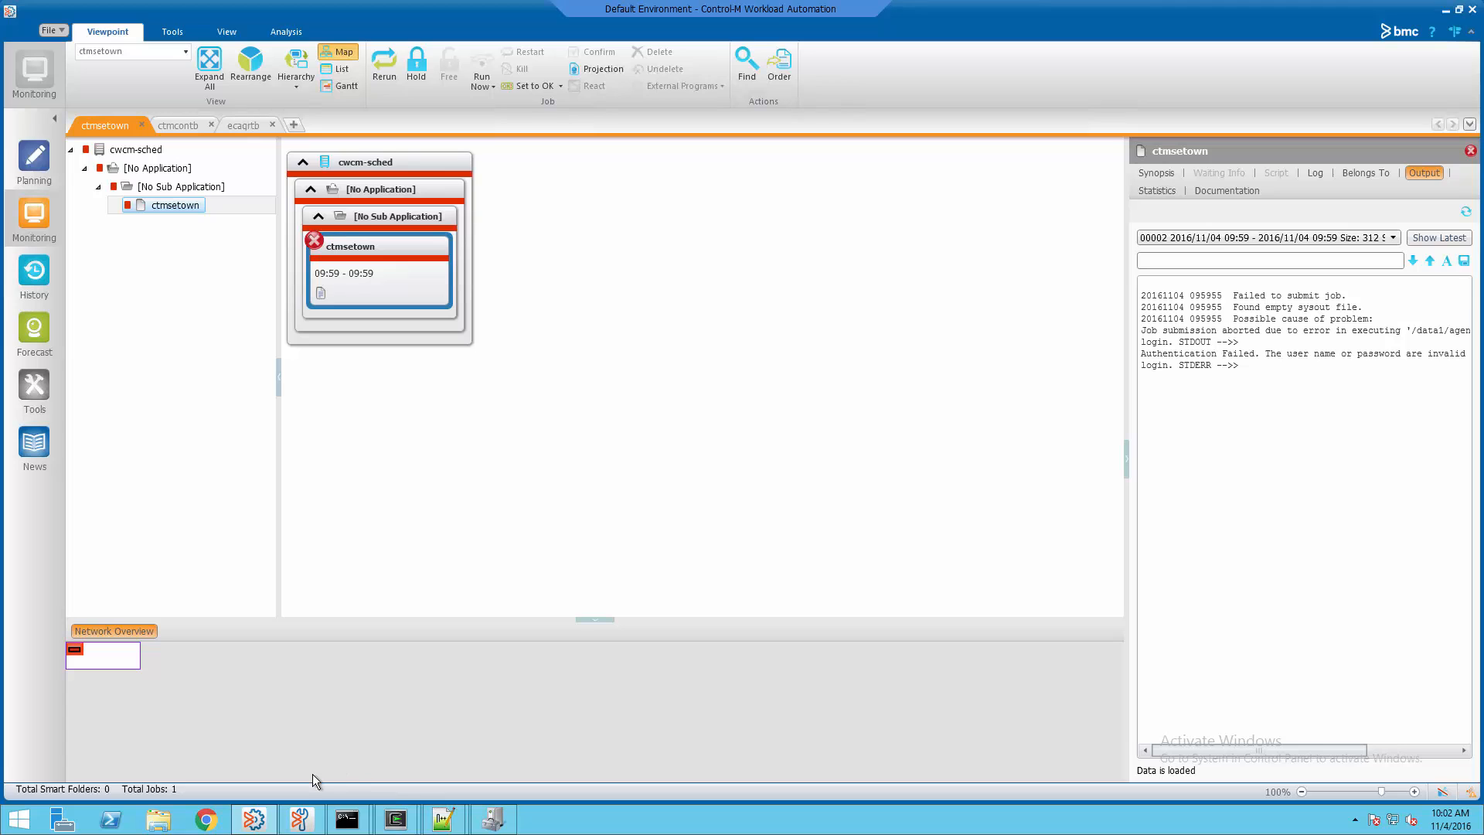
Run ctmsetown -action update with the new run-as password for host cwcm-agent1
{"action": "mouse_move", "coordinate": [346, 824]}
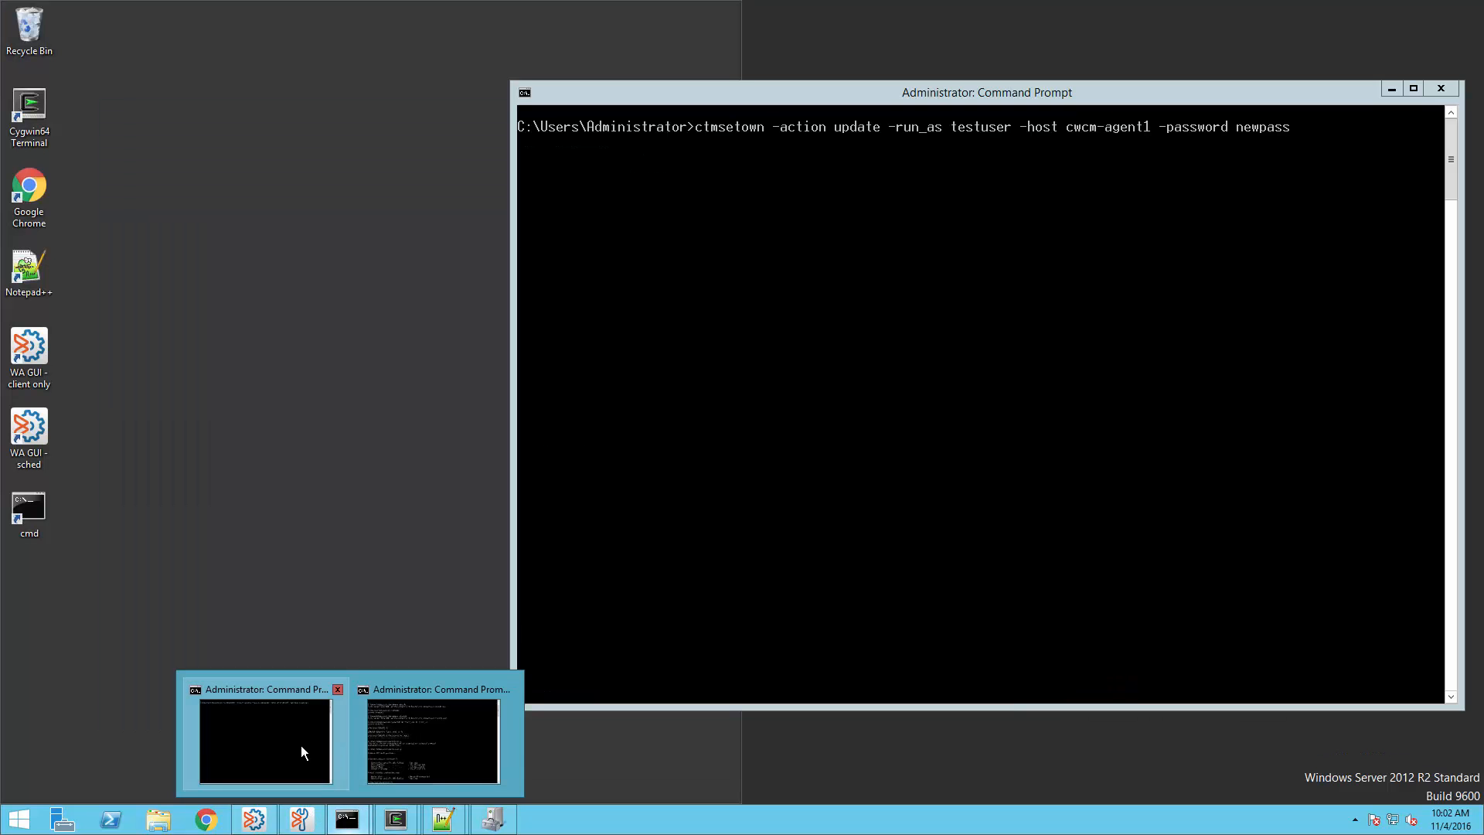
{"action": "left_click", "coordinate": [300, 745]}
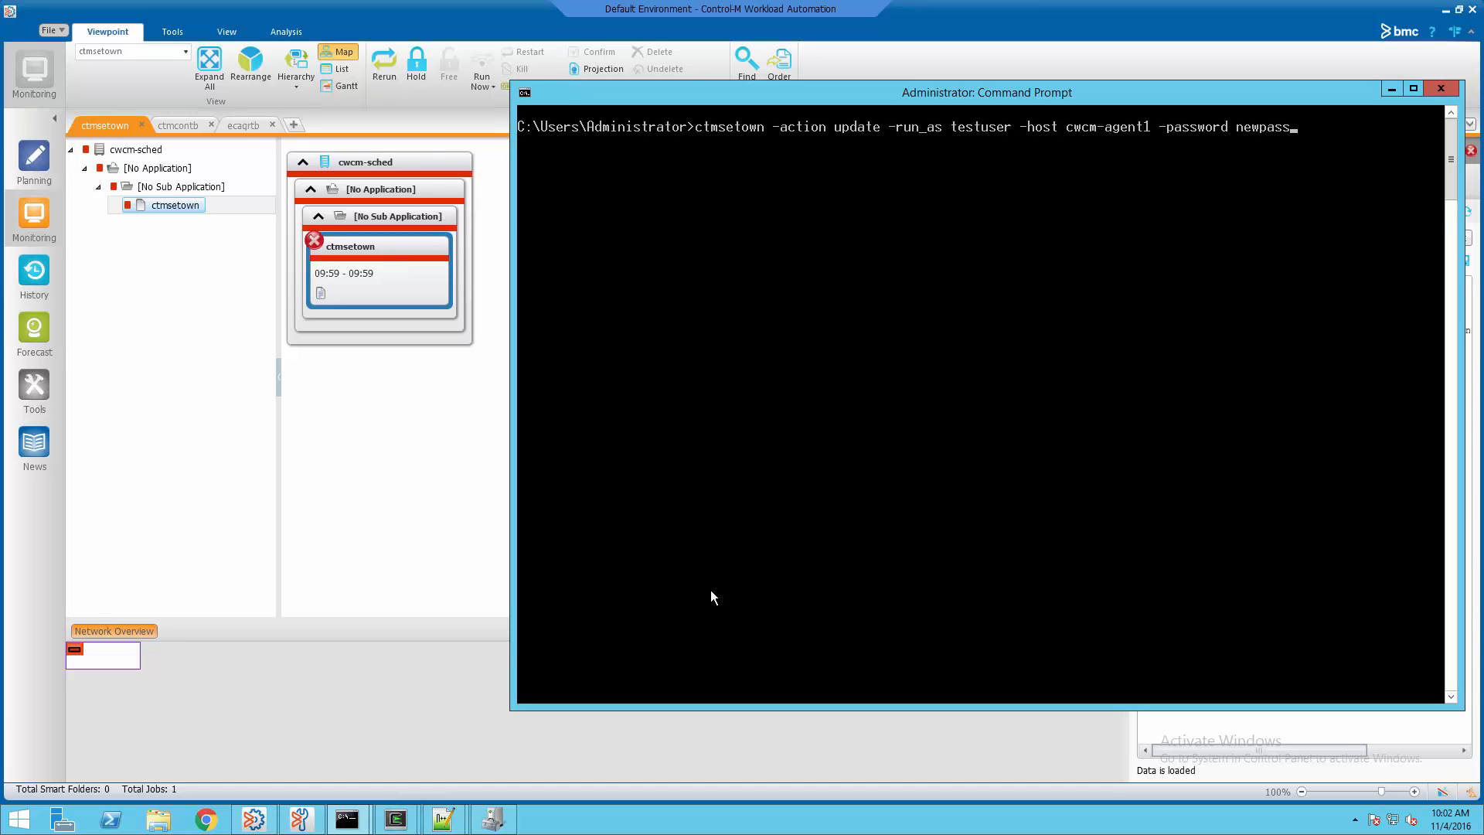
{"action": "key", "text": "Return"}
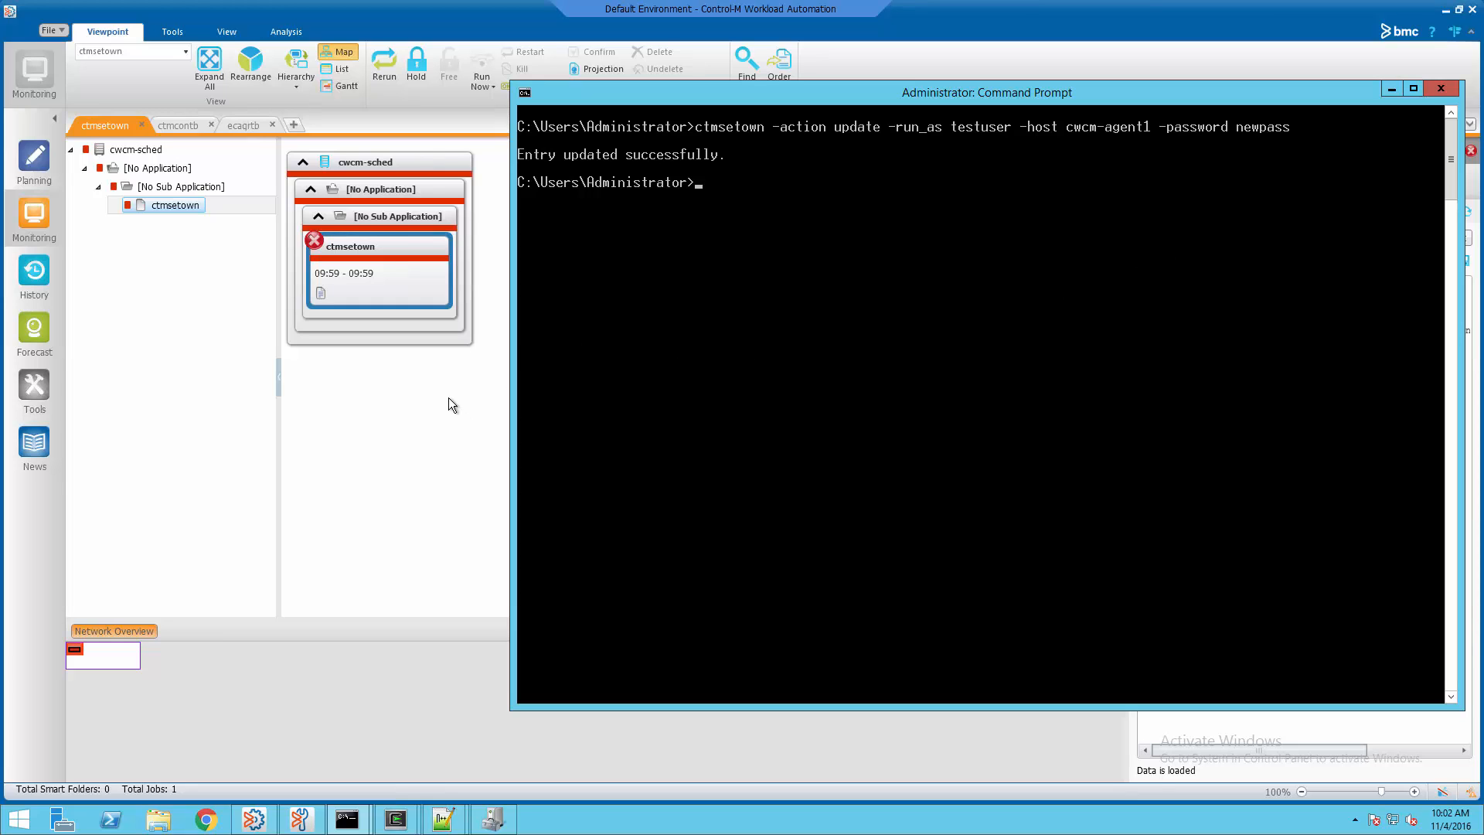
Rerun ctmsetown and check its output now shows '+ sleep 1'
{"action": "left_click", "coordinate": [409, 249]}
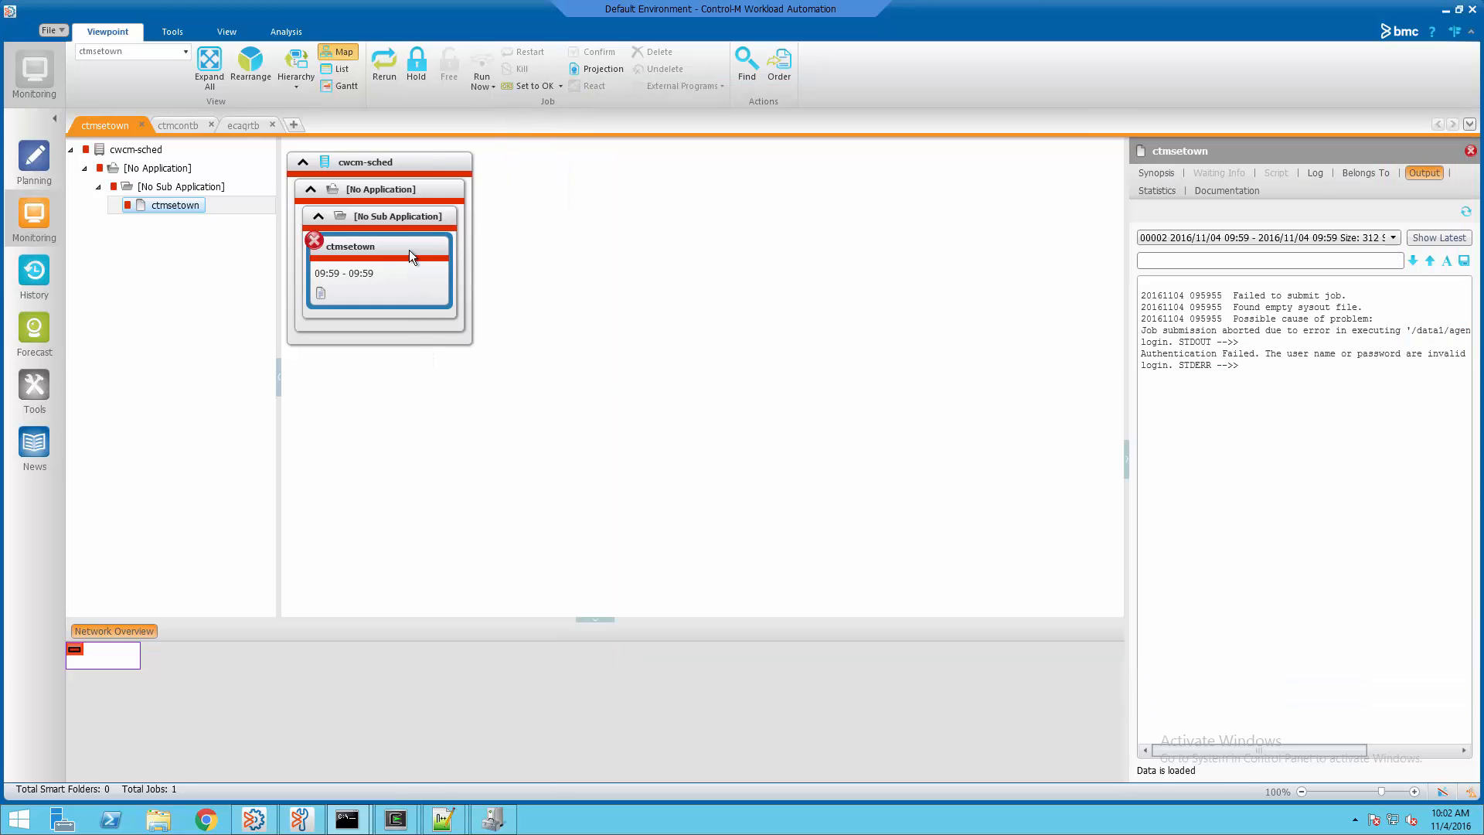
{"action": "right_click", "coordinate": [408, 249]}
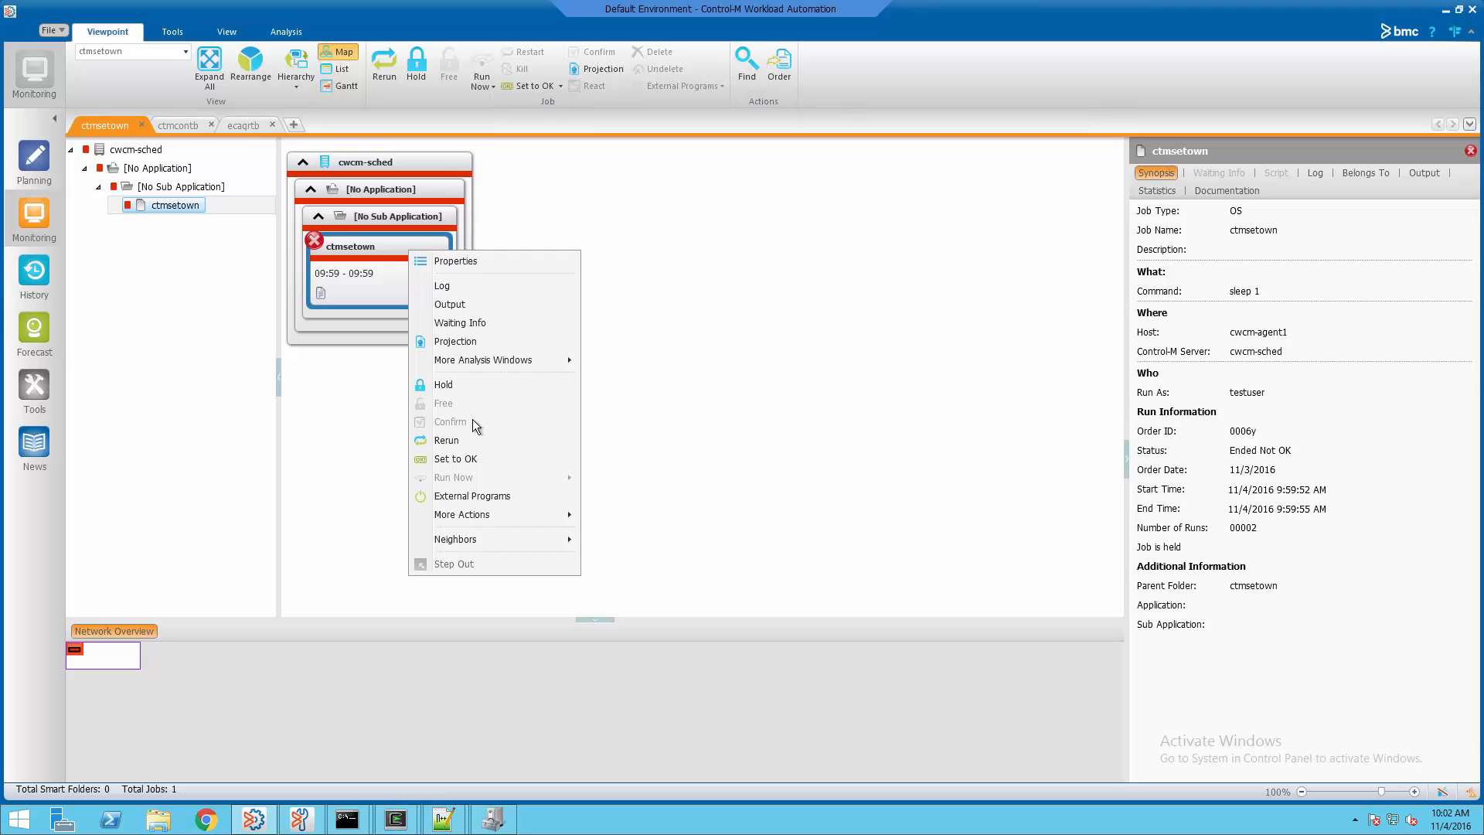
{"action": "left_click", "coordinate": [468, 440]}
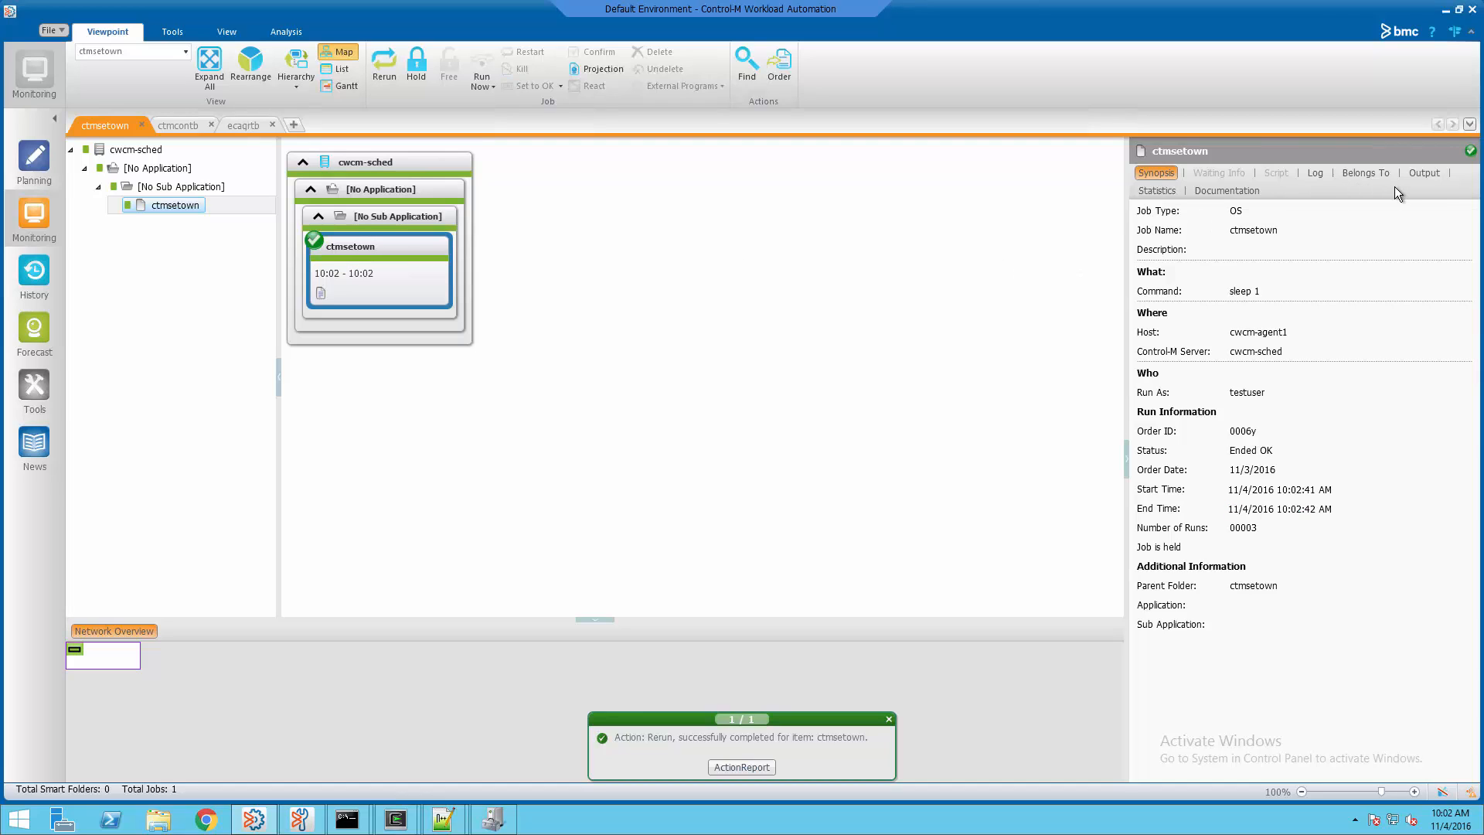
{"action": "left_click", "coordinate": [1416, 174]}
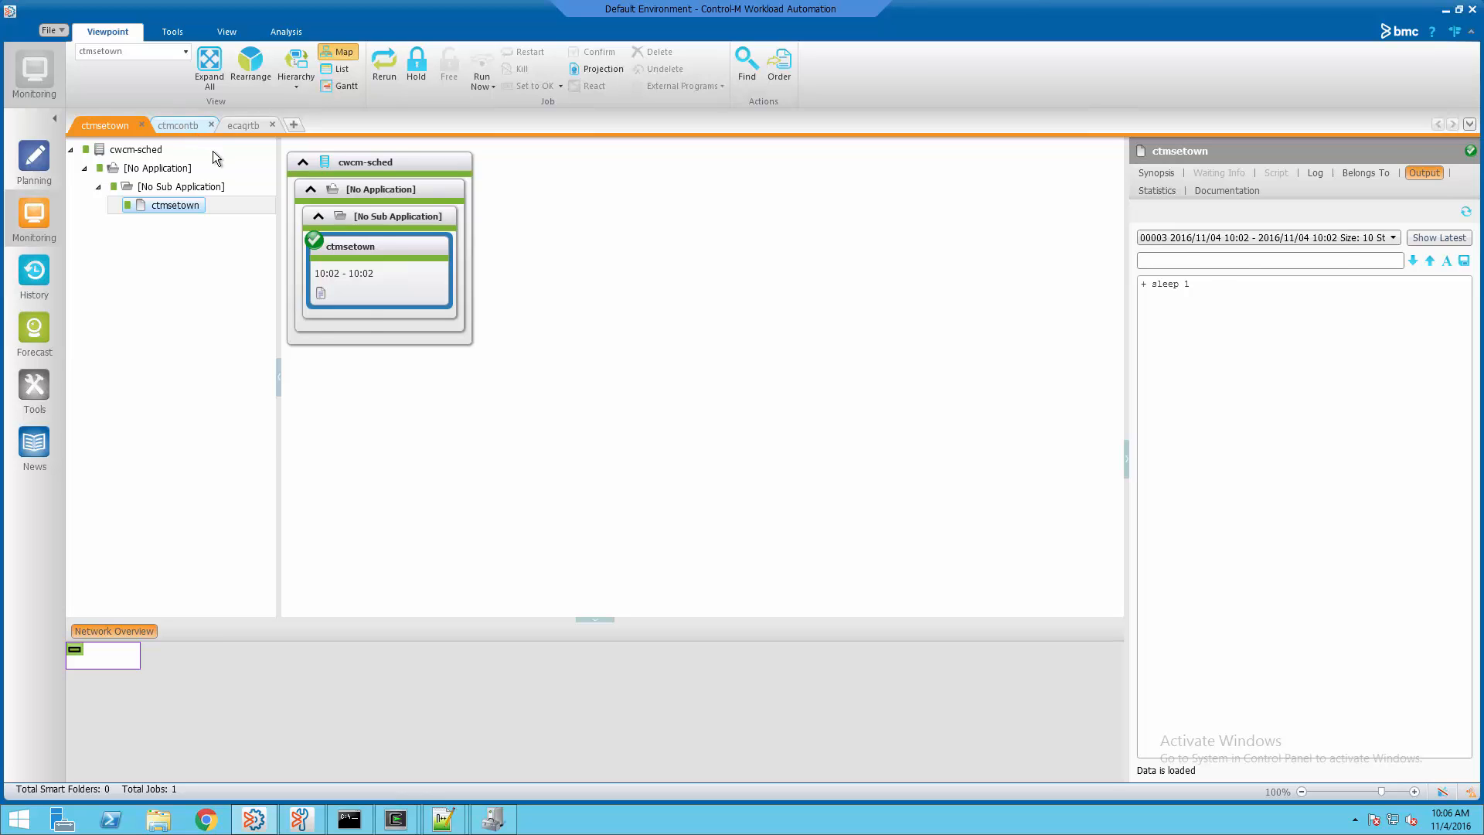
In the ctmcontb viewpoint, select JobA, JobB and JobC and free them
{"action": "left_click", "coordinate": [189, 127]}
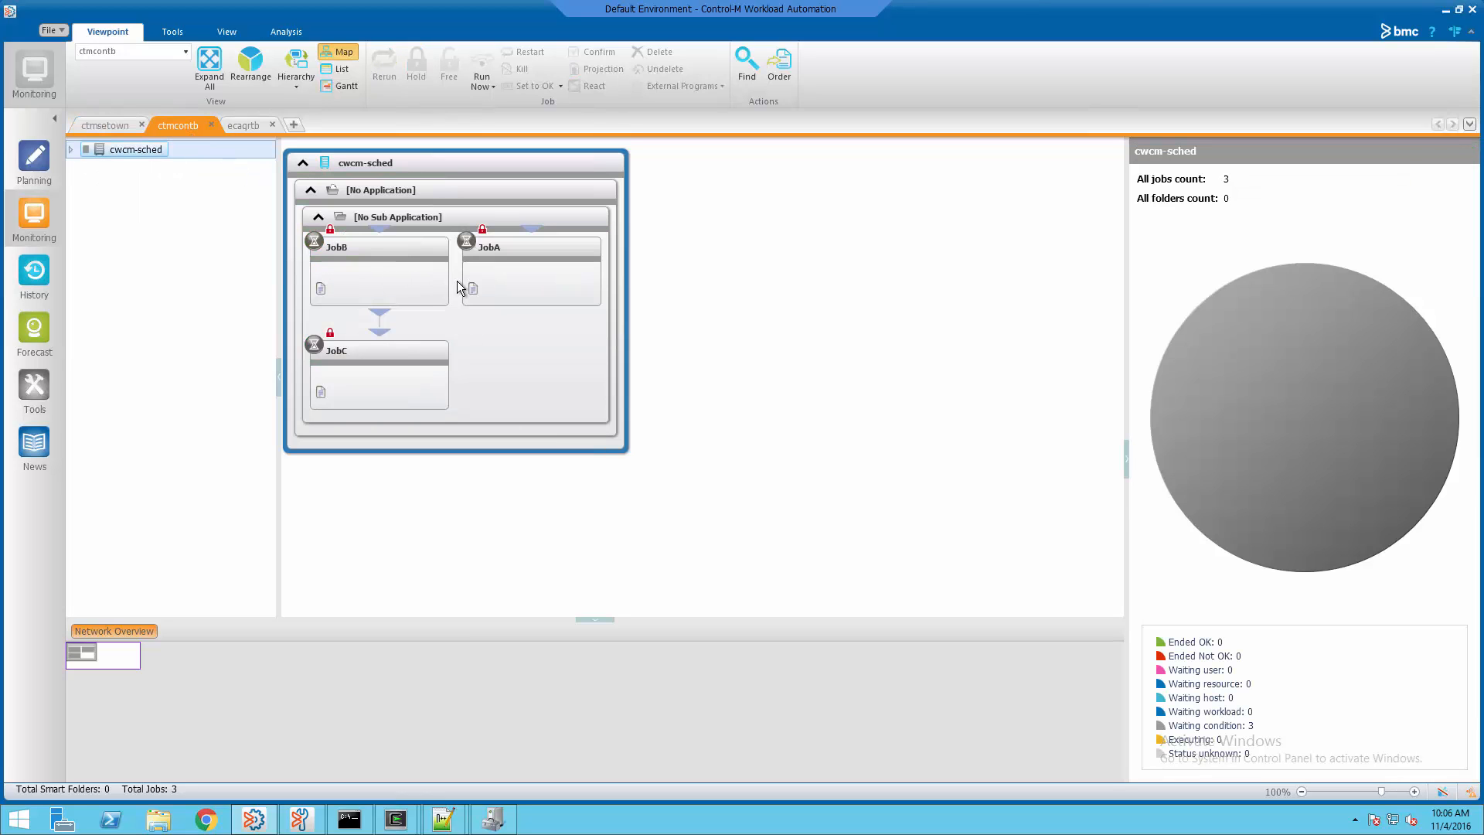
{"action": "left_click", "coordinate": [406, 249]}
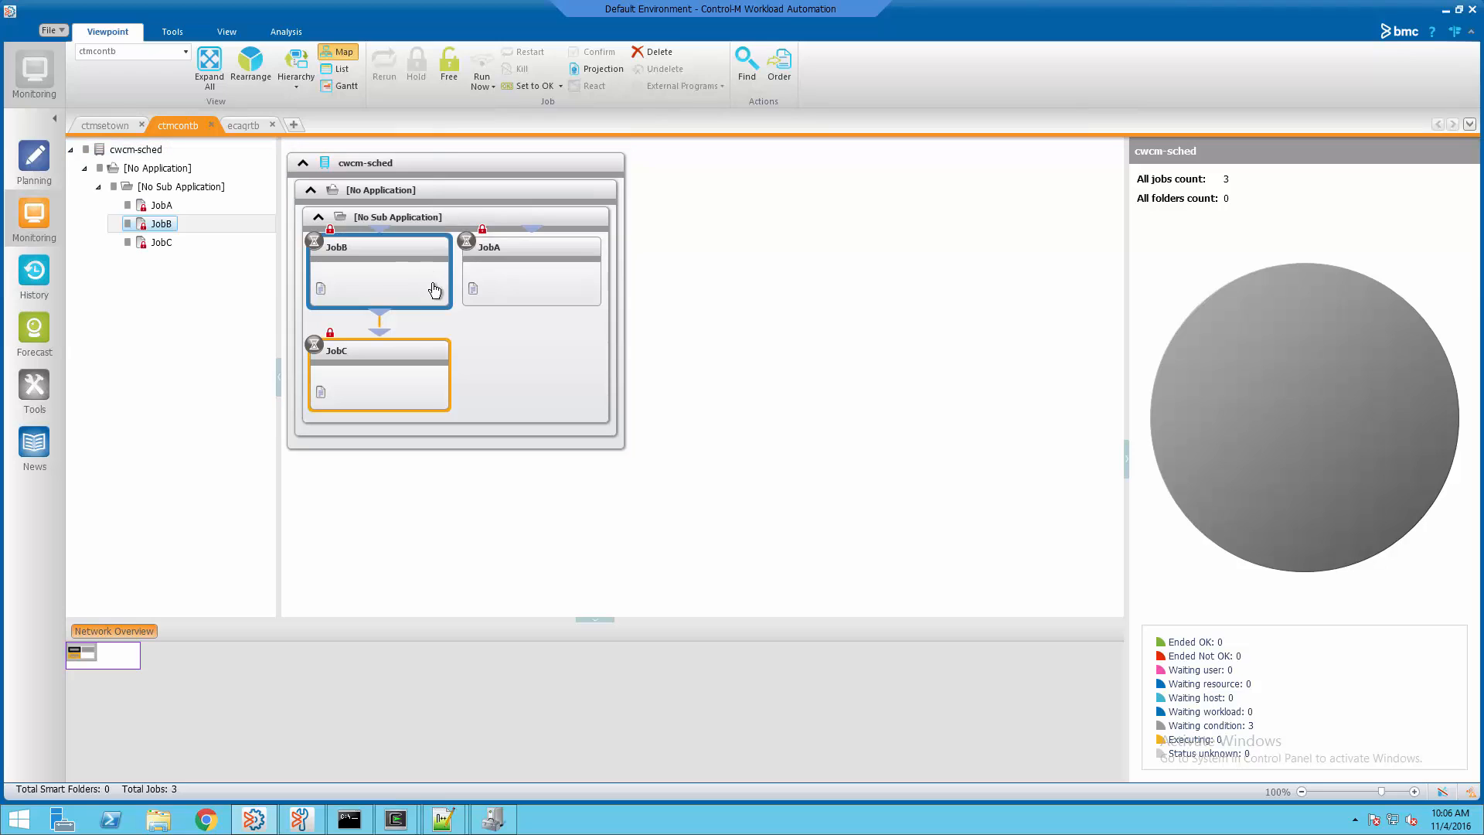
{"action": "left_click", "coordinate": [414, 360], "text": "ctrl"}
{"action": "left_click", "coordinate": [524, 252], "text": "ctrl"}
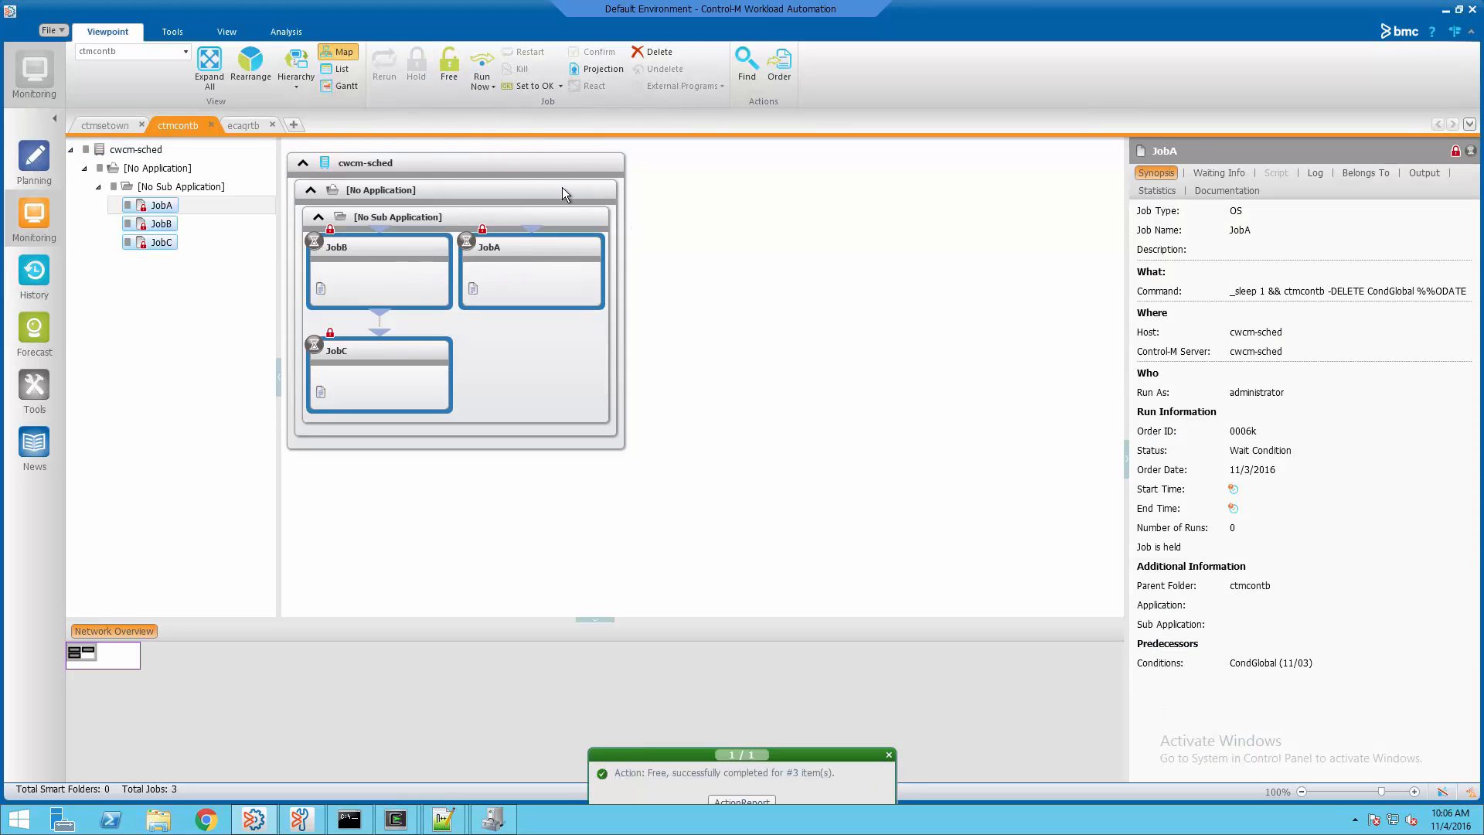
Add the CondGlobal condition from JobA's Waiting Info
{"action": "left_click", "coordinate": [557, 255]}
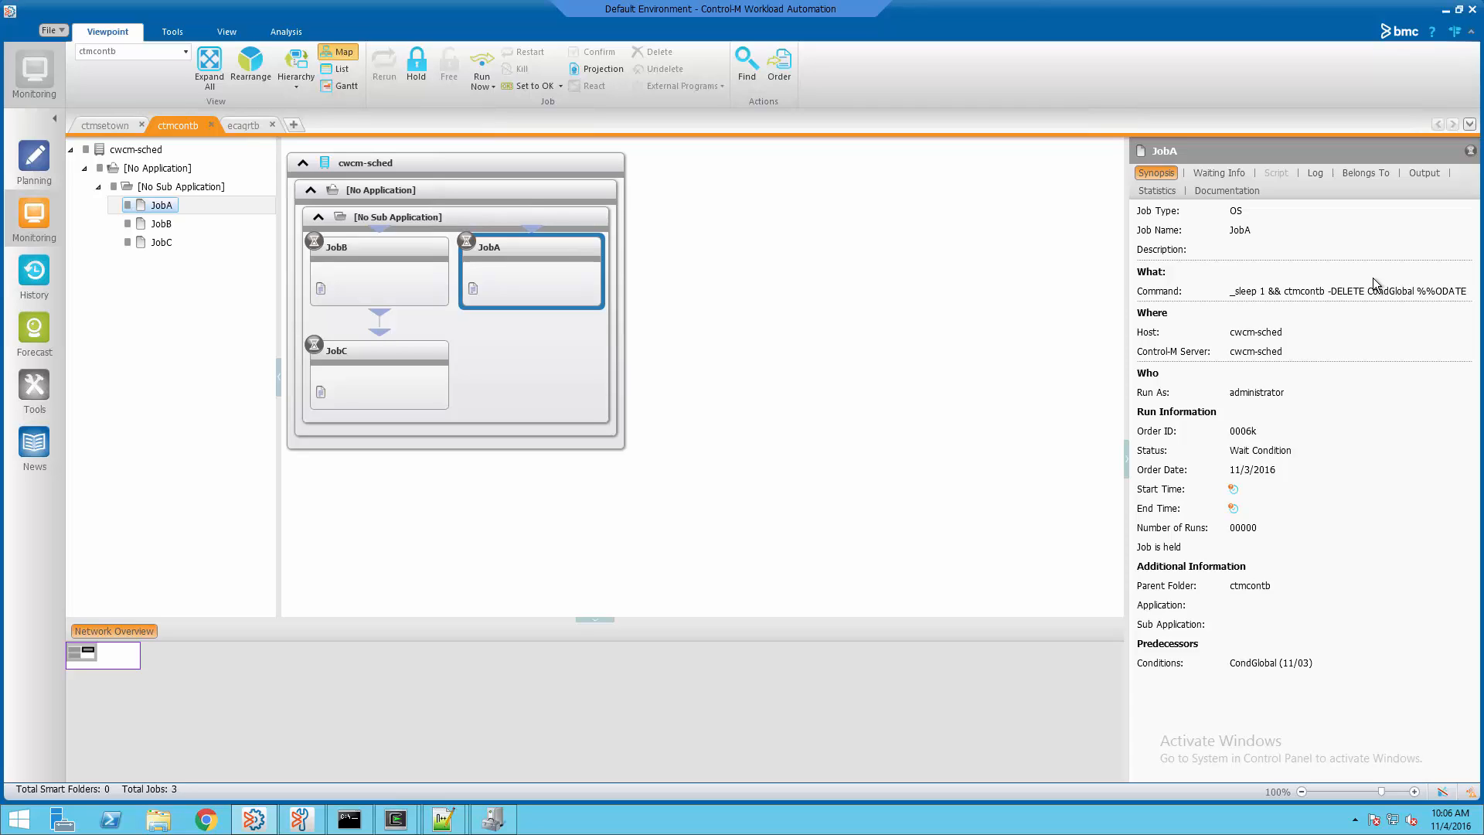
{"action": "left_click", "coordinate": [1228, 174]}
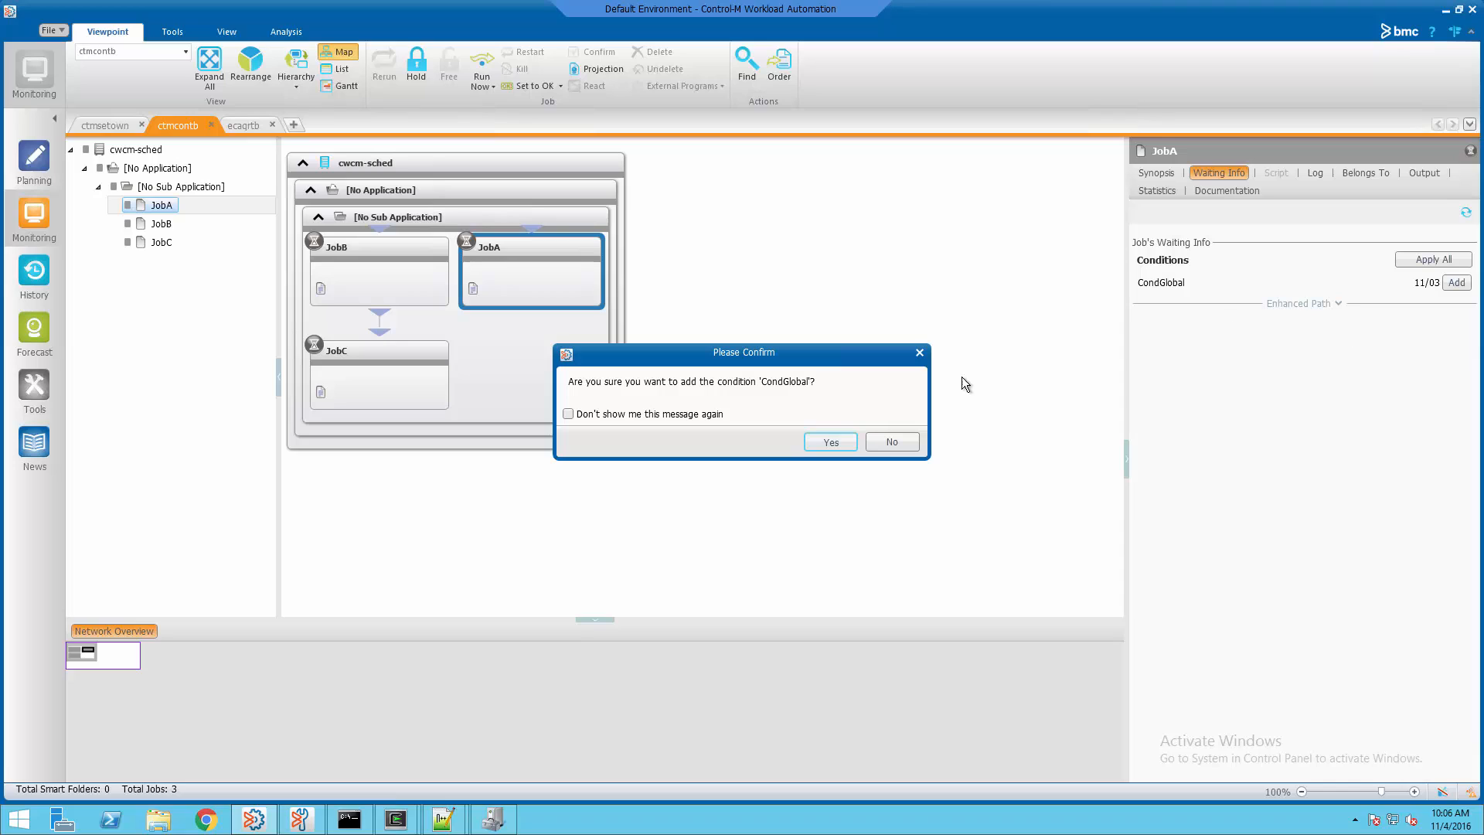
{"action": "left_click", "coordinate": [829, 442]}
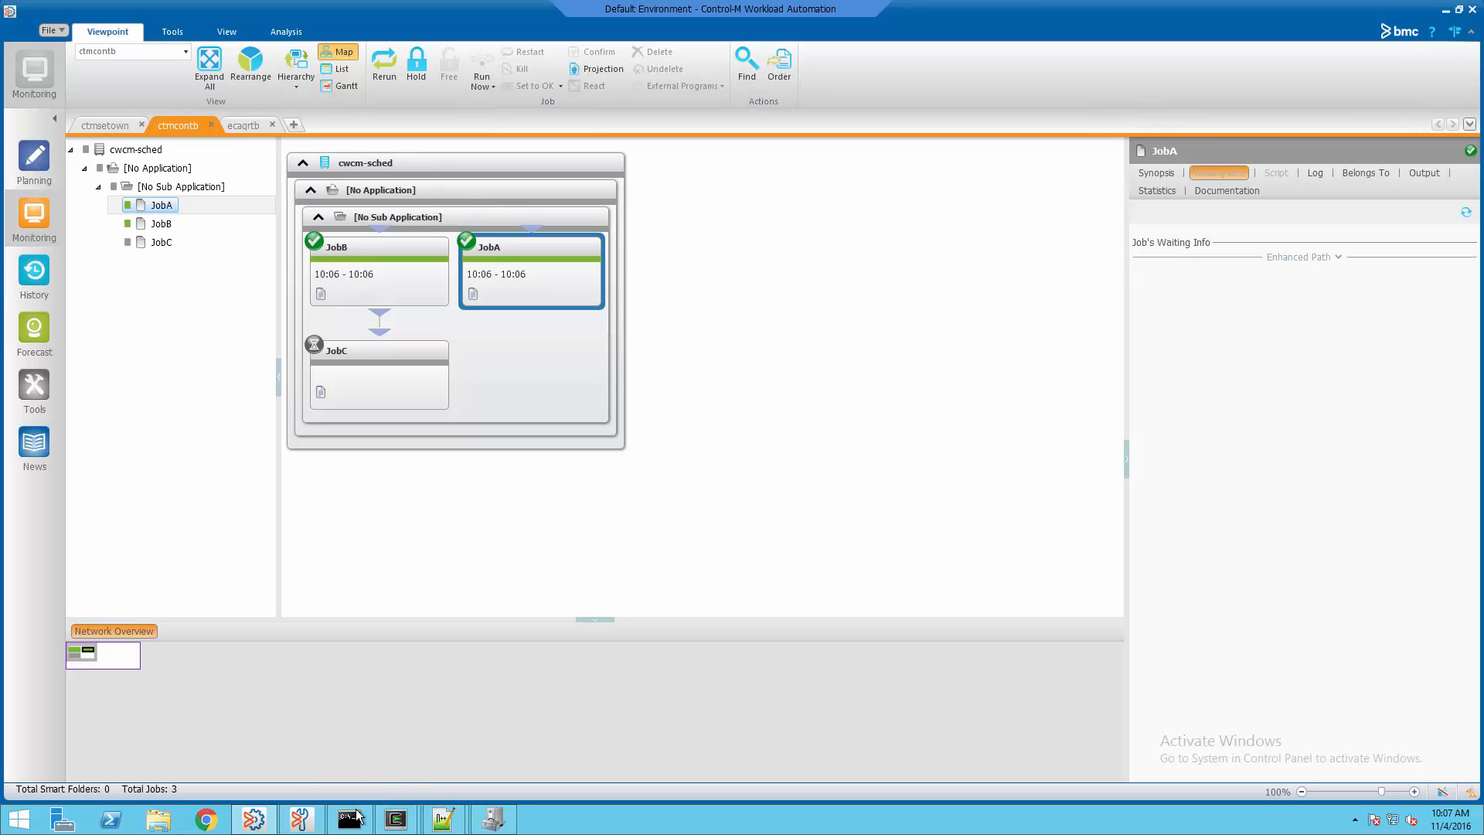
Run ctmcontb -ADD CondGlobal 1103 in the Command Prompt, then minimize it
{"action": "mouse_move", "coordinate": [355, 819]}
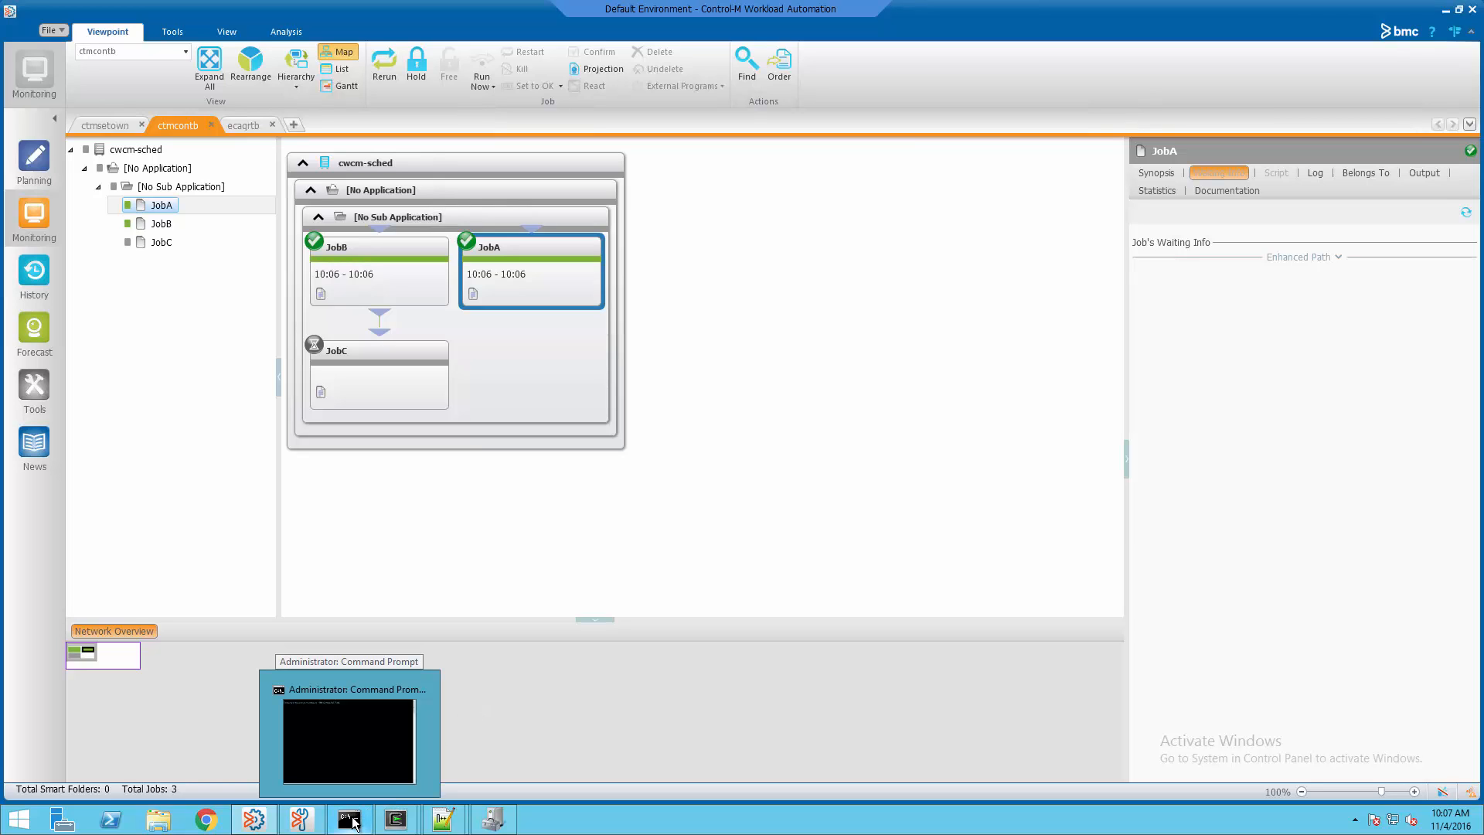
{"action": "left_click", "coordinate": [353, 823]}
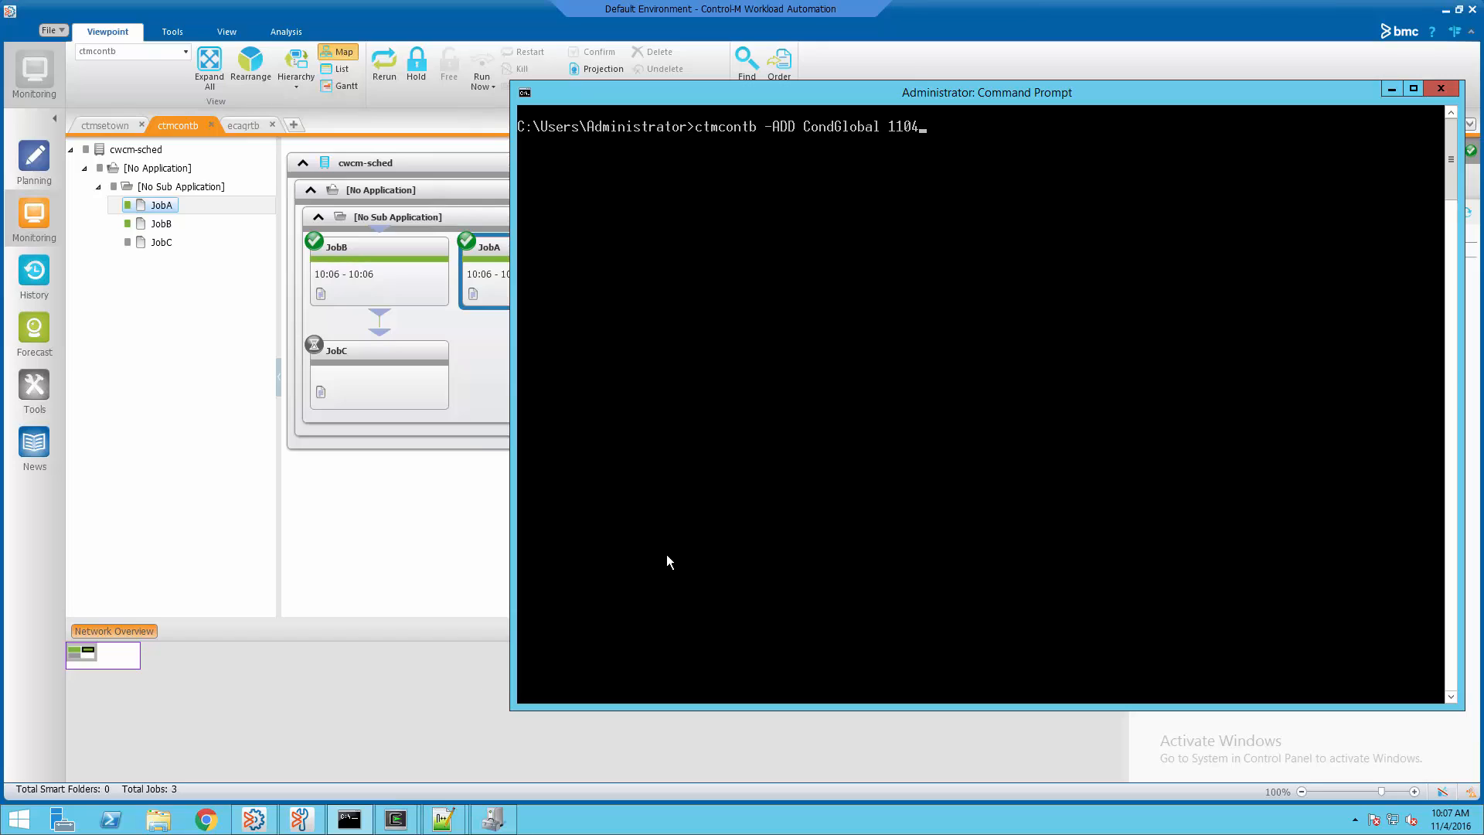
{"action": "key", "text": "BackSpace"}
{"action": "type", "text": "3"}
{"action": "key", "text": "Return"}
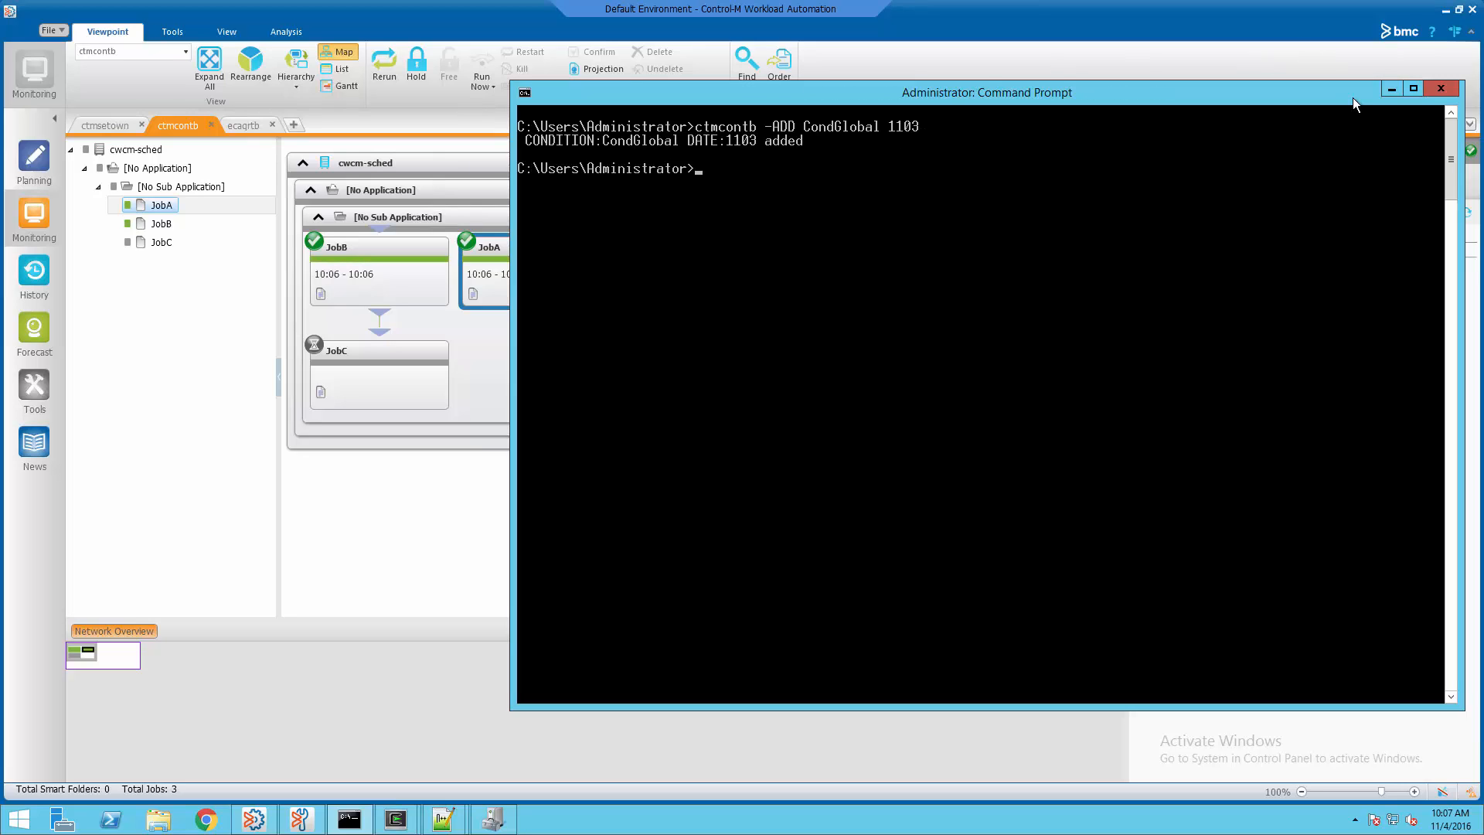
{"action": "left_click", "coordinate": [1391, 89]}
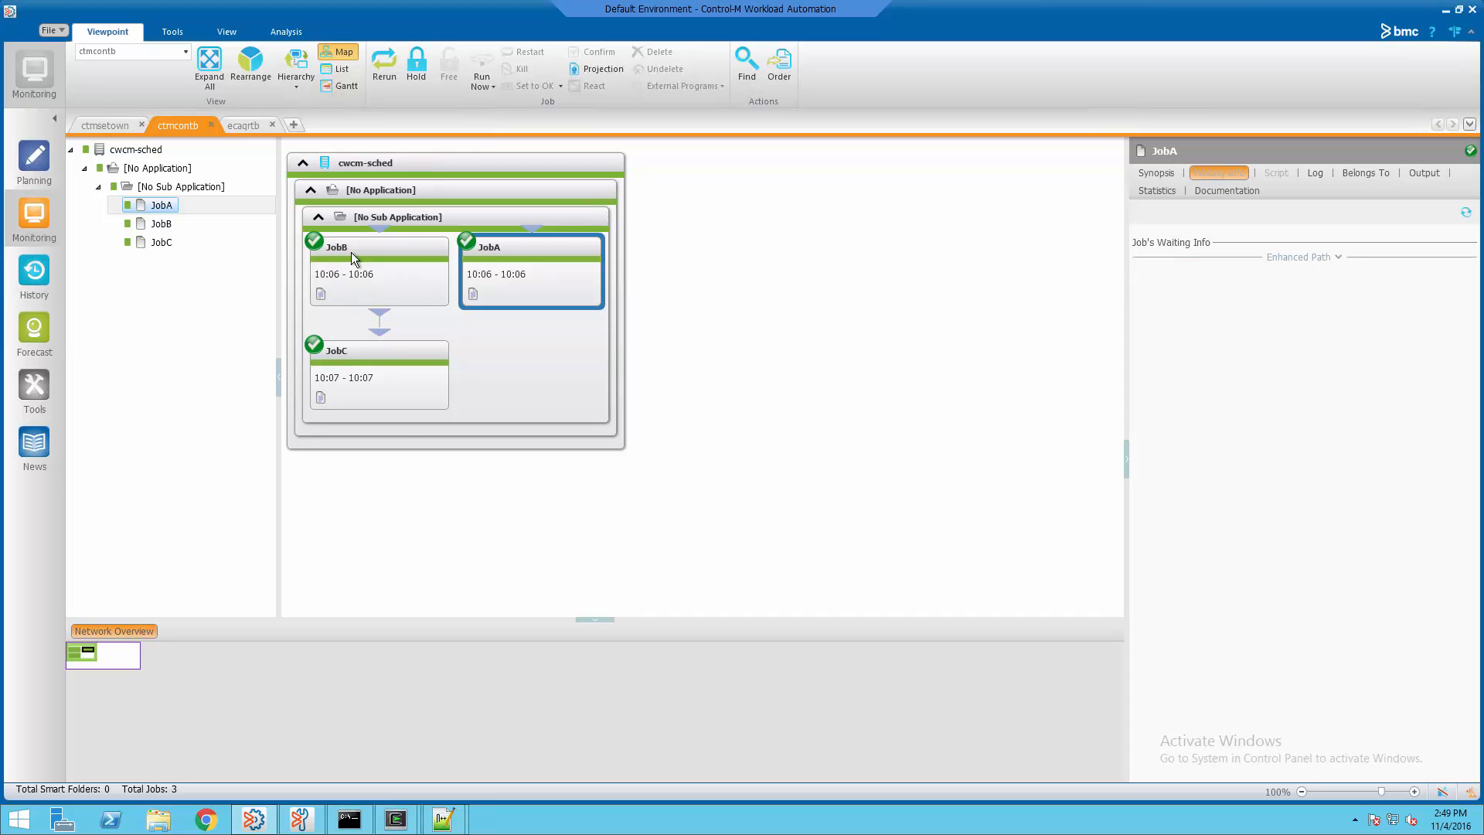
In the ecaqrtb viewpoint, select MemIntenseJob1 through MemIntenseJob9 under cwcm-sched
{"action": "left_click", "coordinate": [245, 125]}
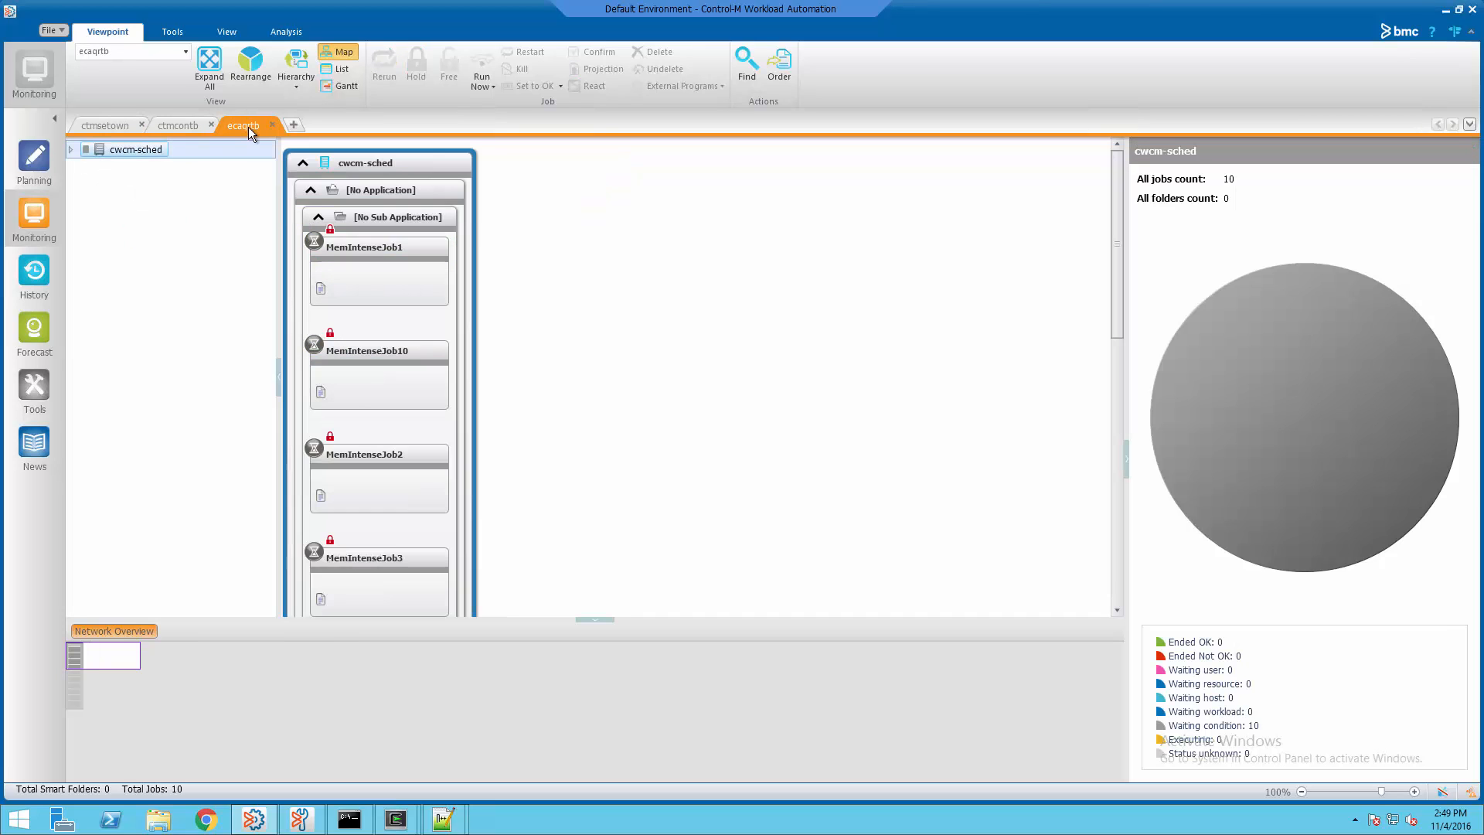
{"action": "left_click", "coordinate": [71, 150]}
{"action": "left_click", "coordinate": [85, 167]}
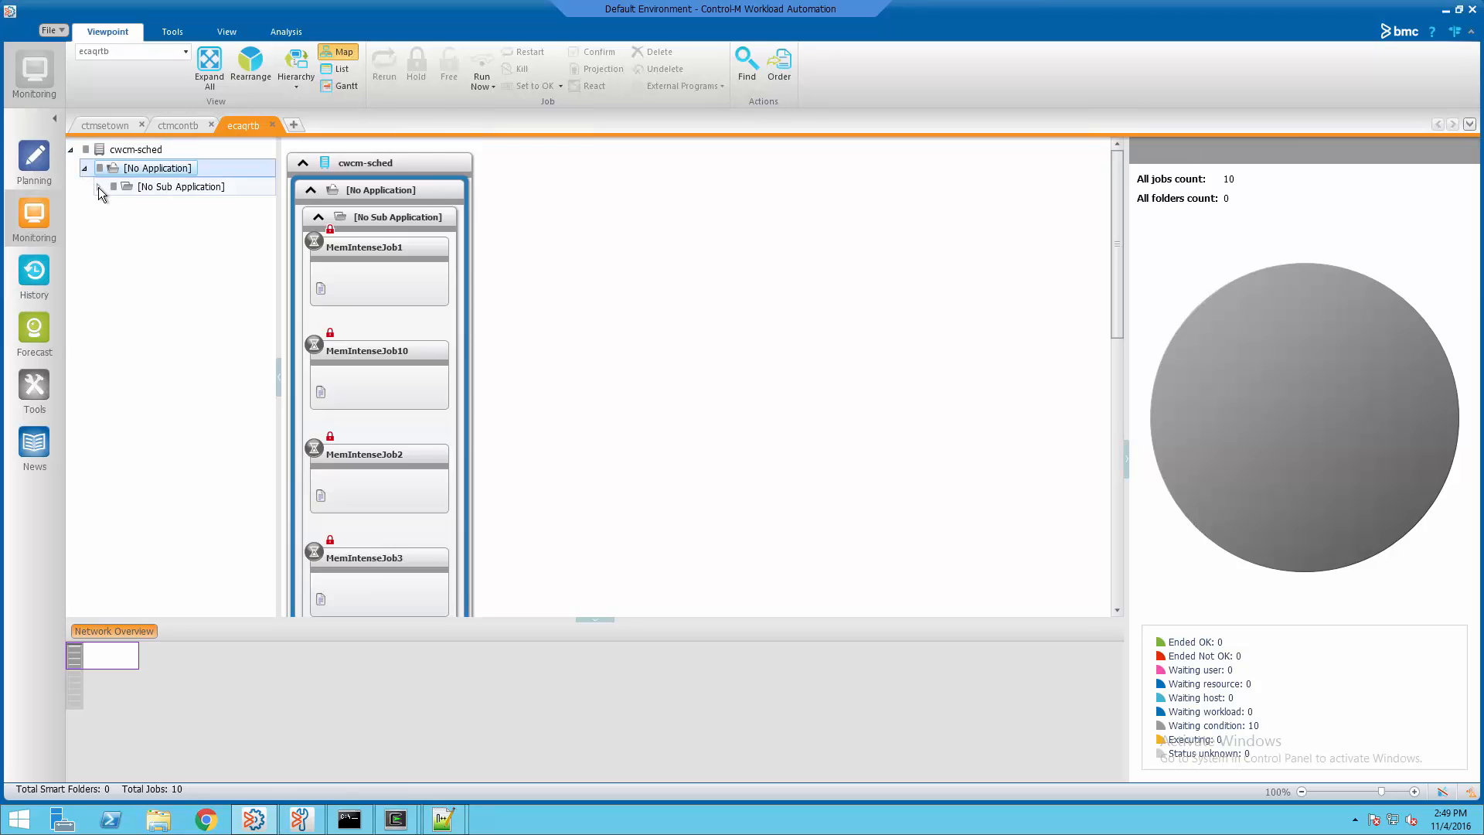
{"action": "left_click", "coordinate": [99, 187]}
{"action": "left_click", "coordinate": [150, 207]}
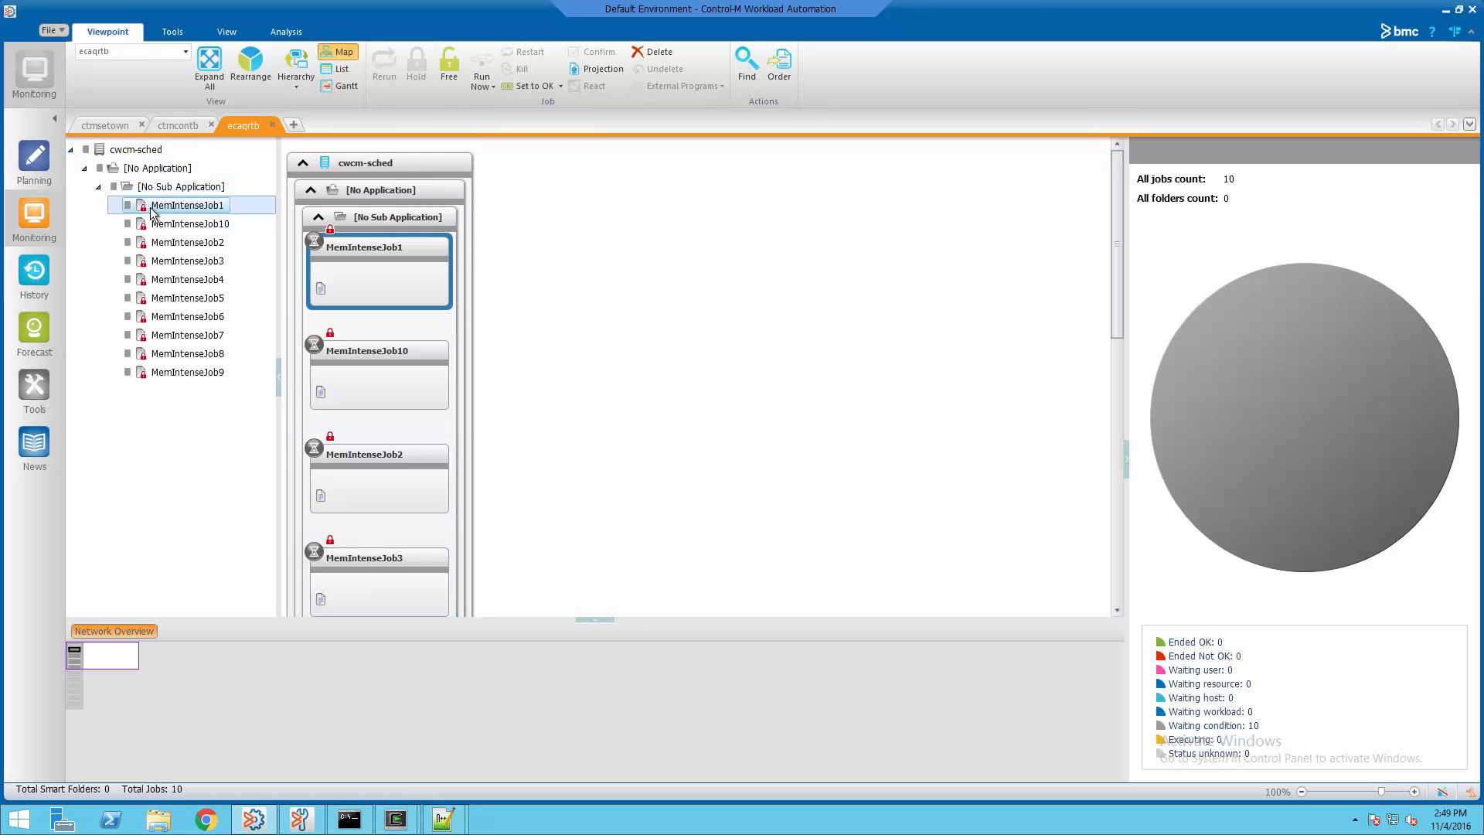
{"action": "left_click", "coordinate": [186, 373], "text": "shift"}
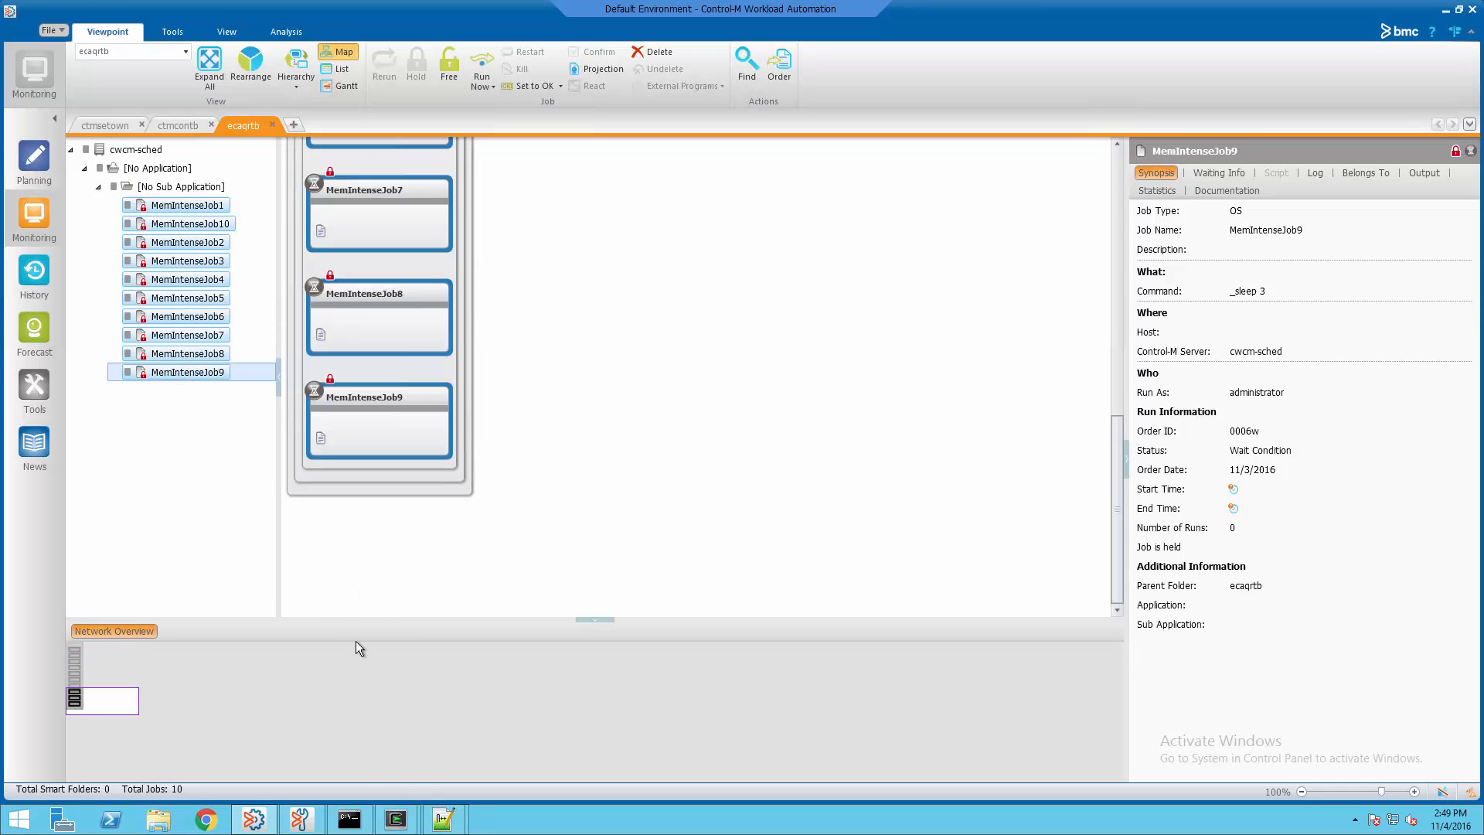
Run the corrected QRMemory resource update command in the Command Prompt
{"action": "left_click", "coordinate": [350, 819]}
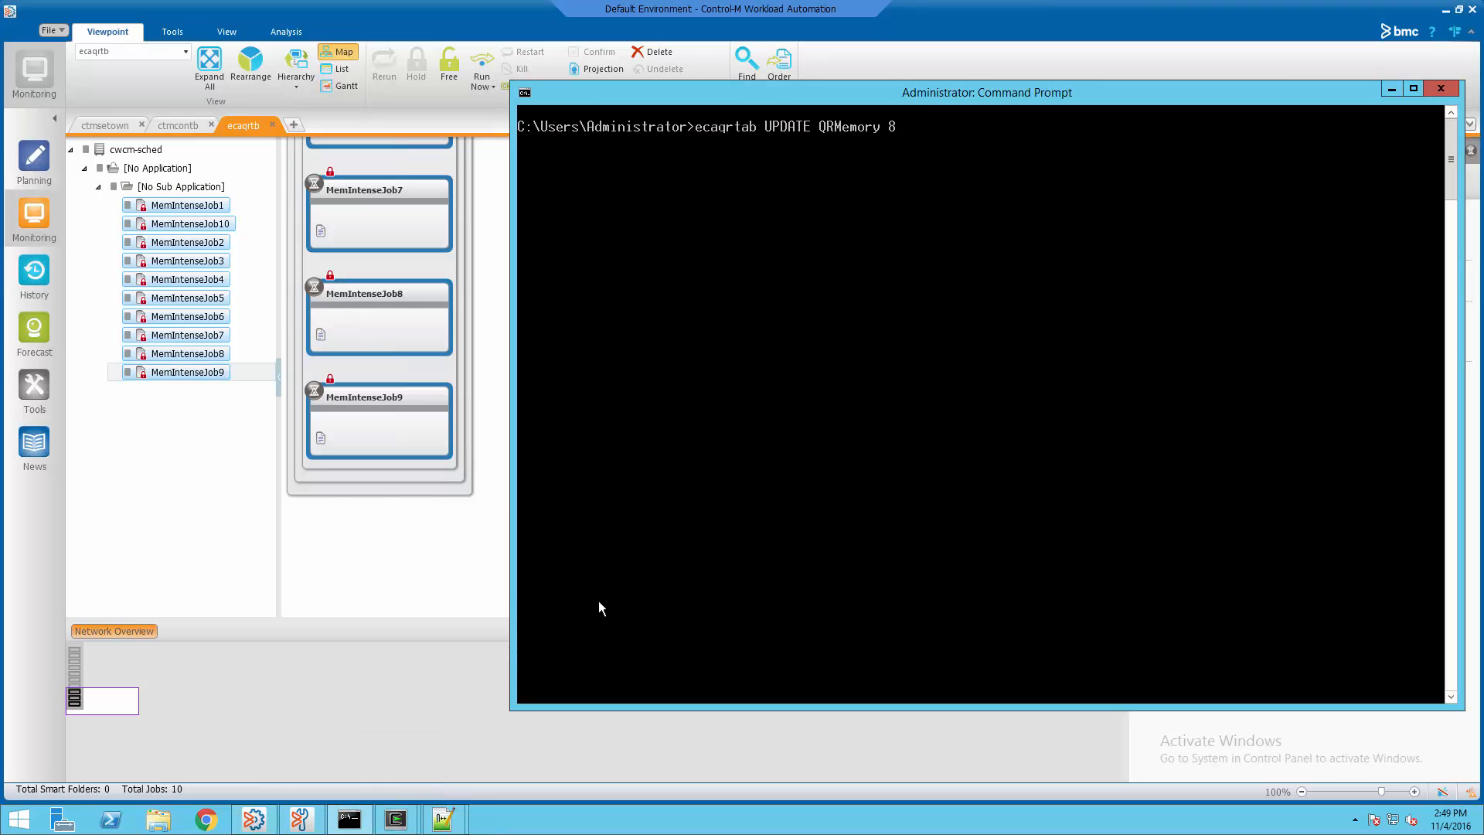
{"action": "key", "text": "BackSpace"}
{"action": "type", "text": "0"}
{"action": "key", "text": "Return"}
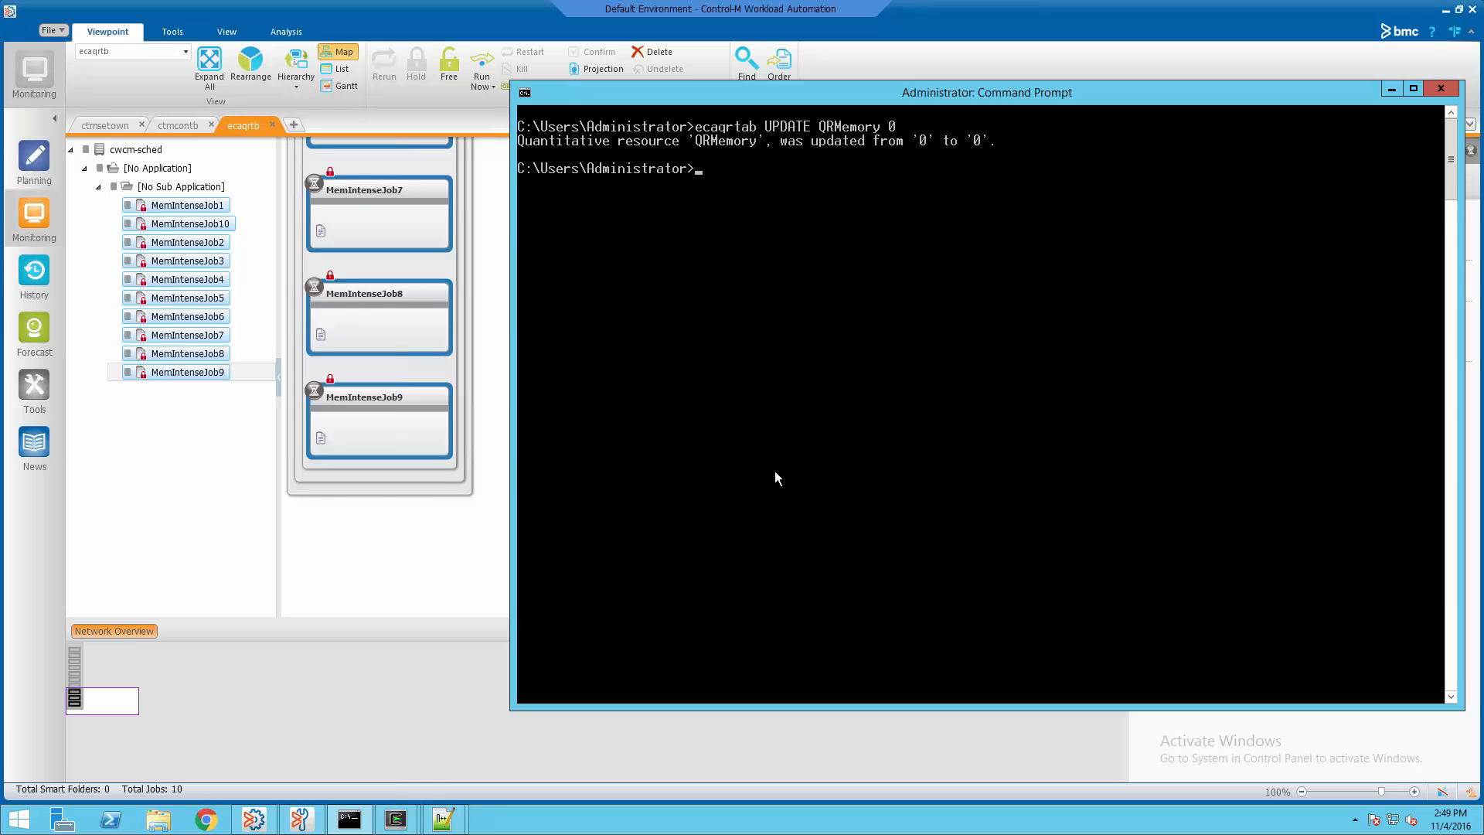
Free the selected MemIntenseJob jobs so they wait for QRMemory
{"action": "left_click", "coordinate": [198, 371]}
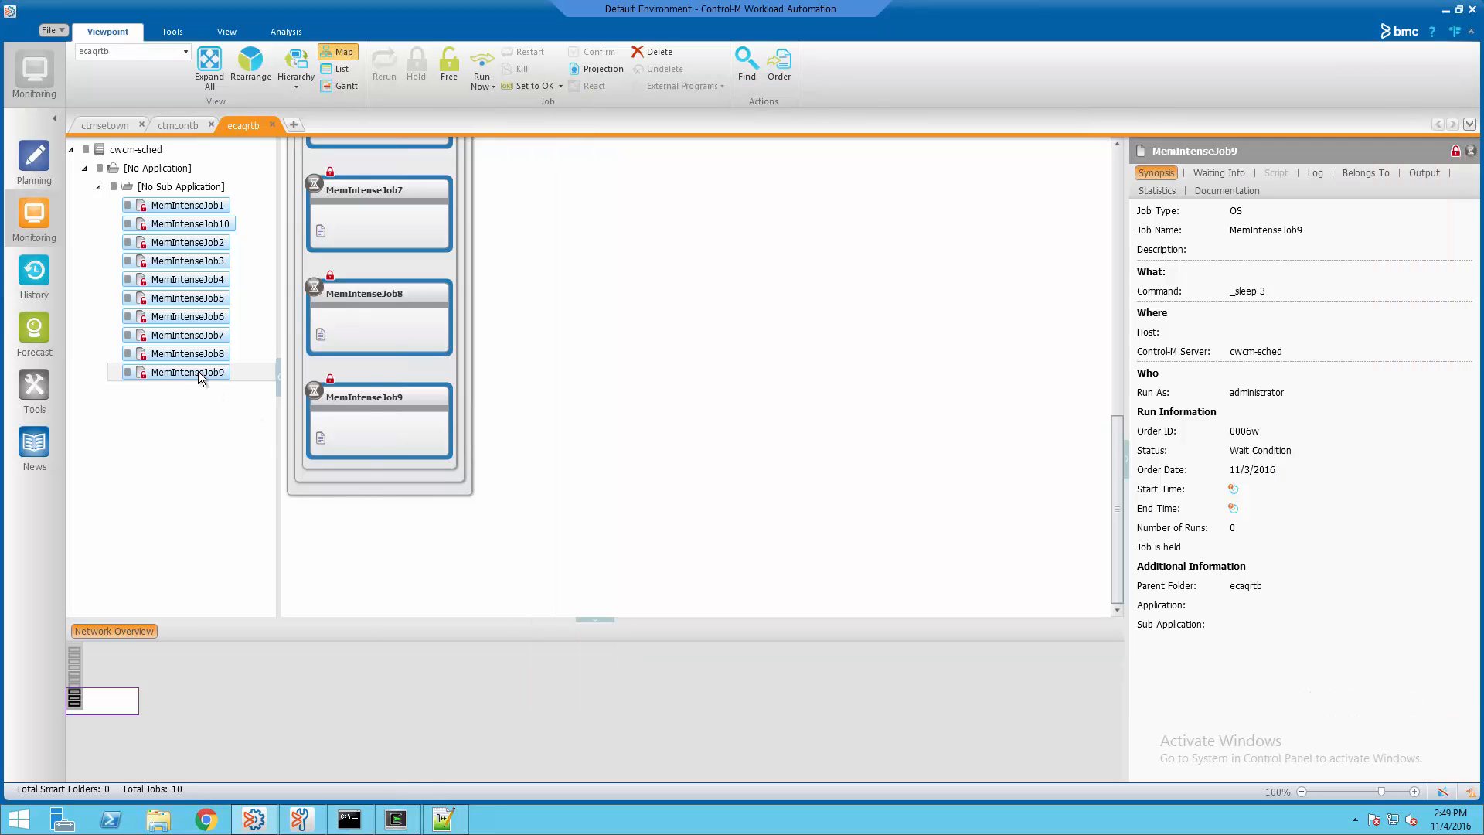
{"action": "right_click", "coordinate": [198, 371]}
{"action": "left_click", "coordinate": [266, 524]}
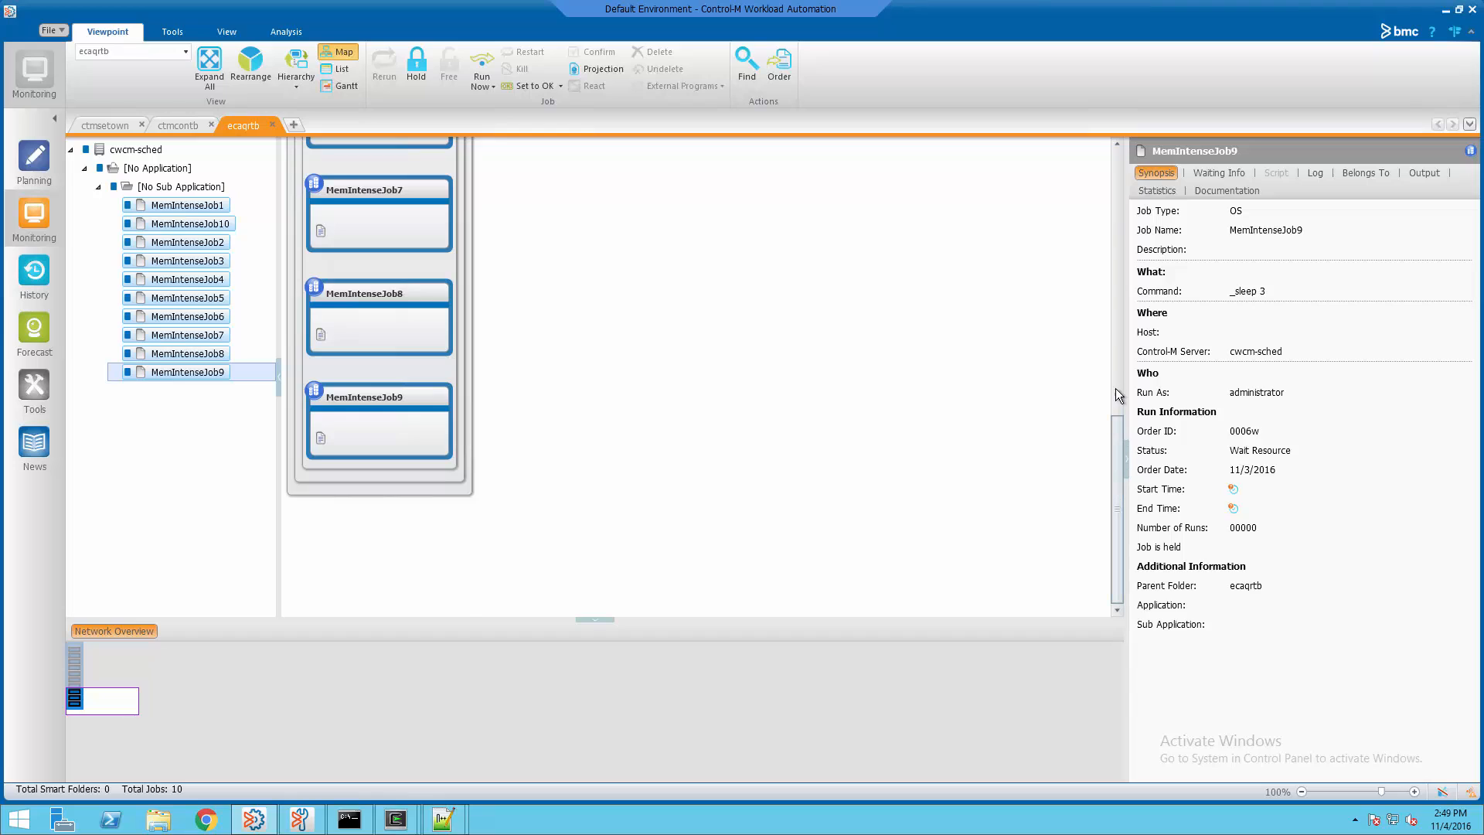
{"action": "left_click_drag", "start_coordinate": [1118, 397], "coordinate": [1107, 174]}
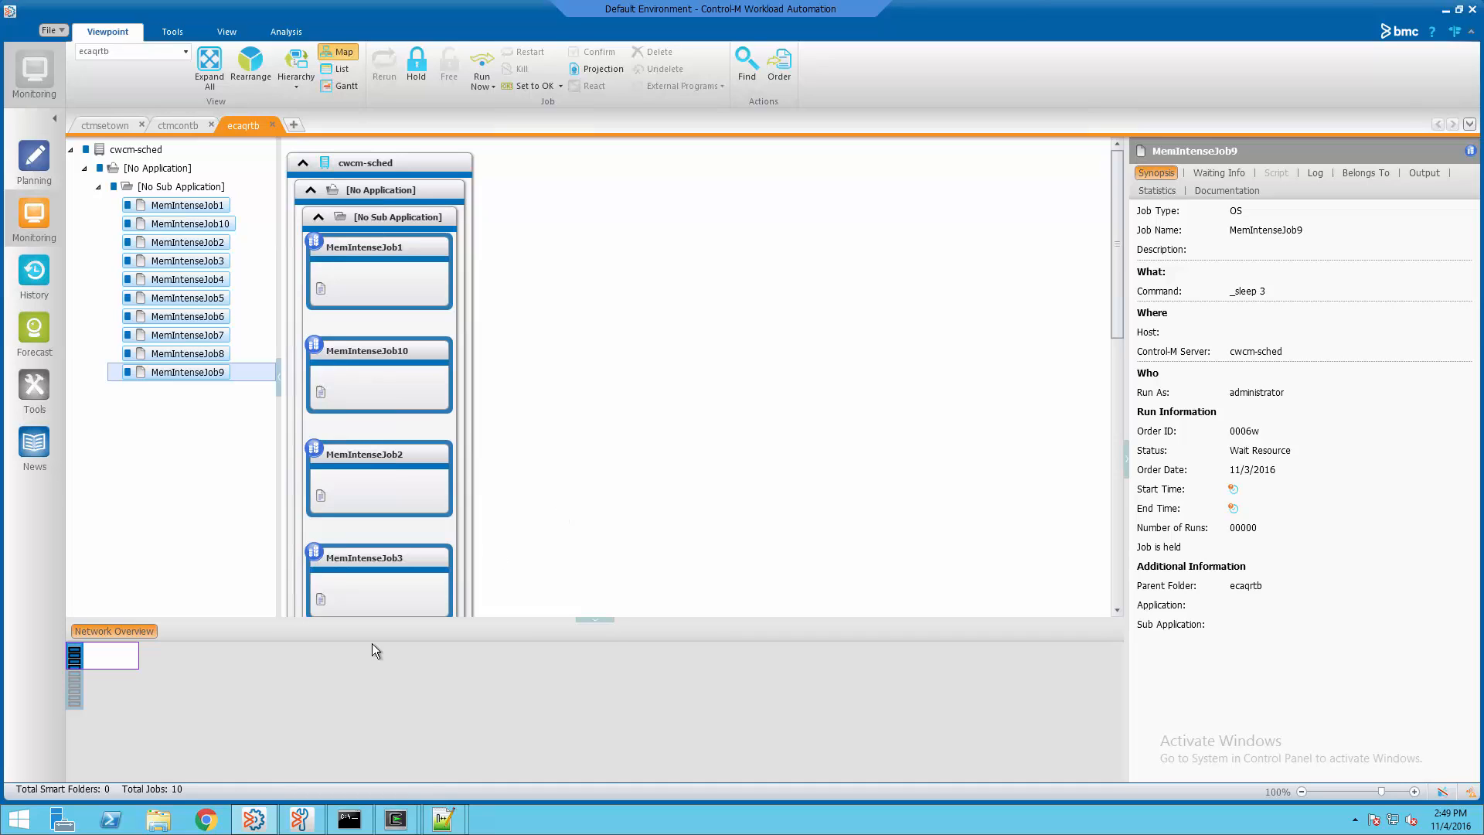
{"action": "left_click", "coordinate": [348, 818]}
Raise the QRMemory quantitative resource from 0 to 8 and watch the memory jobs end OK in Control-M
{"action": "right_click", "coordinate": [707, 433]}
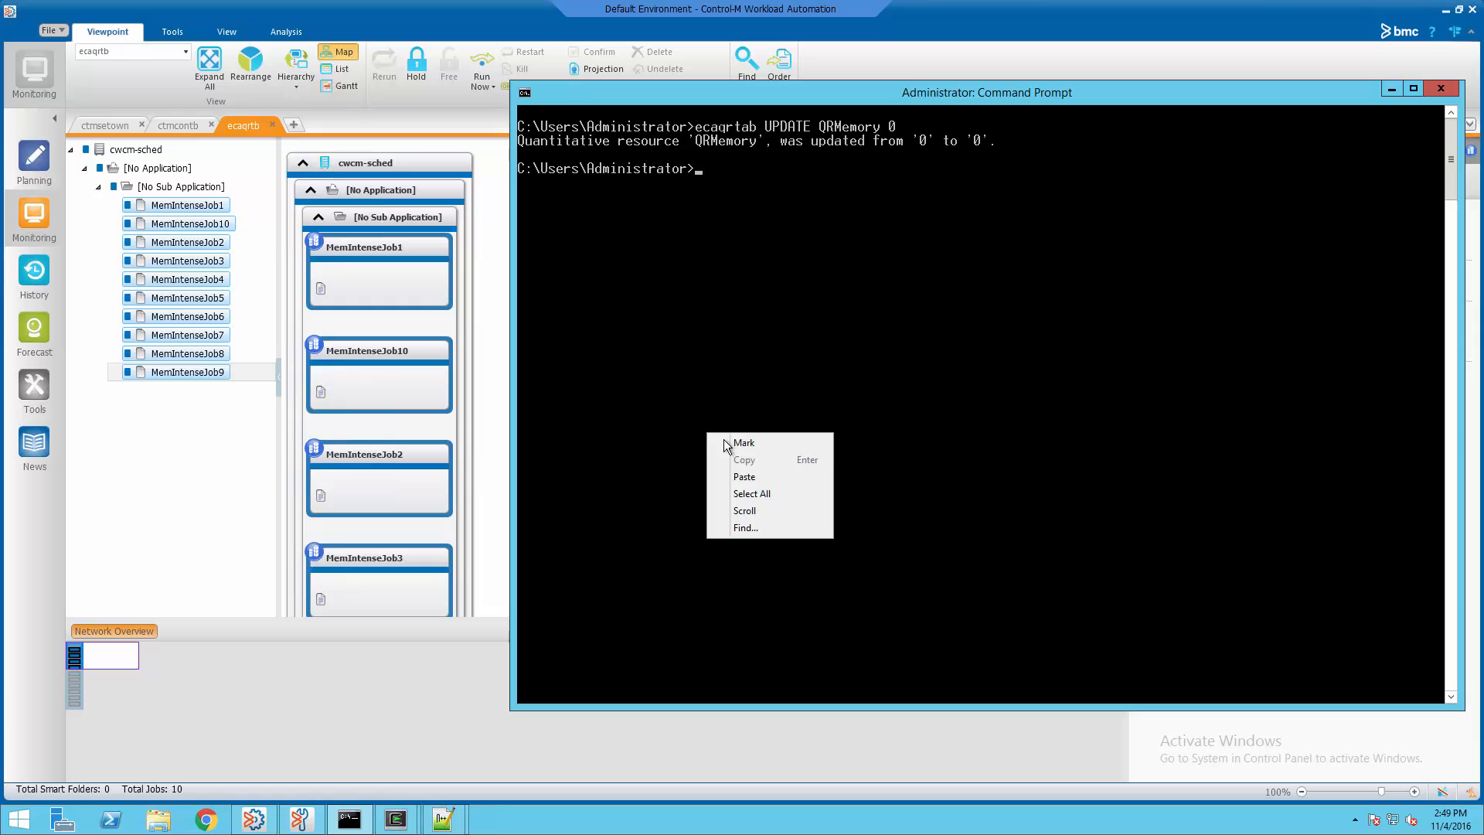
{"action": "left_click", "coordinate": [746, 477]}
{"action": "type", "text": "8"}
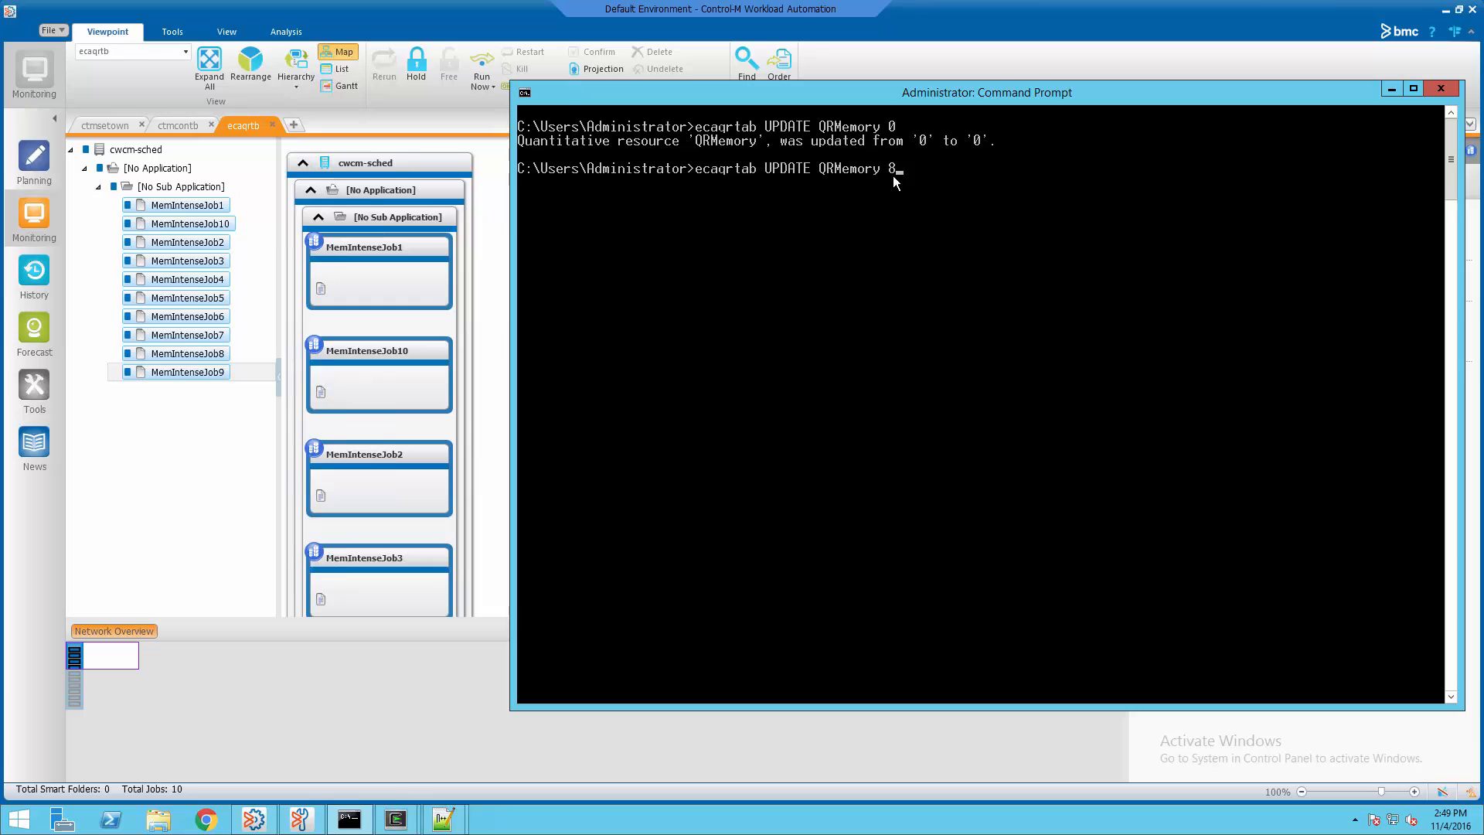
{"action": "key", "text": "Return"}
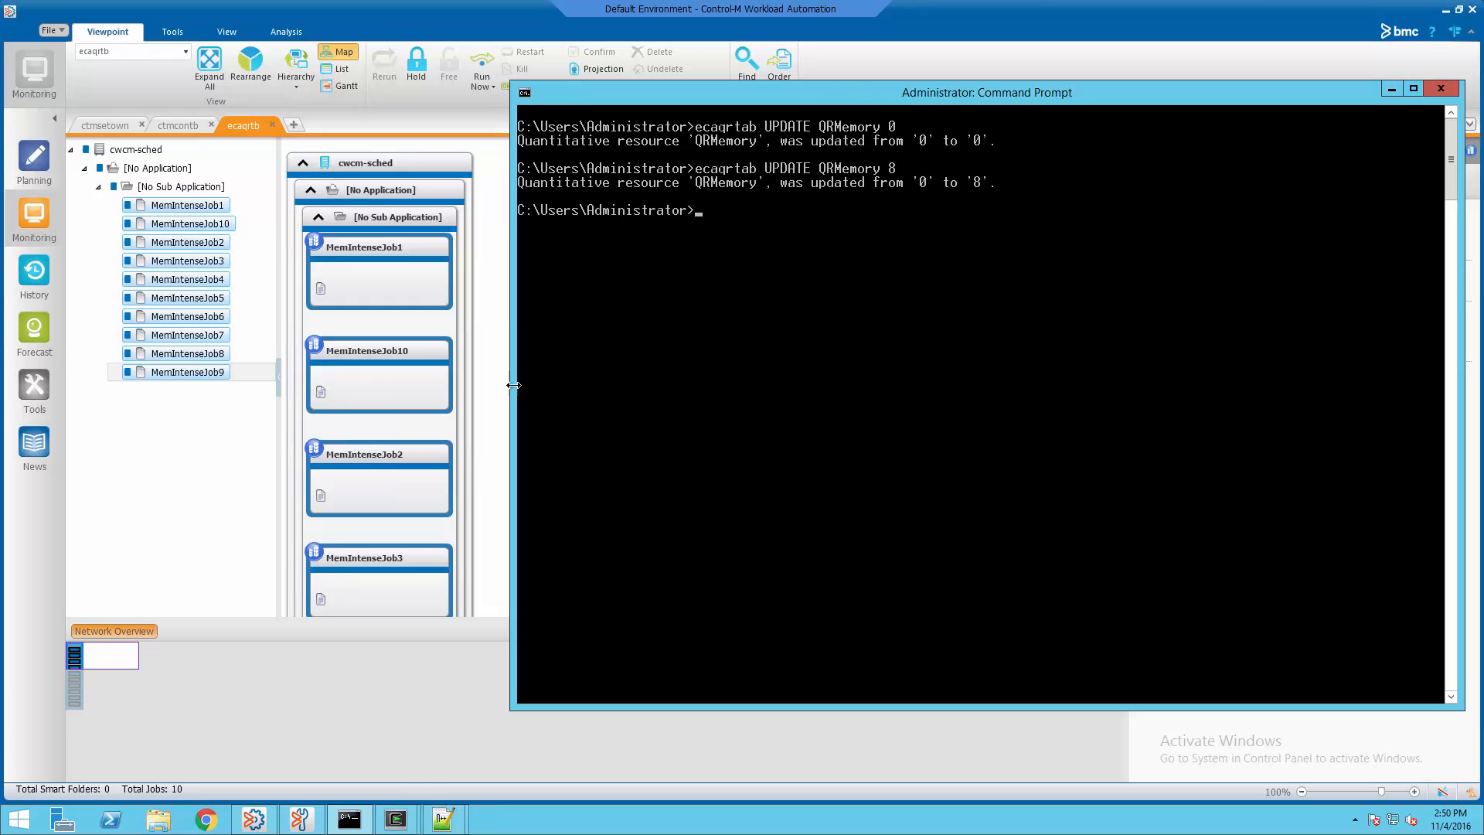
{"action": "left_click", "coordinate": [495, 369]}
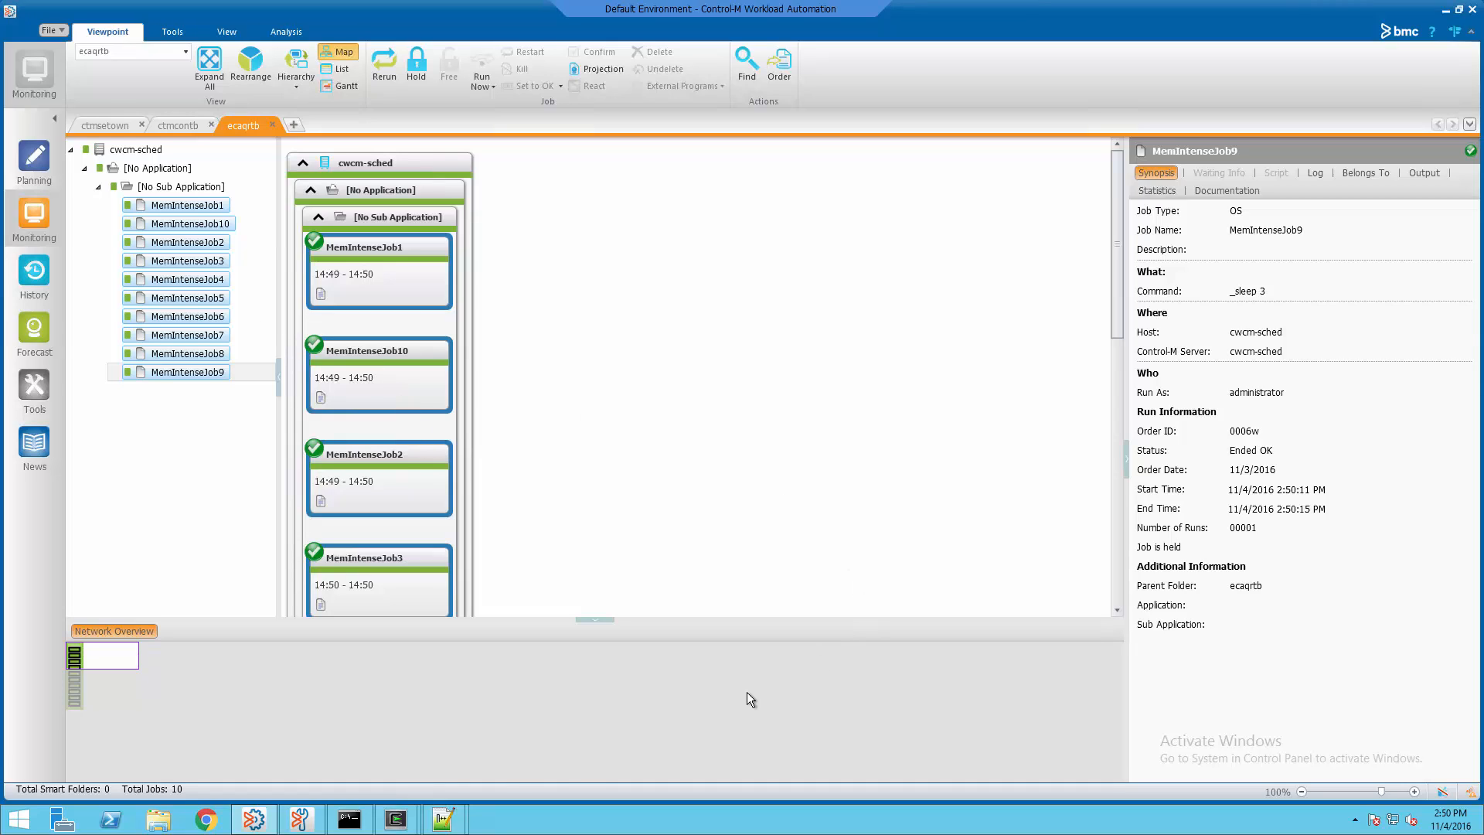
Lower QRMemory to 6 by rerunning the ecaqrtab update command
{"action": "left_click", "coordinate": [349, 819]}
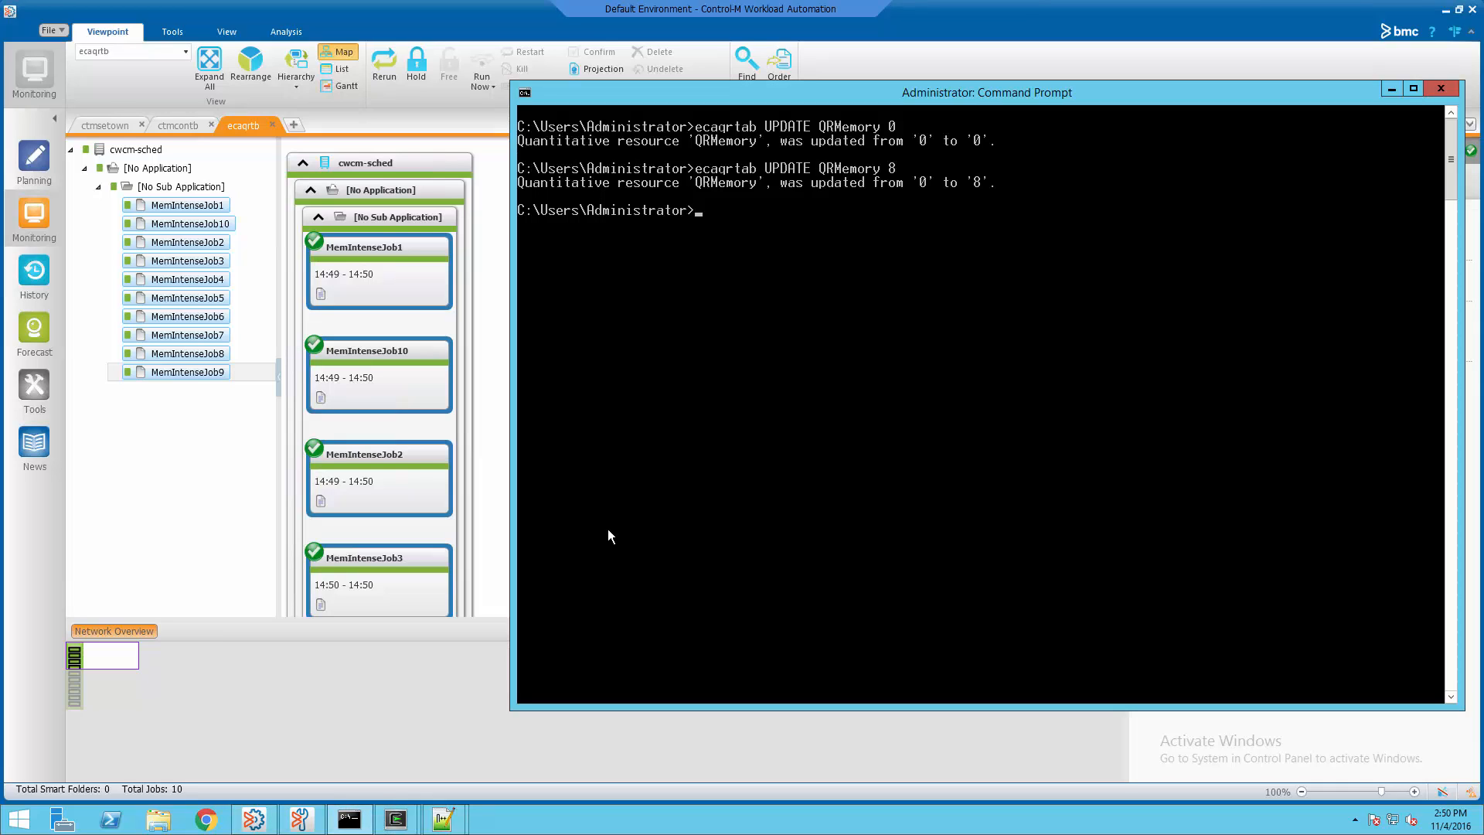
{"action": "key", "text": "Up"}
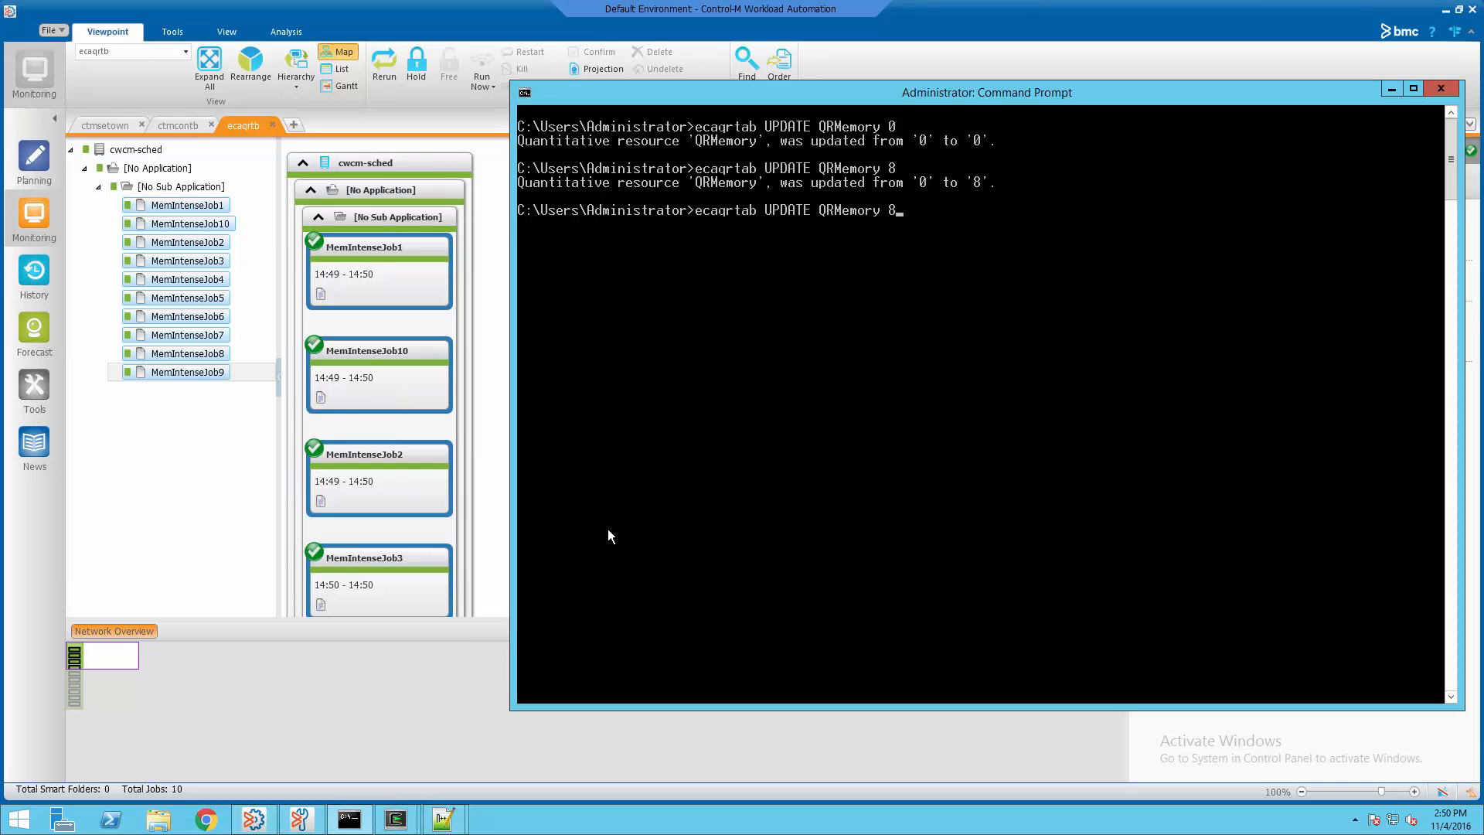
{"action": "key", "text": "BackSpace"}
{"action": "type", "text": "6"}
{"action": "key", "text": "Return"}
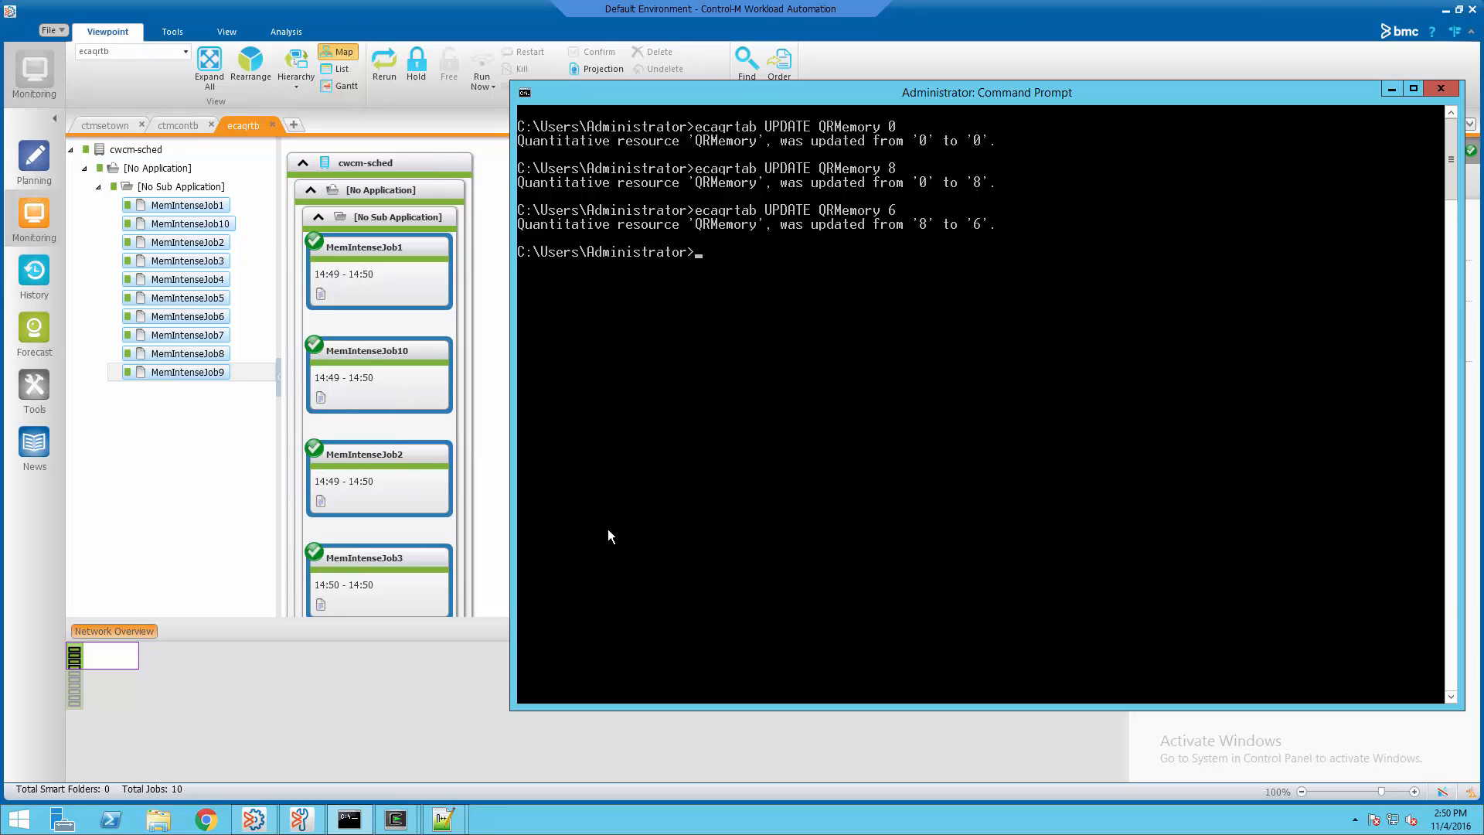
Restore QRMemory to 8, then clear the console with cls
{"action": "key", "text": "Up"}
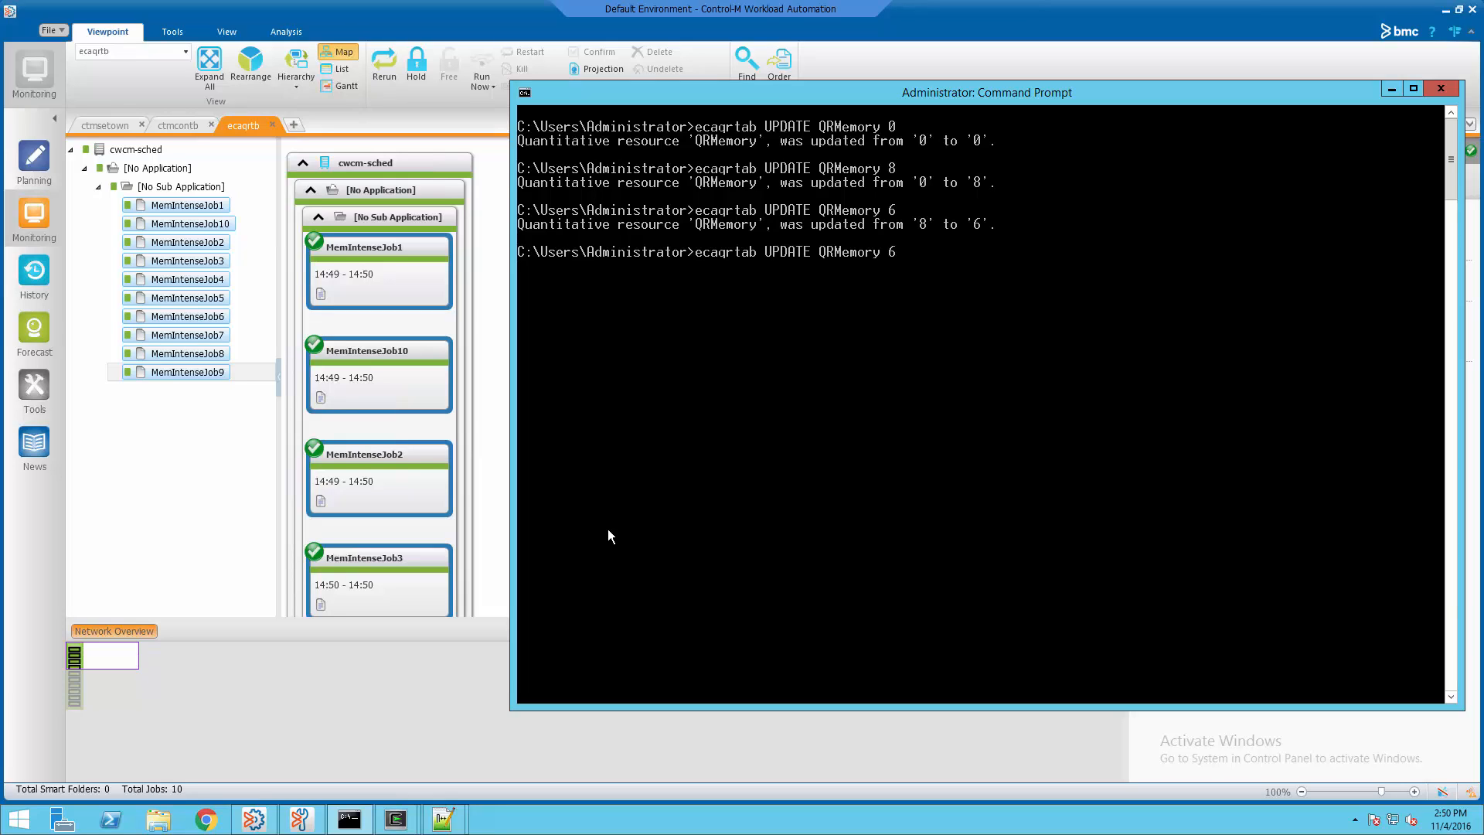
{"action": "key", "text": "BackSpace"}
{"action": "type", "text": "8"}
{"action": "key", "text": "Return"}
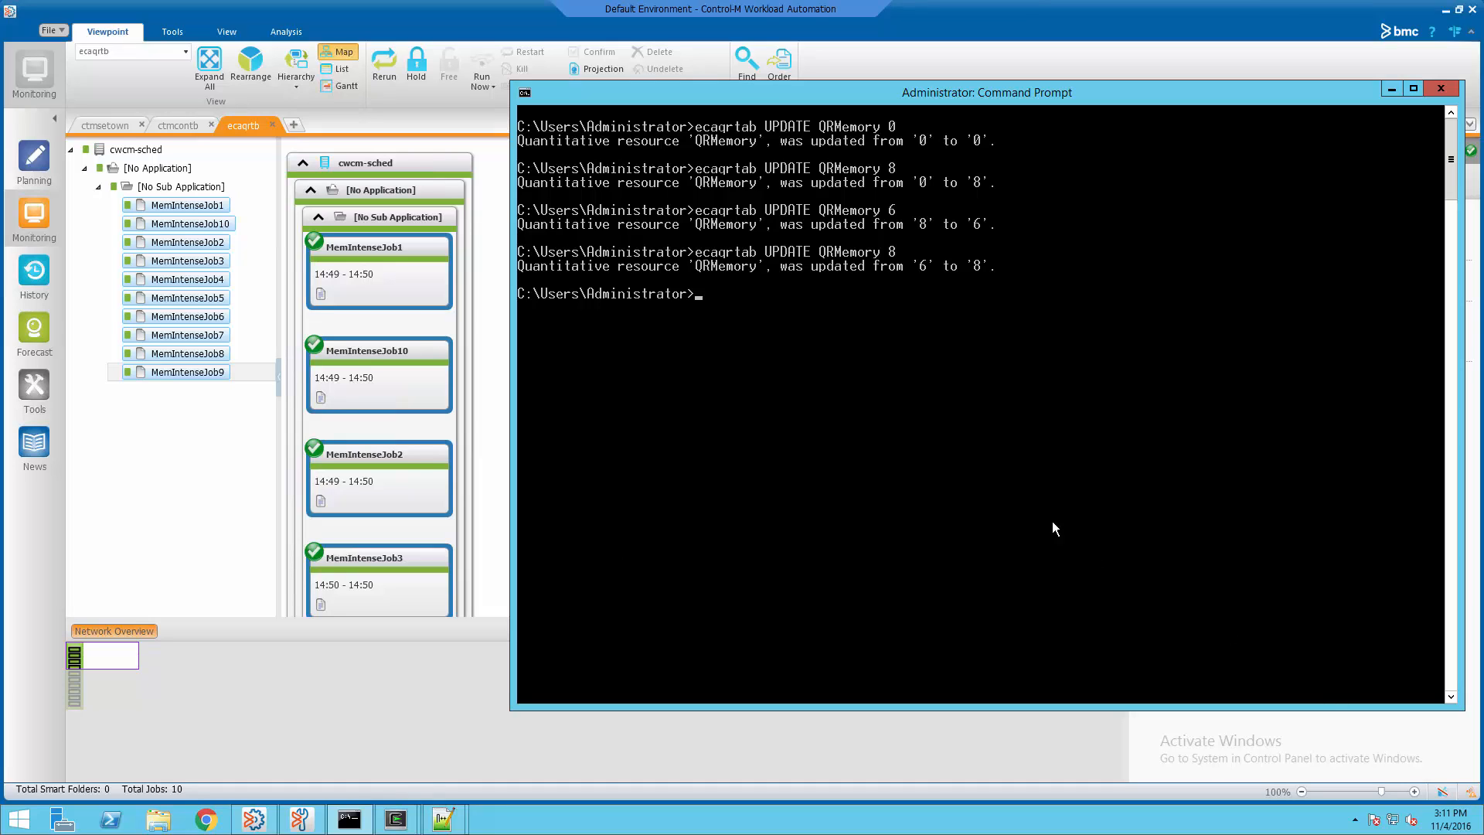
{"action": "type", "text": "cls"}
{"action": "key", "text": "Return"}
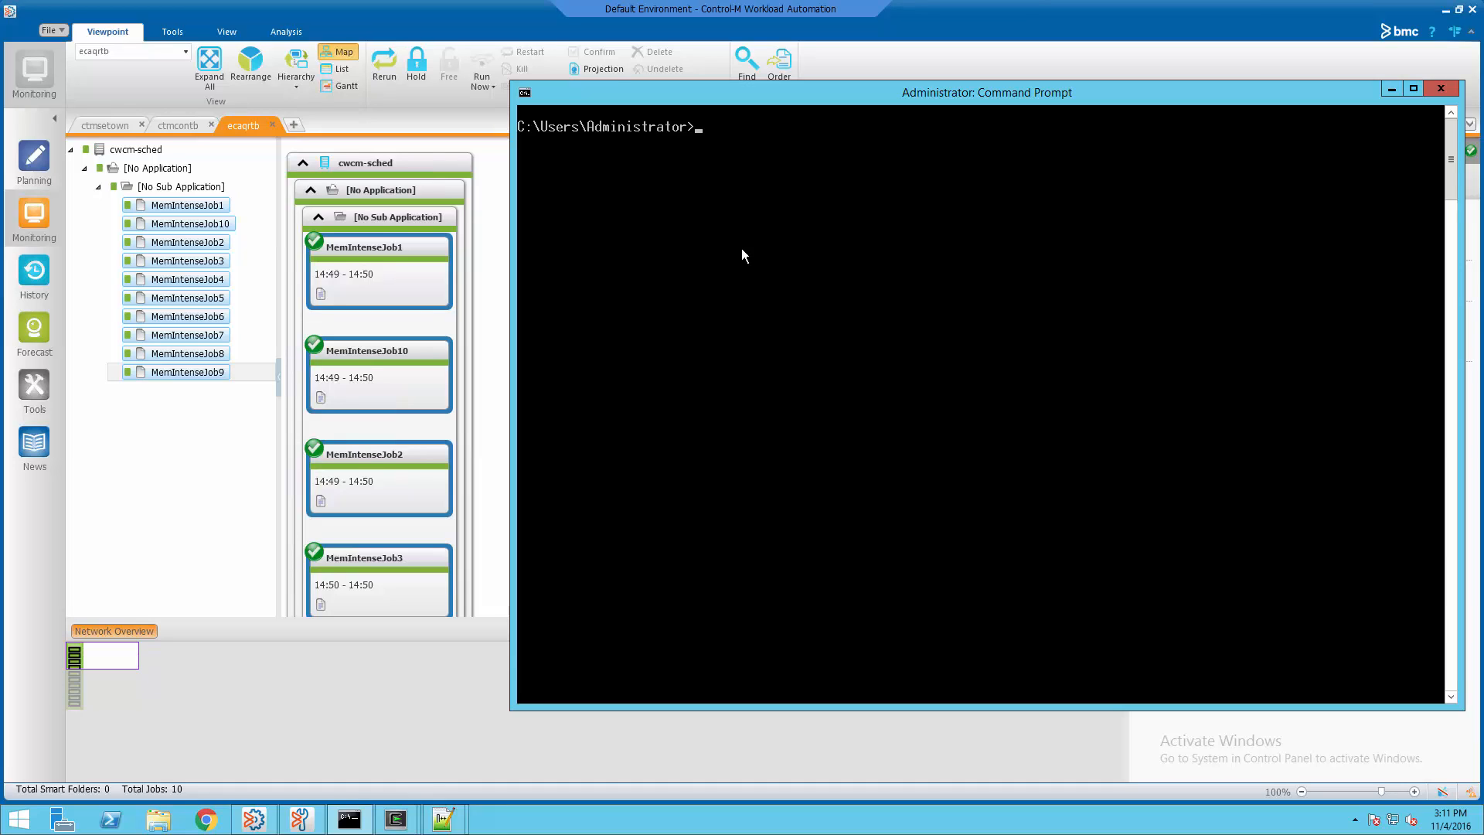
List the parameters of agent cwcm-agent1 with ctm_agparm -LIST
{"action": "right_click", "coordinate": [739, 172]}
{"action": "left_click", "coordinate": [787, 217]}
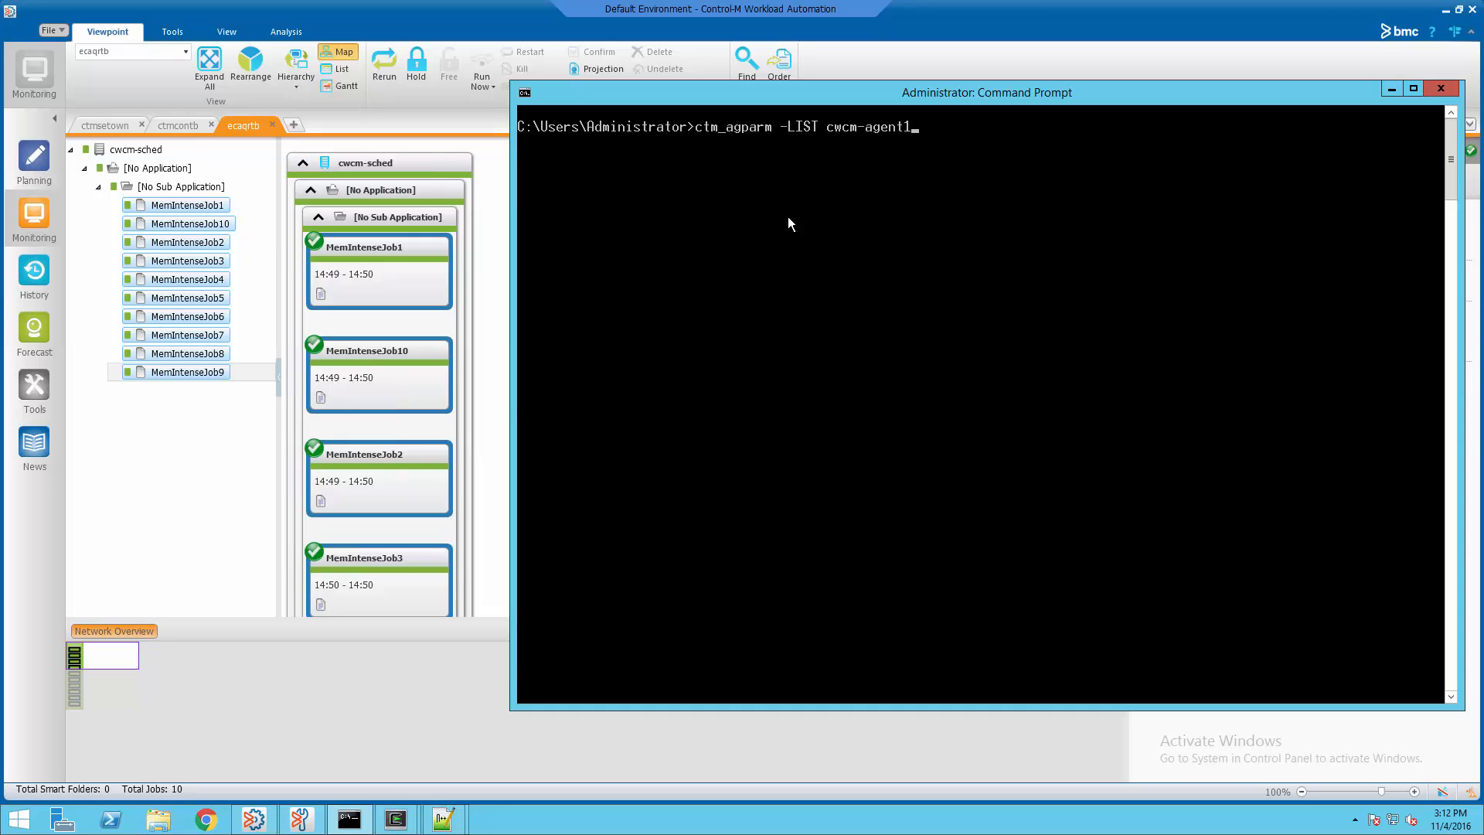
{"action": "key", "text": "Return"}
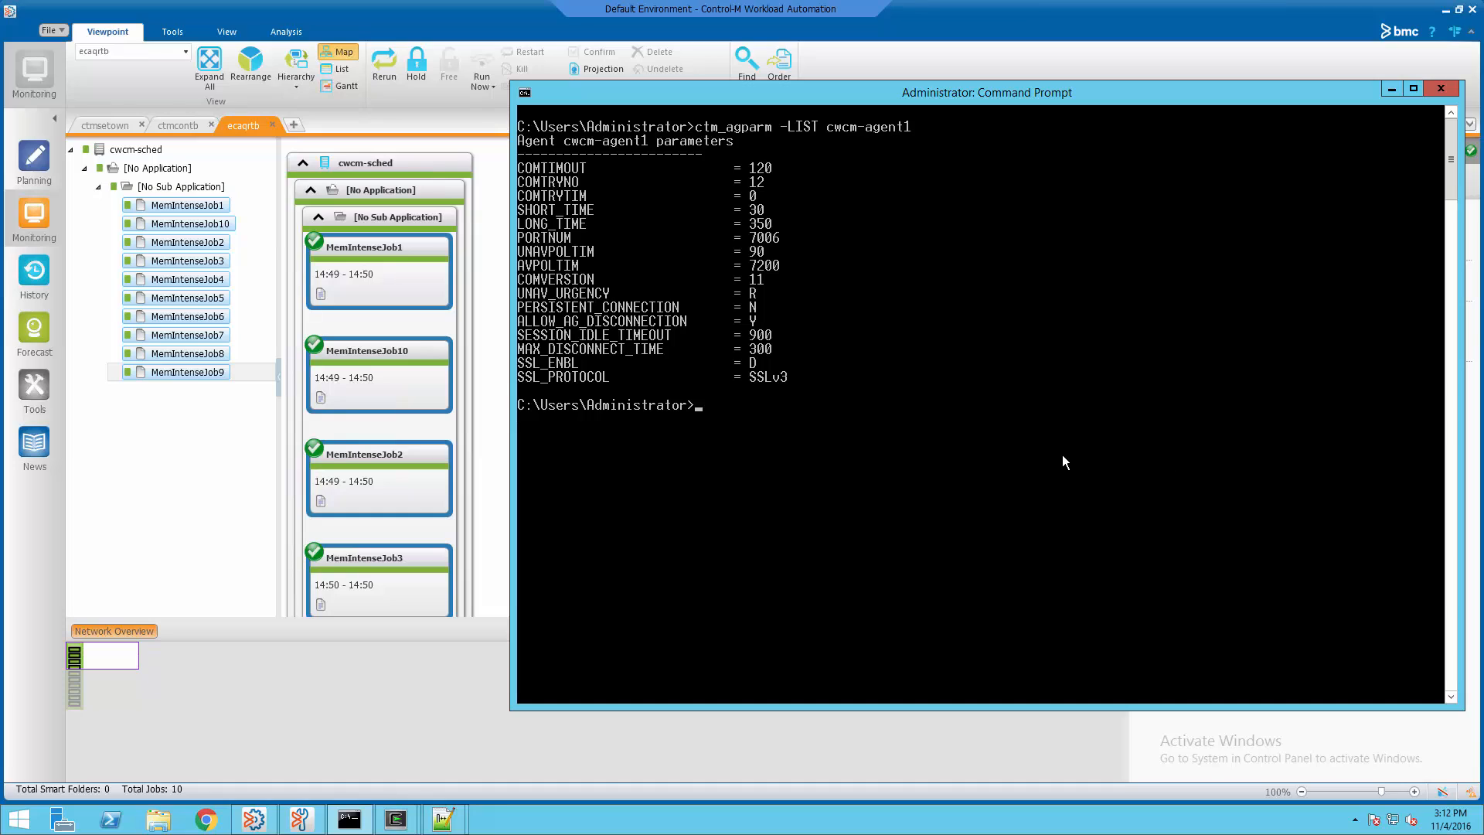
Set cwcm-agent1 PERSISTENT_CONNECTION to Y, confirm it in the listing, and stage ctm_diag_comm cwcm-agent1
{"action": "right_click", "coordinate": [871, 443]}
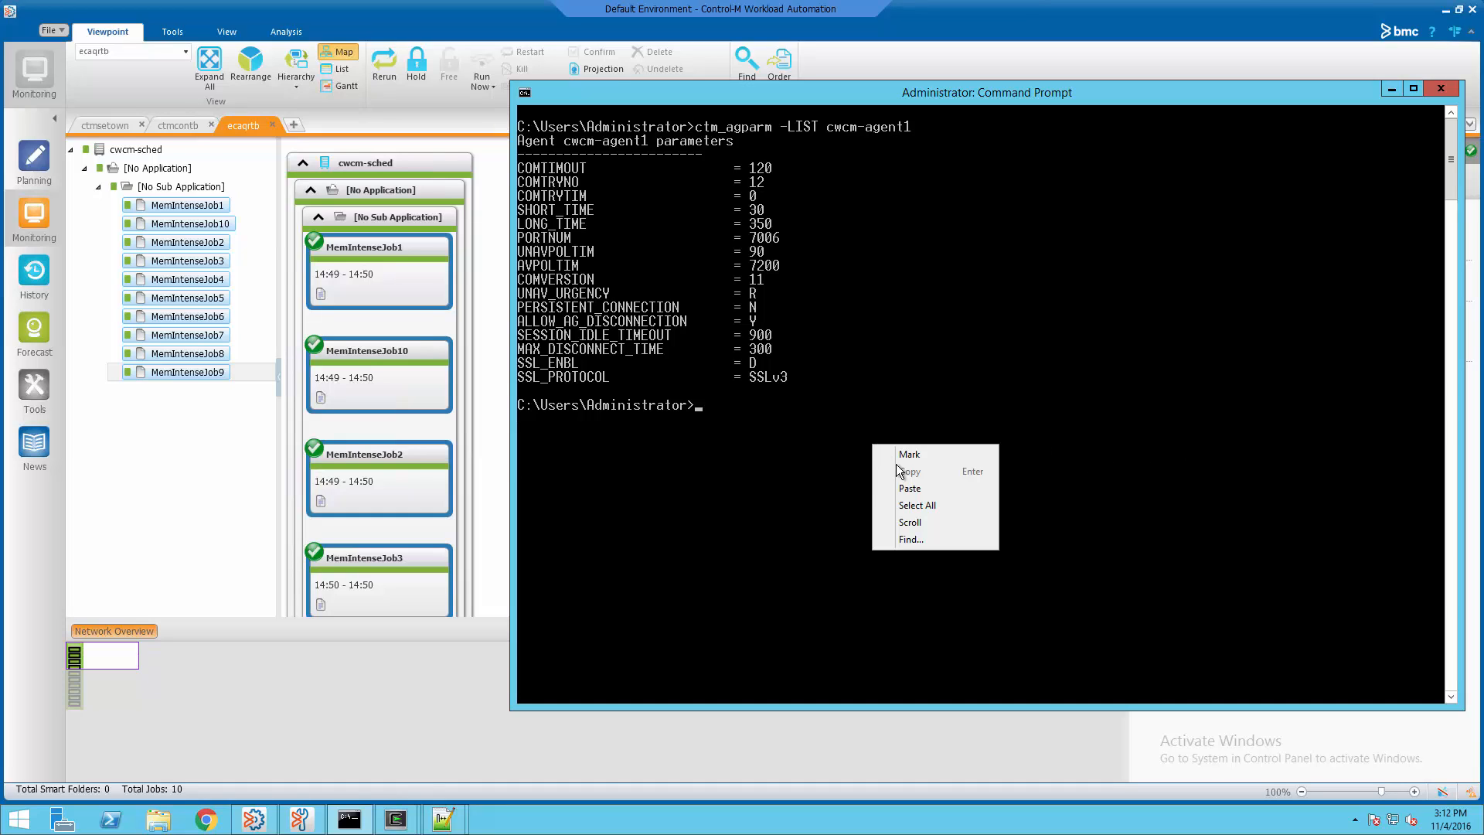
{"action": "left_click", "coordinate": [916, 487]}
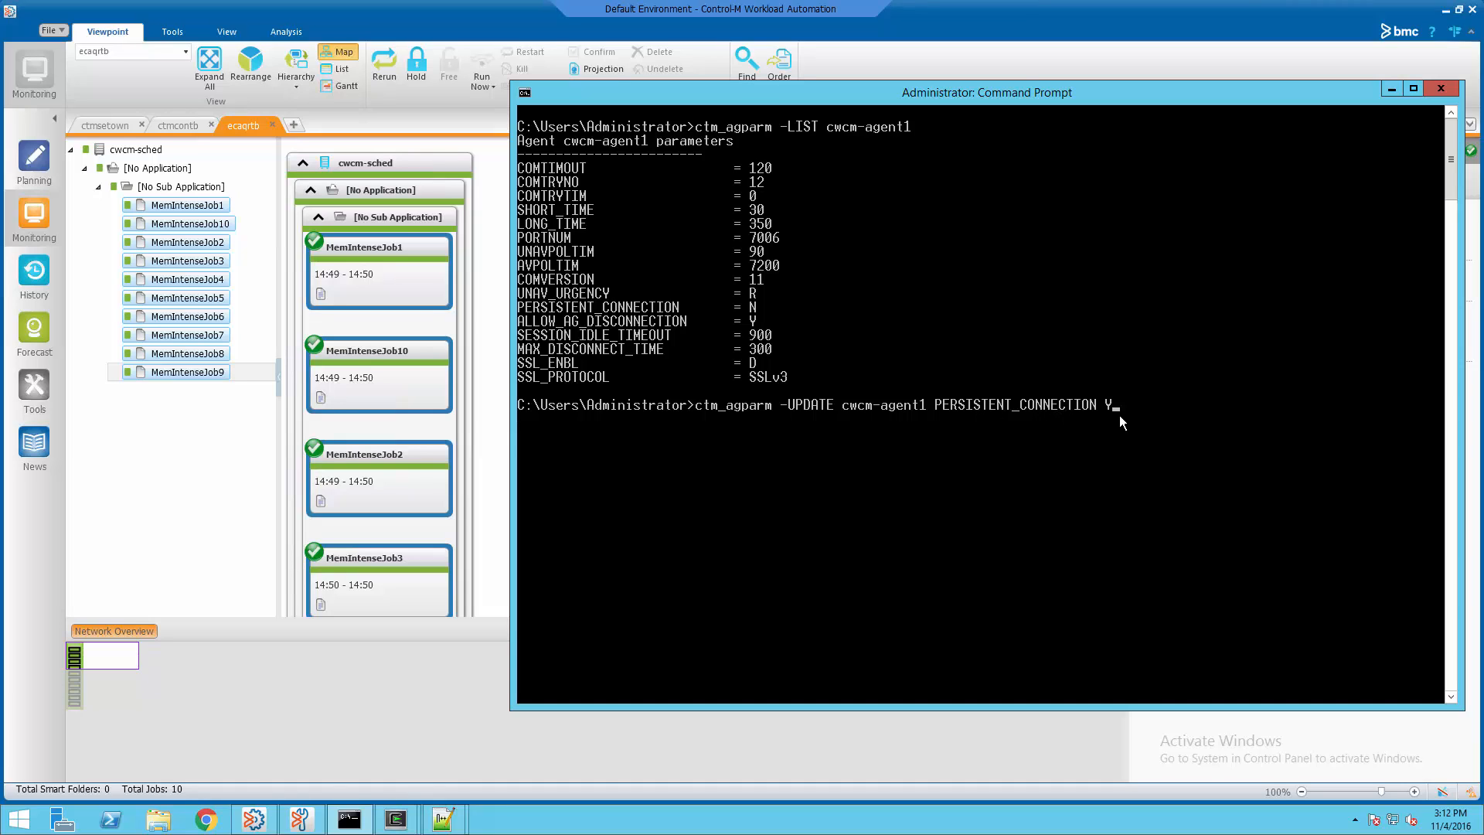
{"action": "key", "text": "Return"}
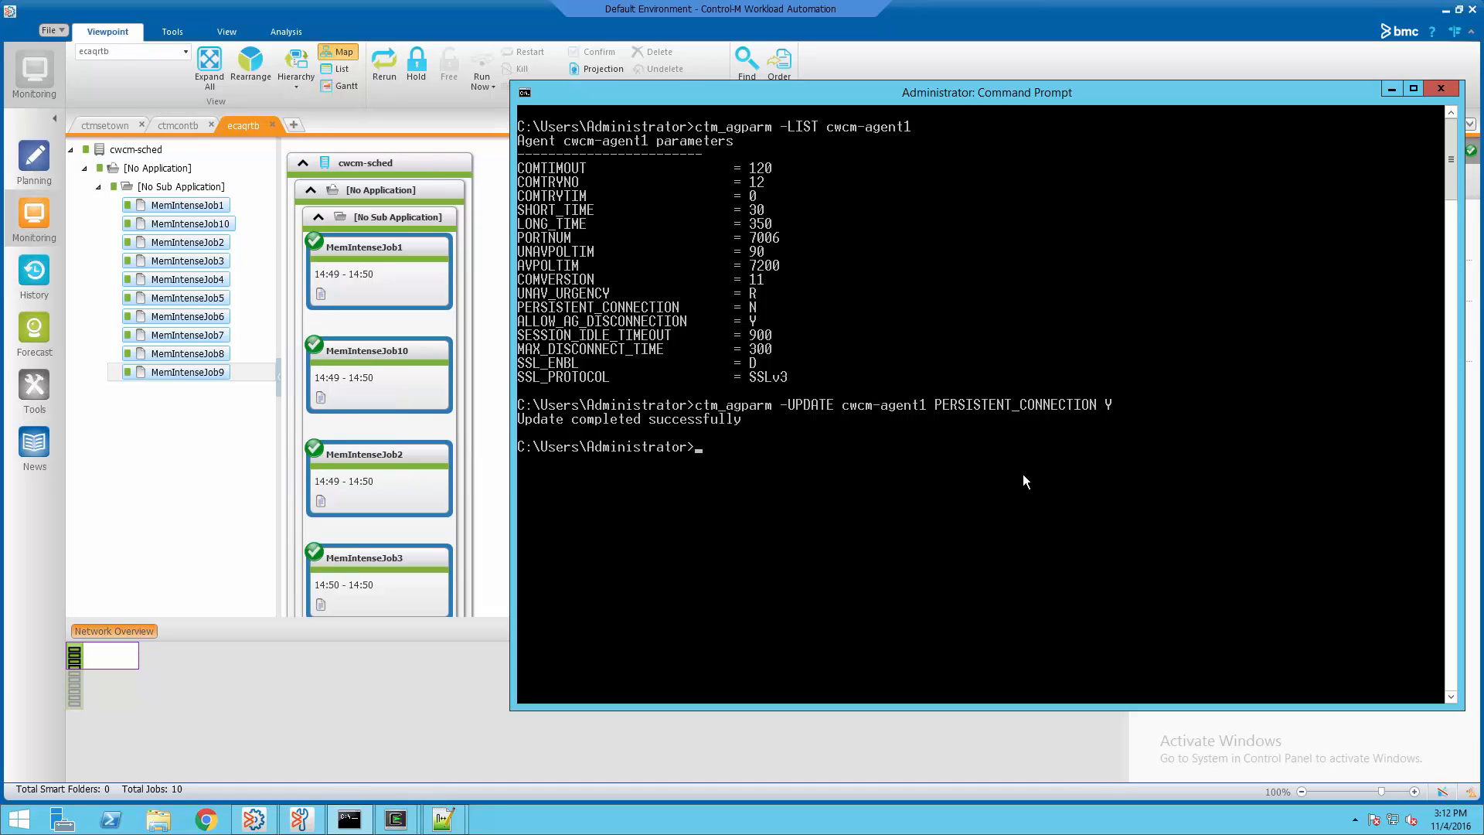
{"action": "key", "text": "Up"}
{"action": "key", "text": "Up"}
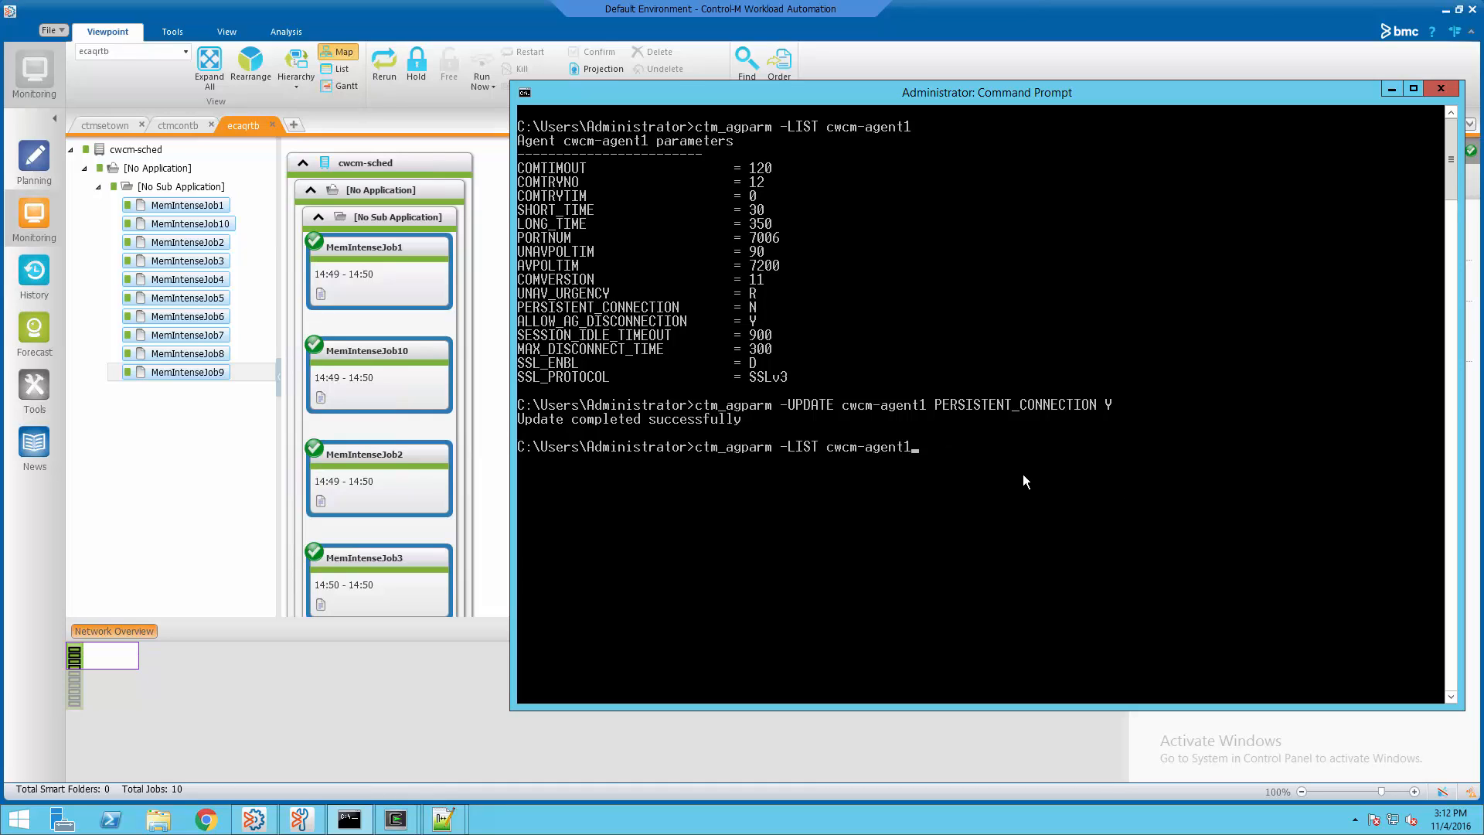
{"action": "key", "text": "Return"}
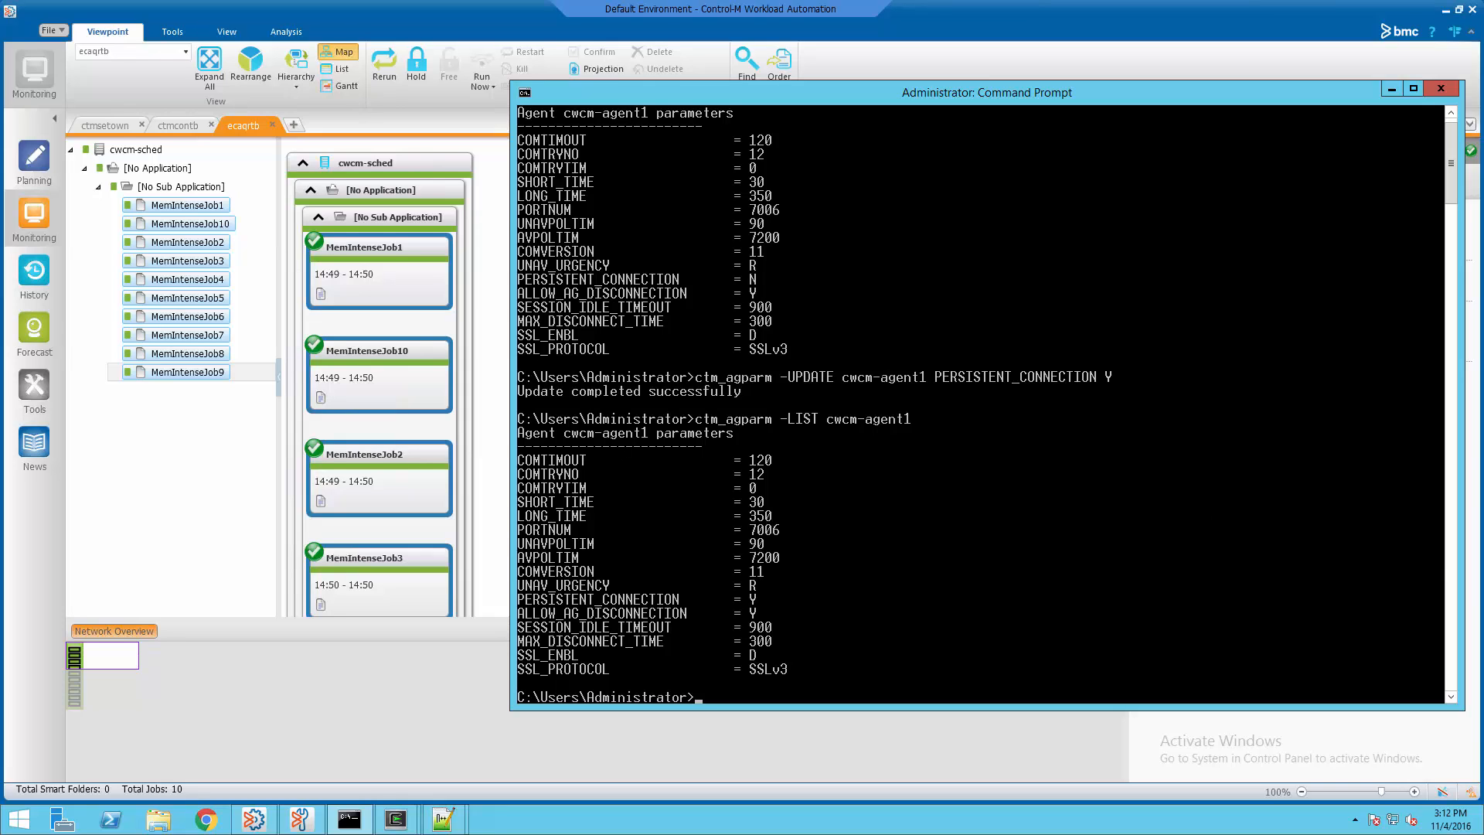
{"action": "right_click", "coordinate": [1196, 471]}
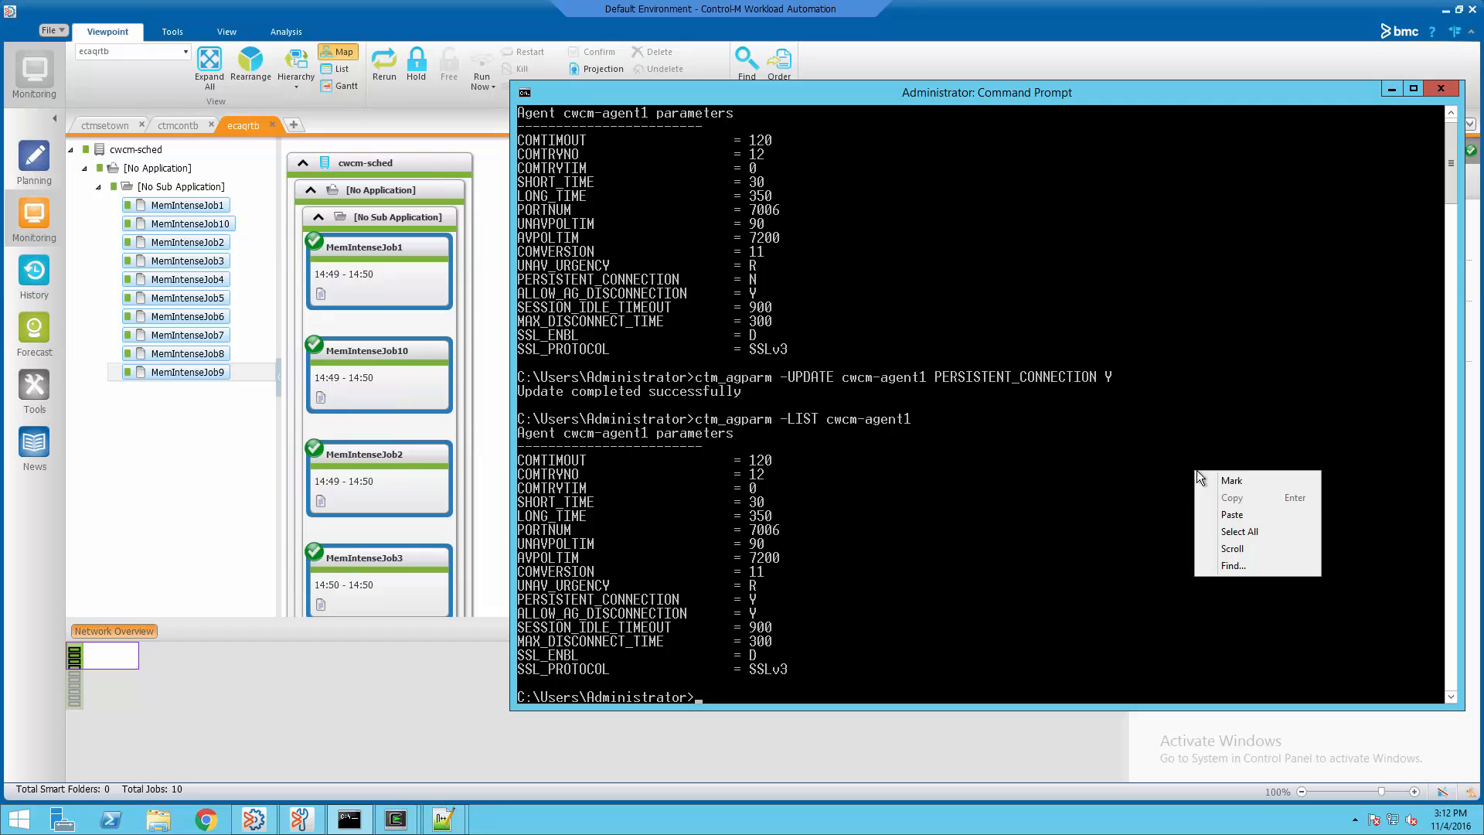
{"action": "left_click", "coordinate": [1243, 512]}
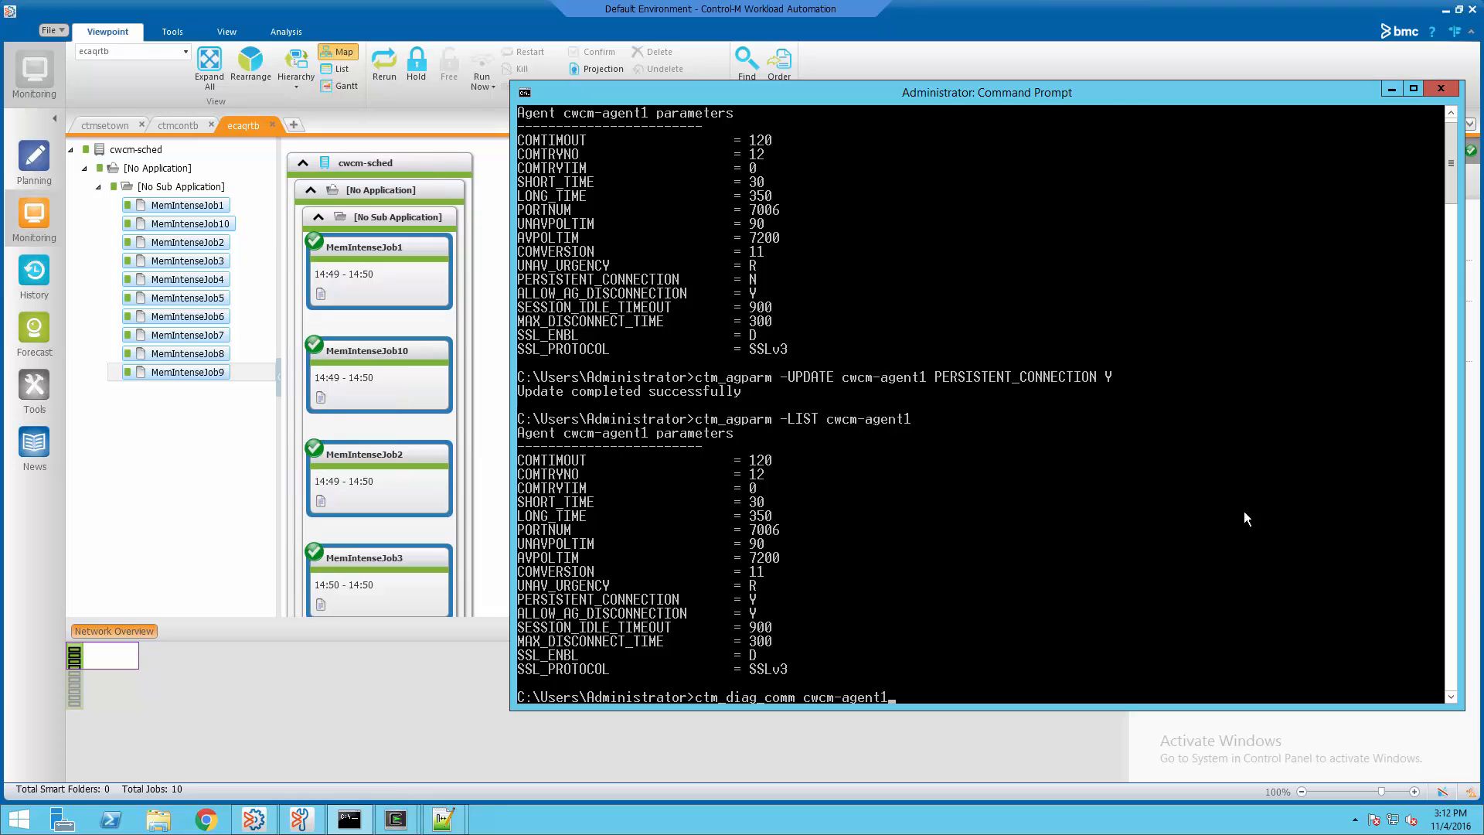
Run ctm_diag_comm for cwcm-agent1 to confirm Persistent connection mode, then clear the console
{"action": "key", "text": "Return"}
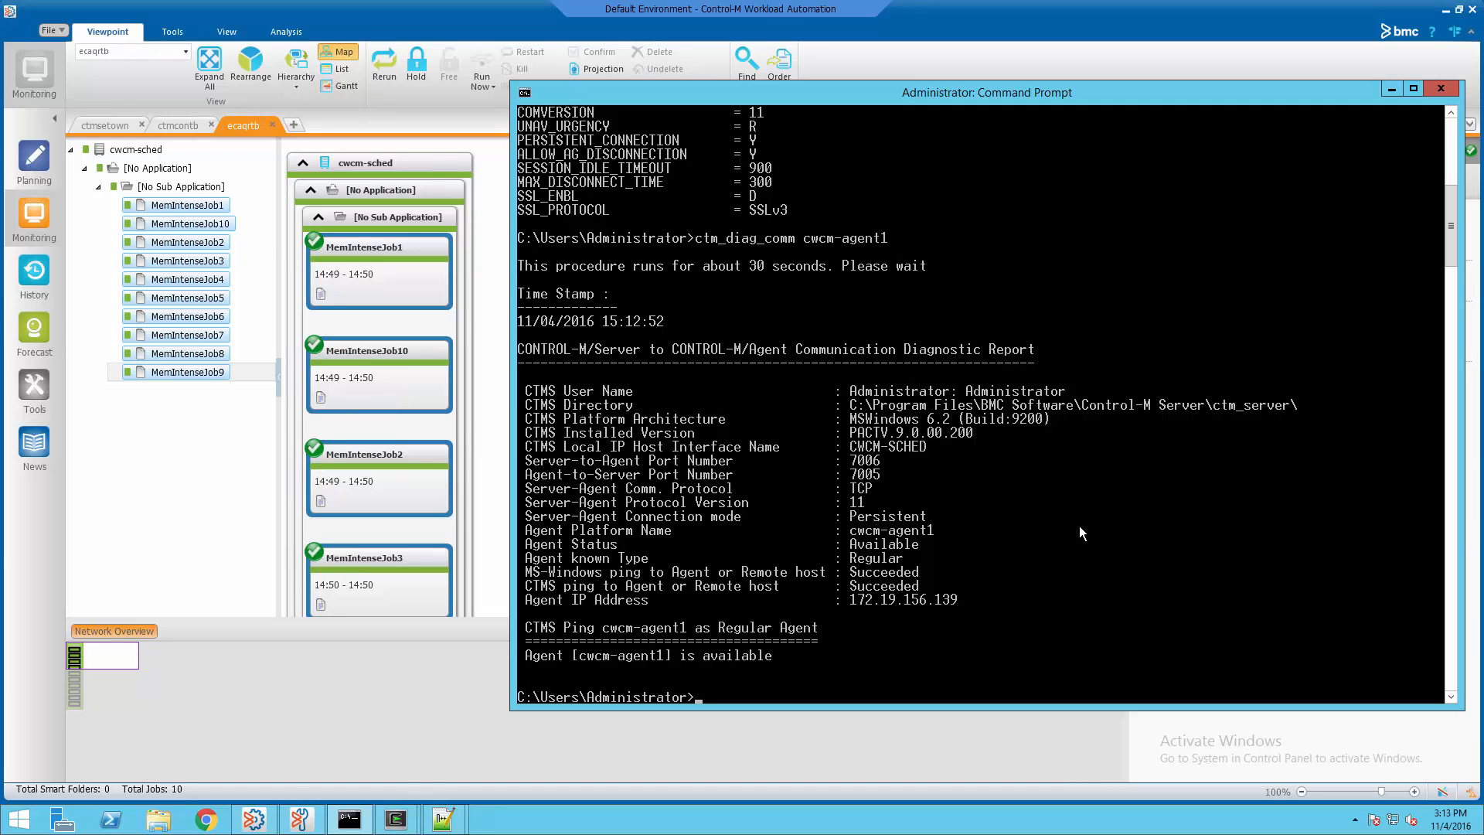
{"action": "type", "text": "cls"}
{"action": "key", "text": "Return"}
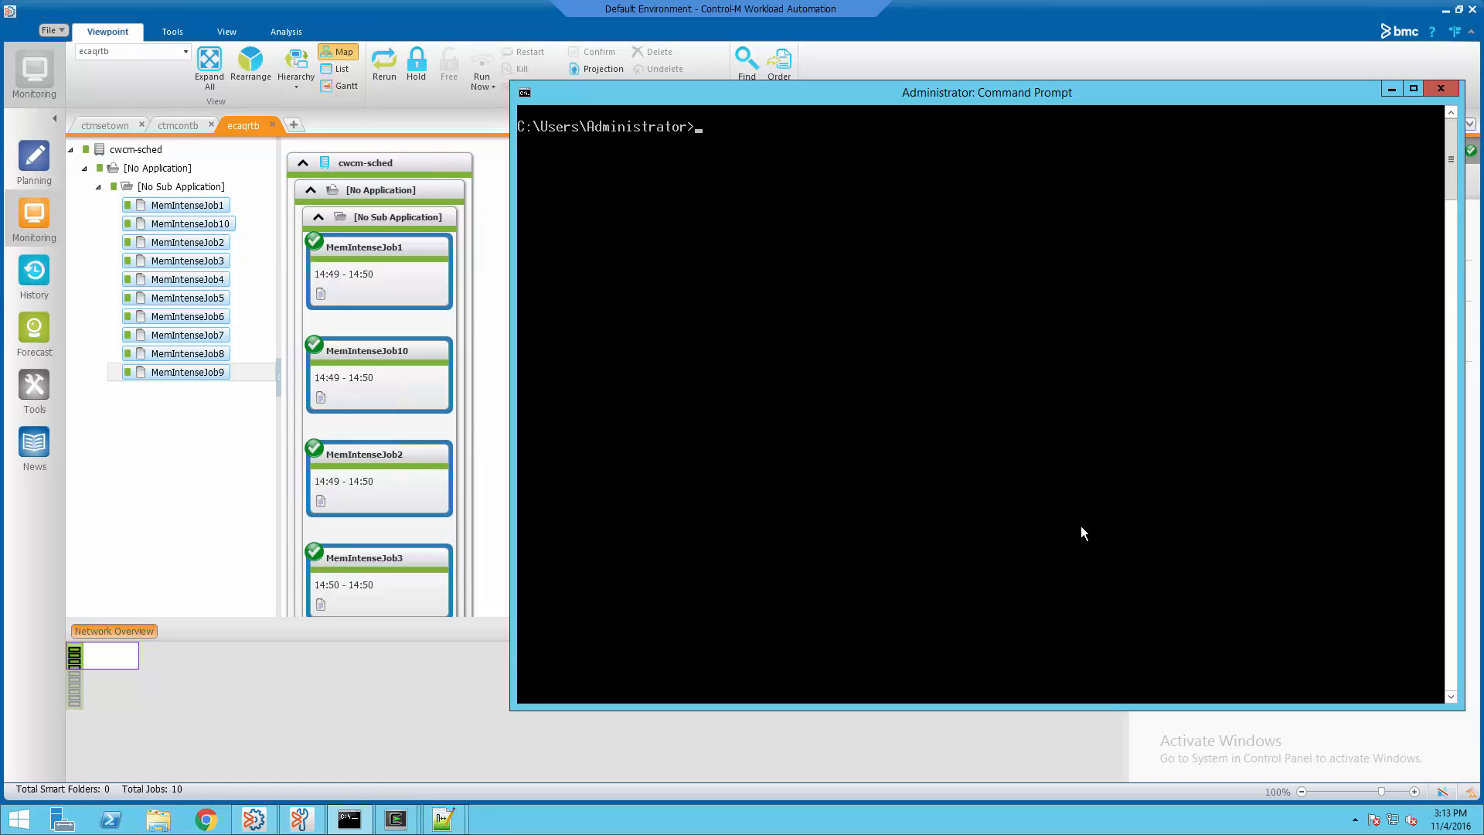
Export the cwcm-sched folder definitions to exportdeftableout.xml: 3 folders and 5 jobs
{"action": "right_click", "coordinate": [1012, 443]}
{"action": "left_click", "coordinate": [1032, 487]}
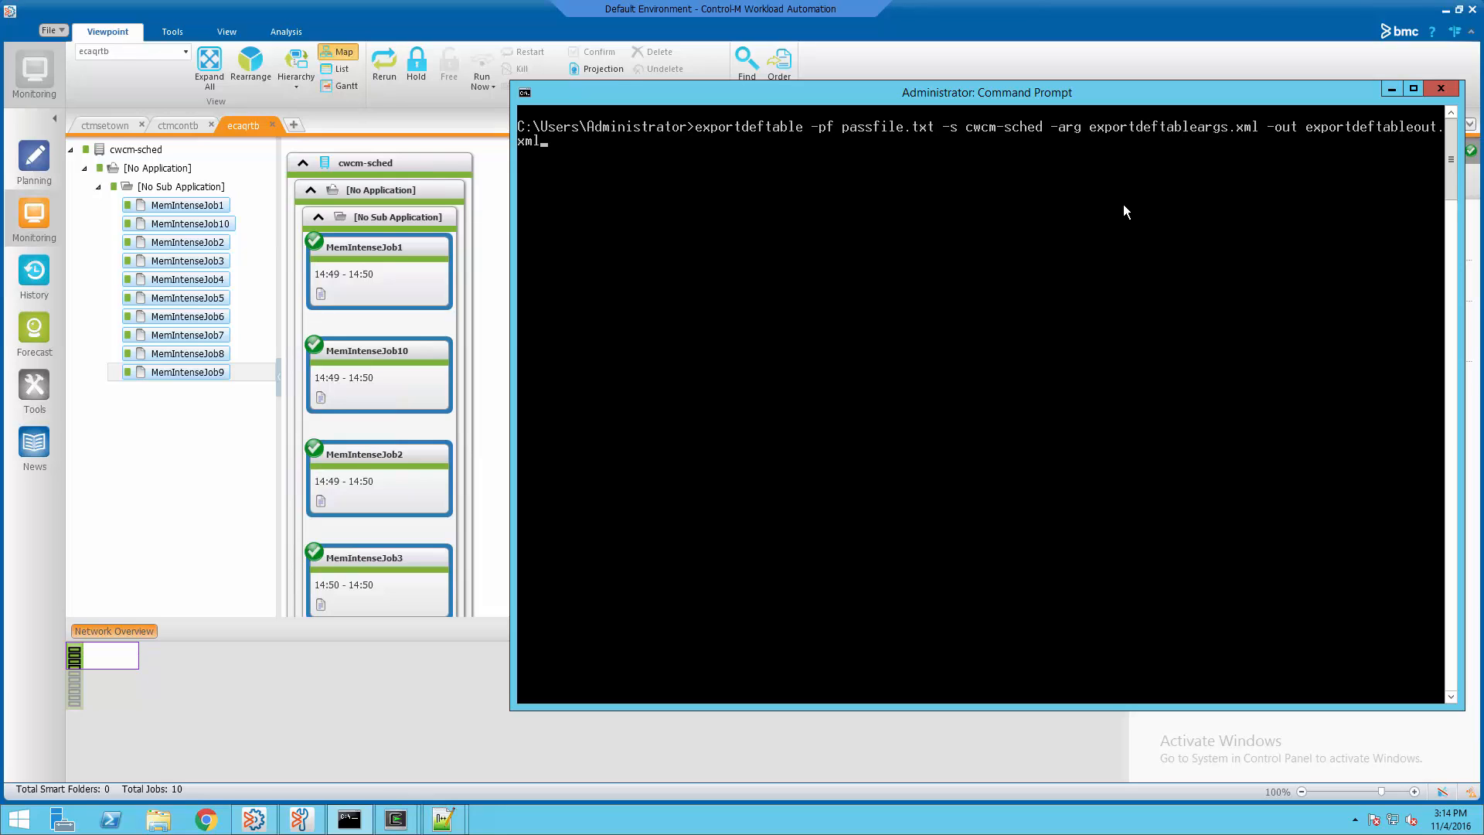
{"action": "key", "text": "Return"}
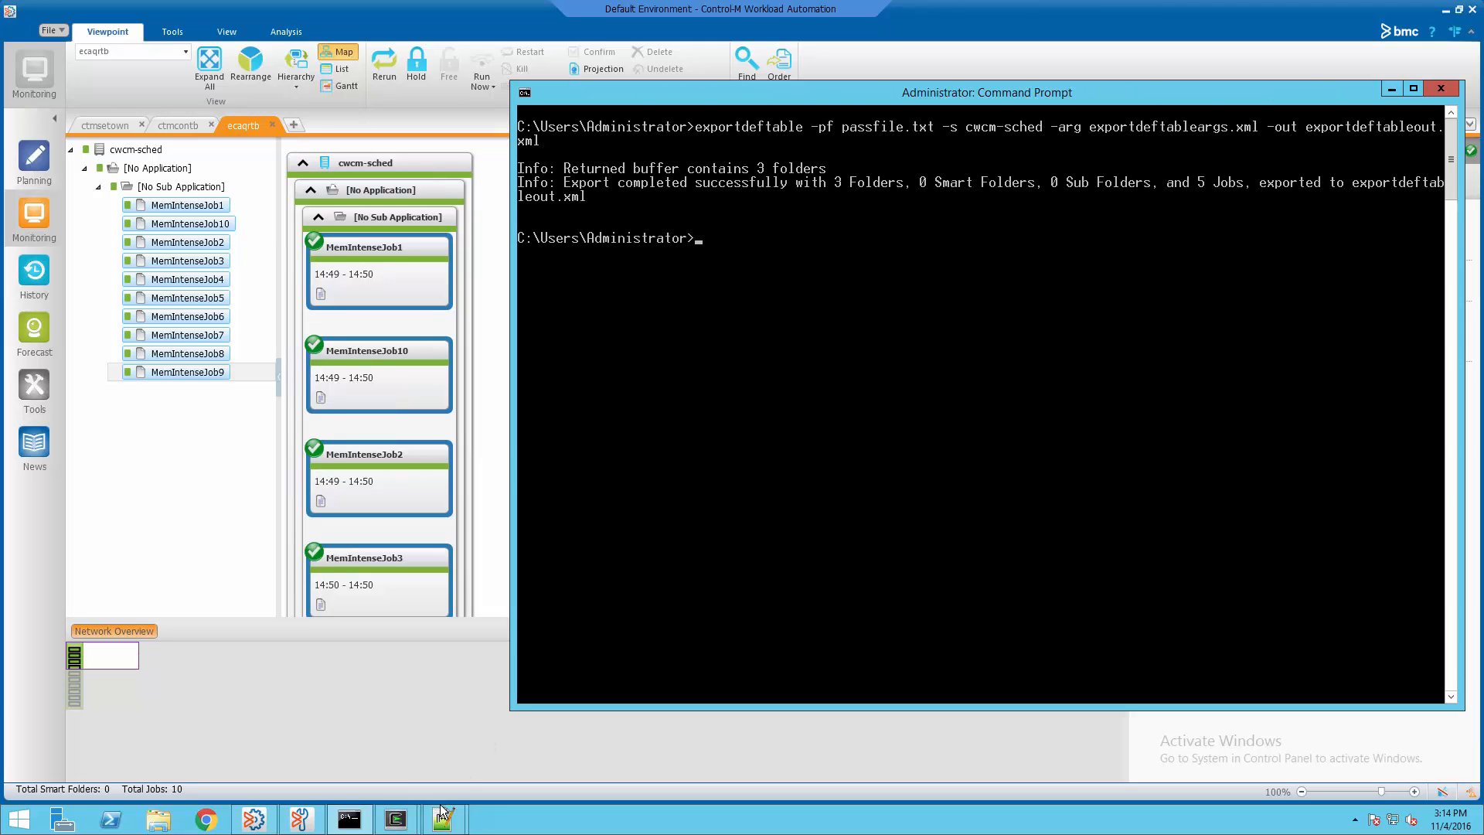
{"action": "mouse_move", "coordinate": [443, 817]}
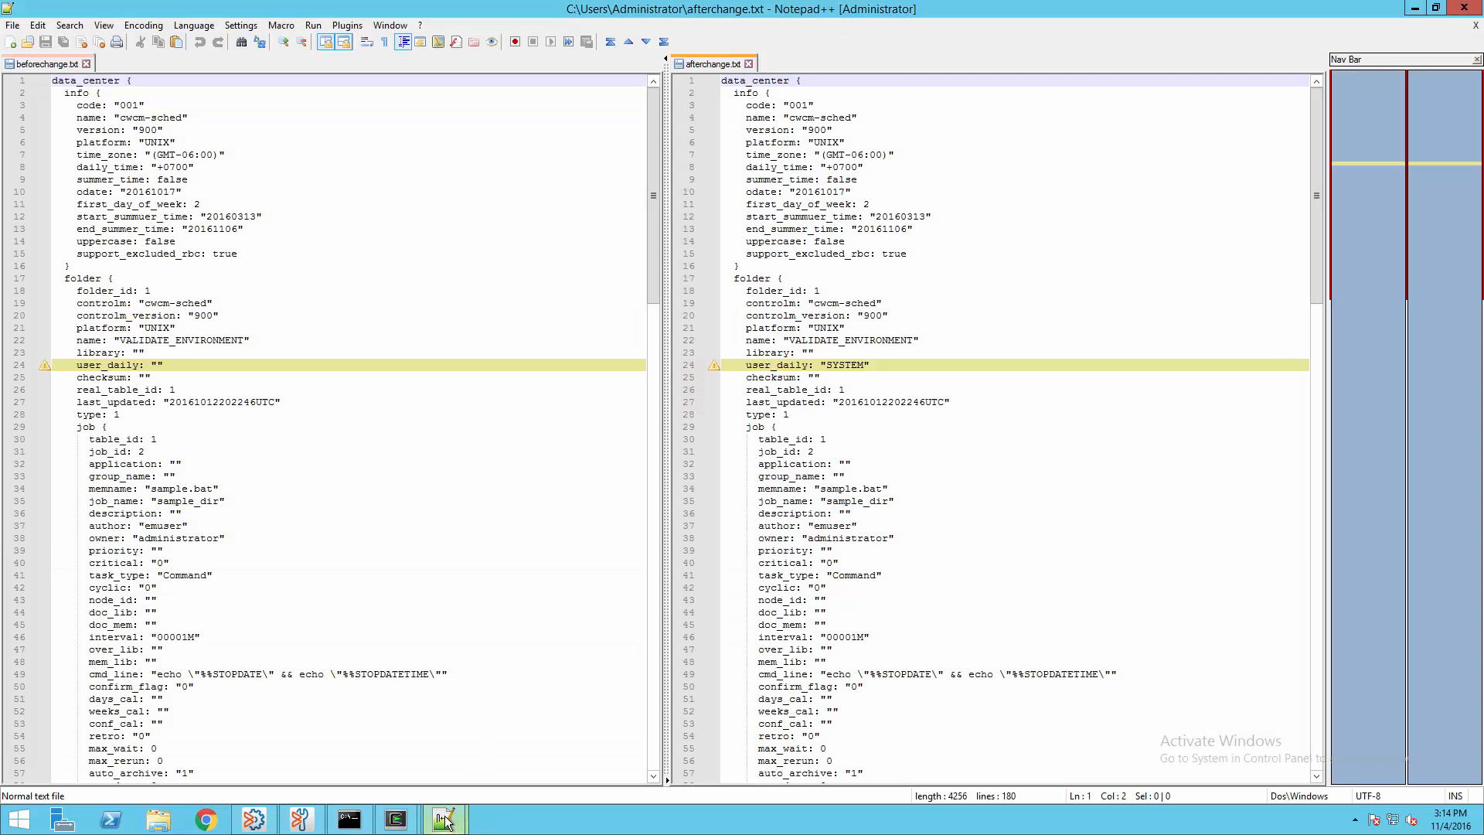
Reload exportdeftableout.xml and review the exportdeftableargs.xml and examplepassfile.txt files
{"action": "left_click", "coordinate": [490, 739]}
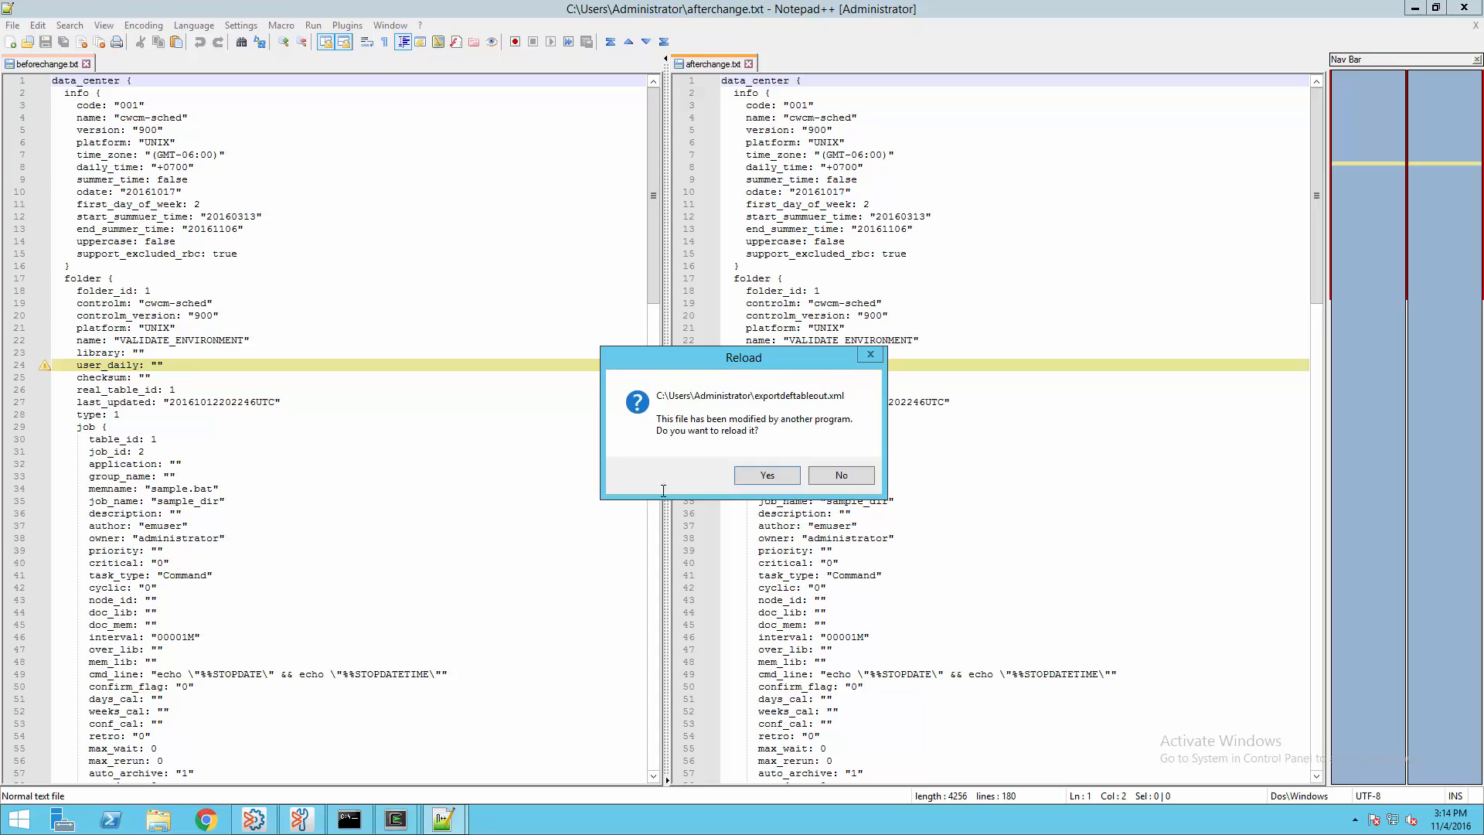
{"action": "left_click", "coordinate": [771, 479]}
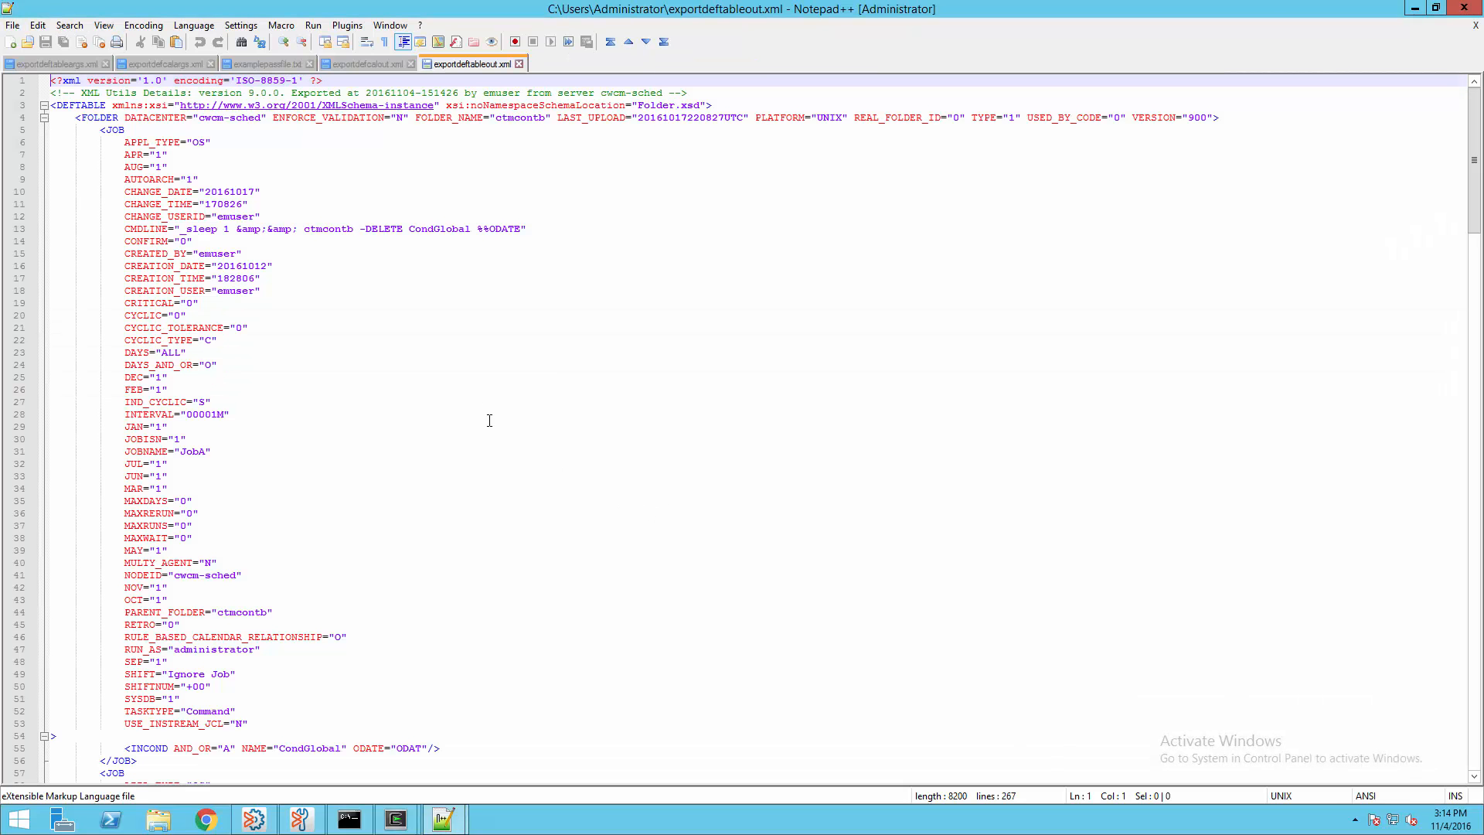
{"action": "left_click", "coordinate": [84, 62]}
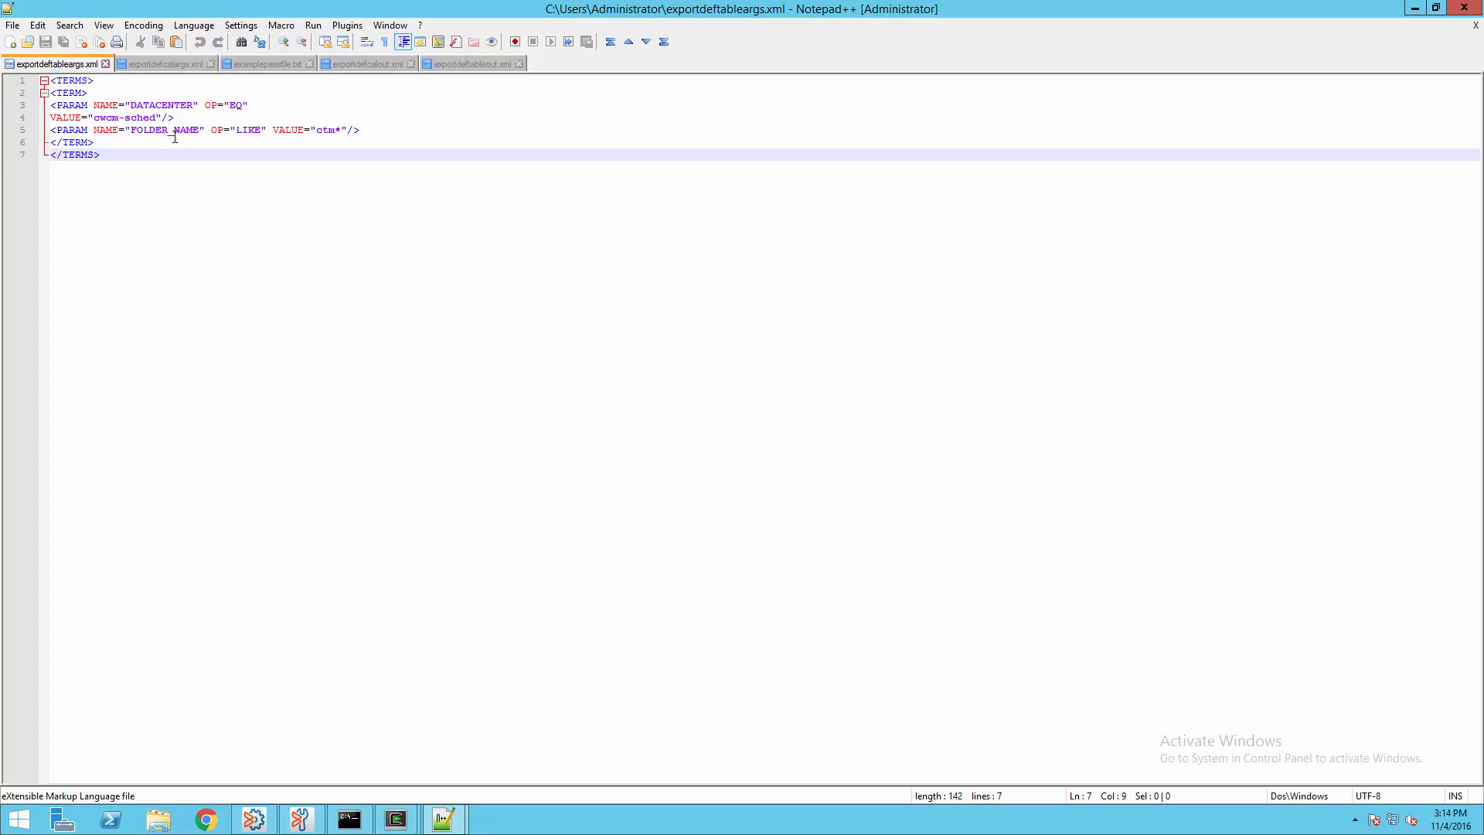
{"action": "left_click", "coordinate": [237, 64]}
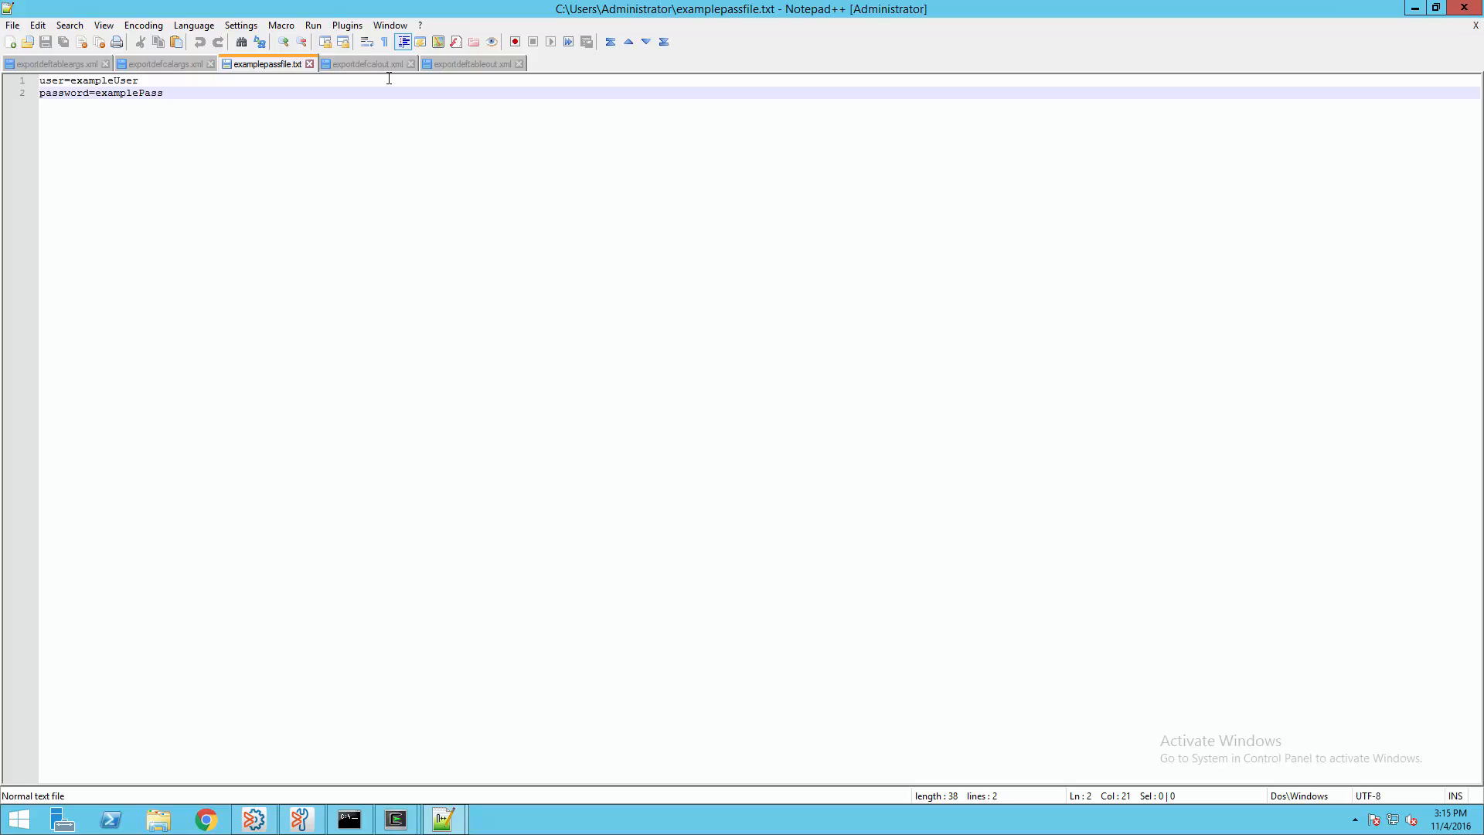
{"action": "left_click", "coordinate": [478, 63]}
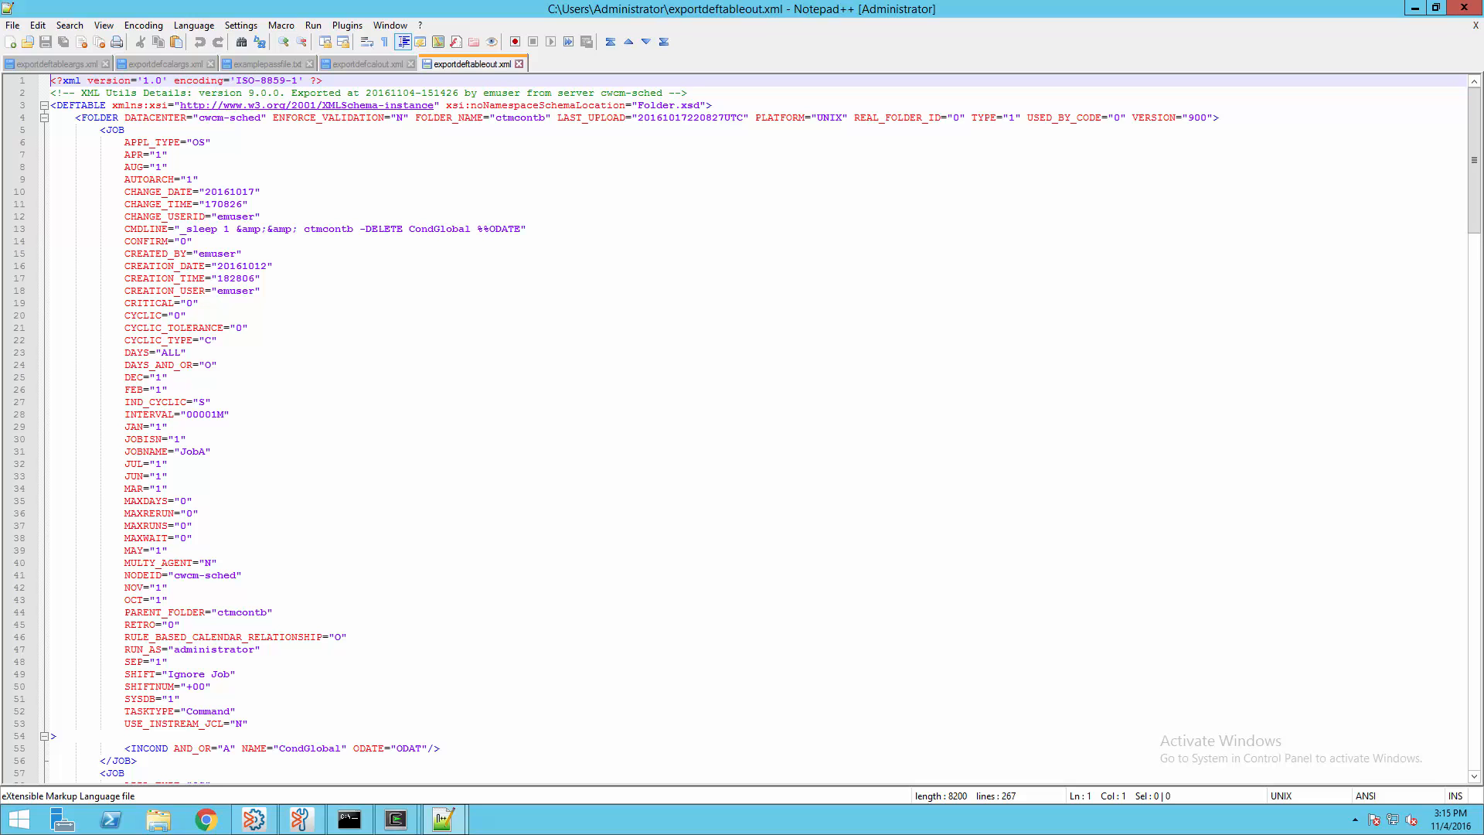
Export the two cwcm-sched calendars to exportdefcalout.xml with exportdefcal
{"action": "left_click", "coordinate": [354, 821]}
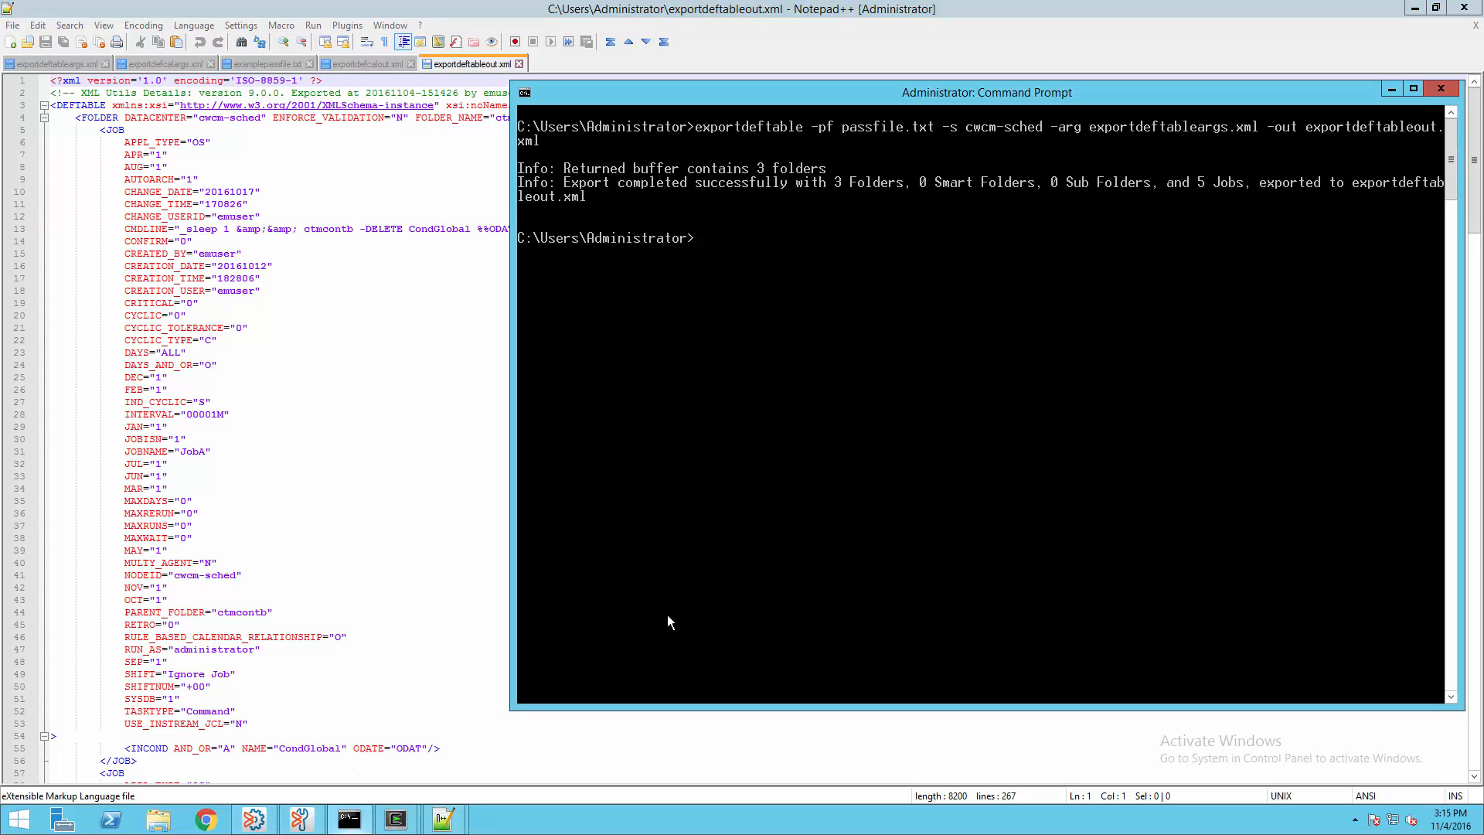
{"action": "right_click", "coordinate": [794, 425]}
{"action": "left_click", "coordinate": [822, 466]}
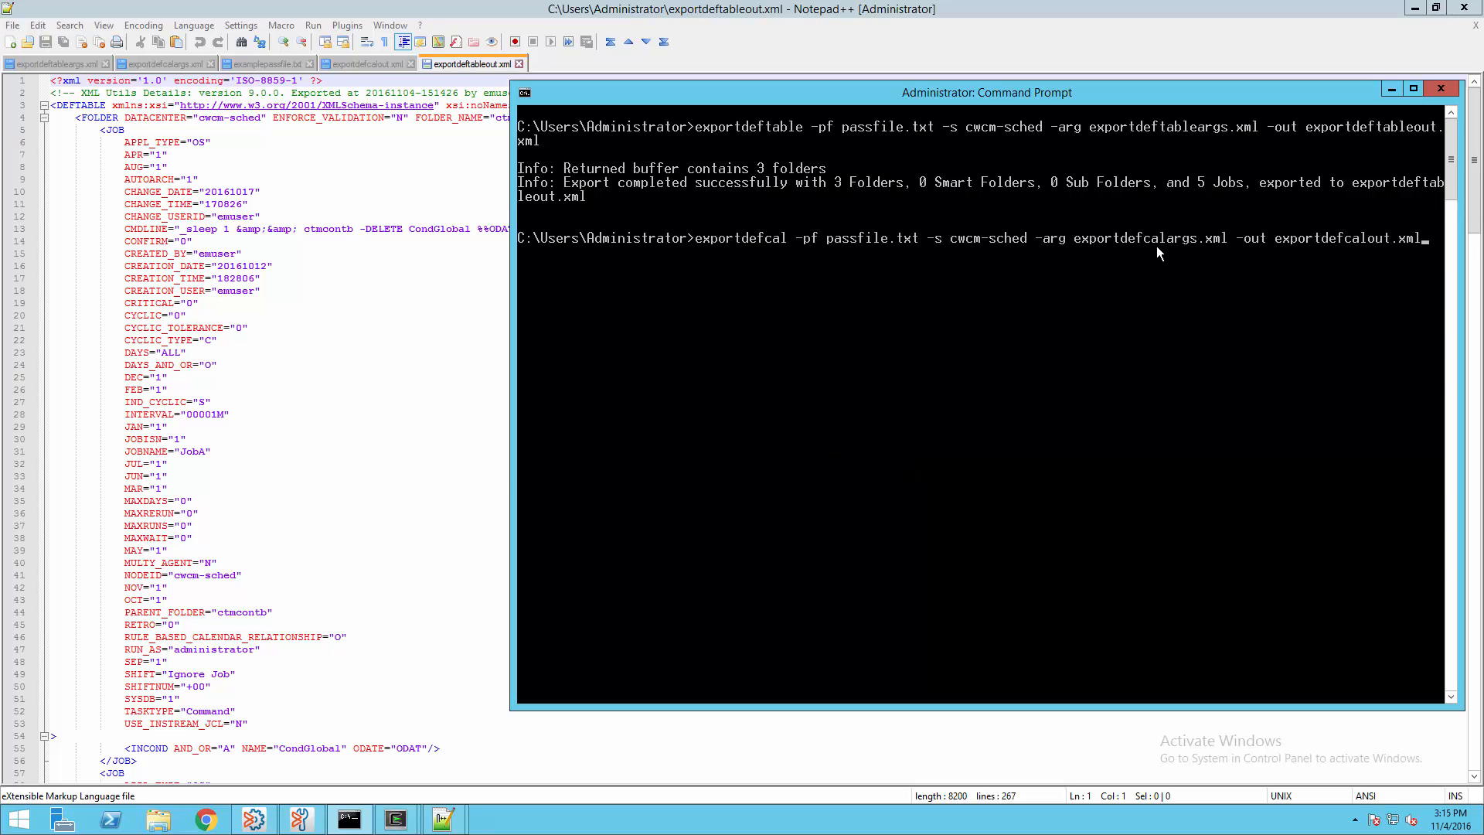
{"action": "key", "text": "Return"}
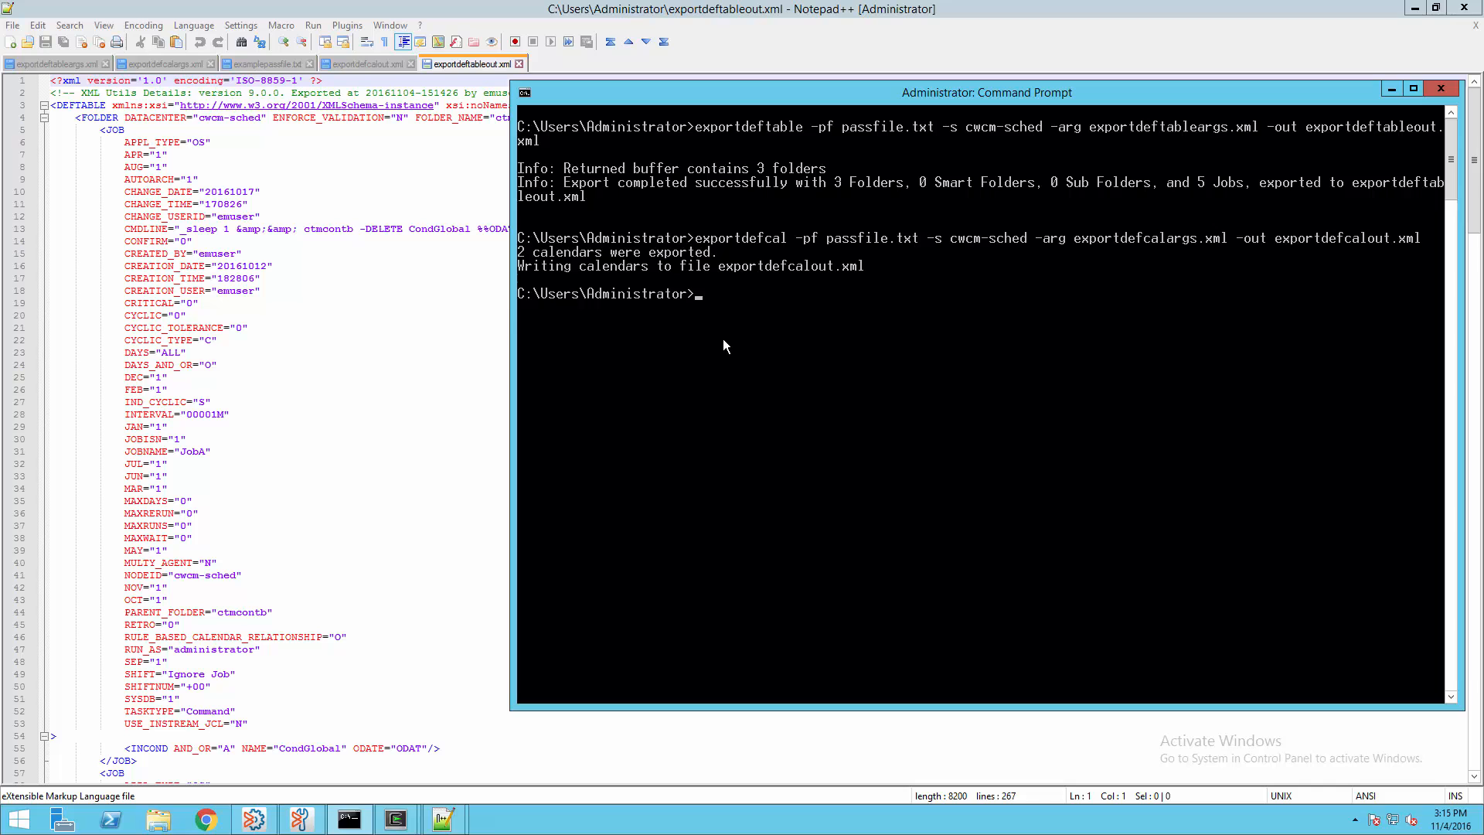
Reload exportdefcalout.xml to show the Company_Holidays and Gov_Holidays calendars
{"action": "left_click", "coordinate": [408, 344]}
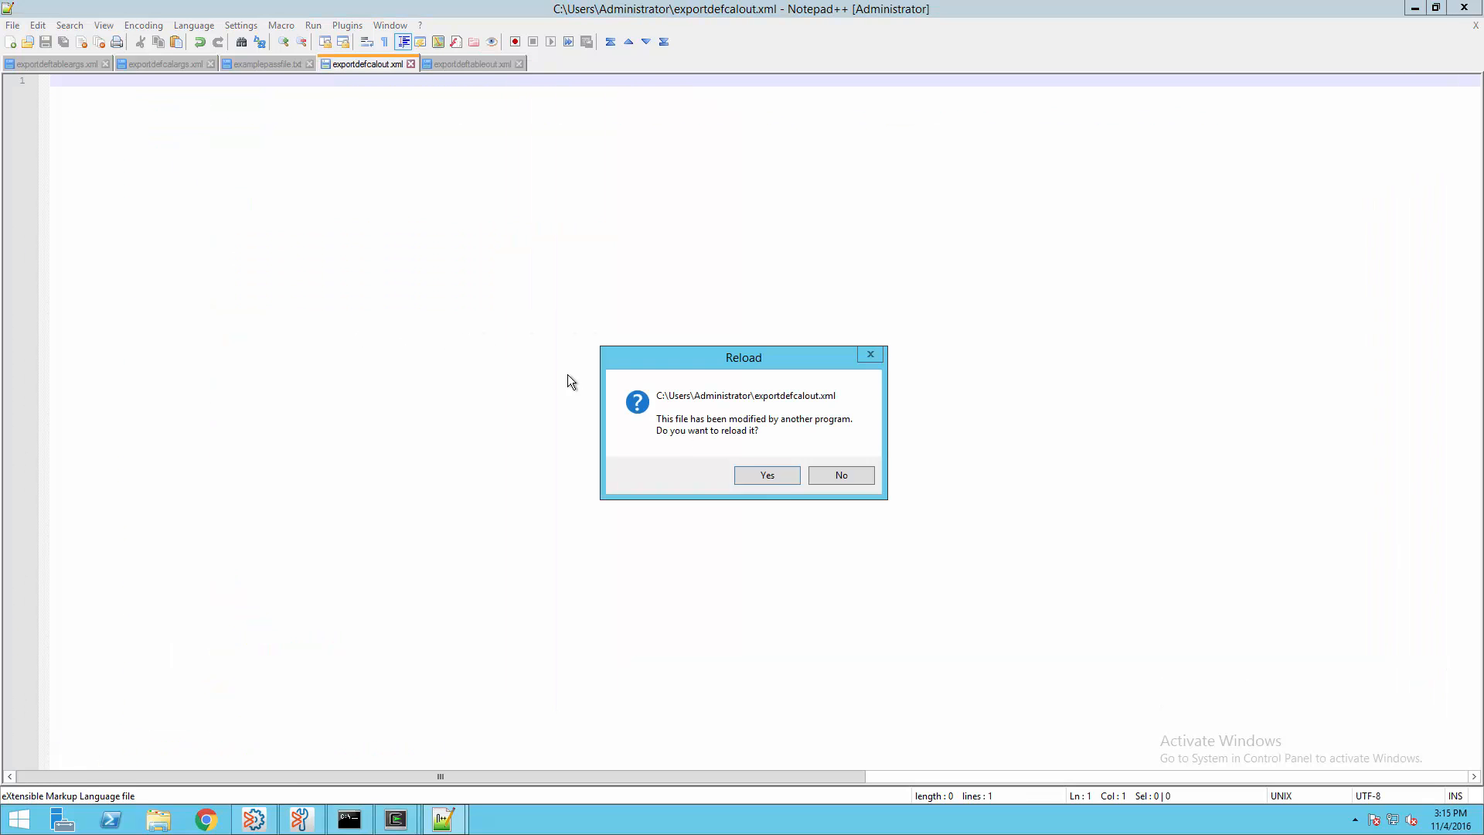
{"action": "left_click", "coordinate": [776, 476]}
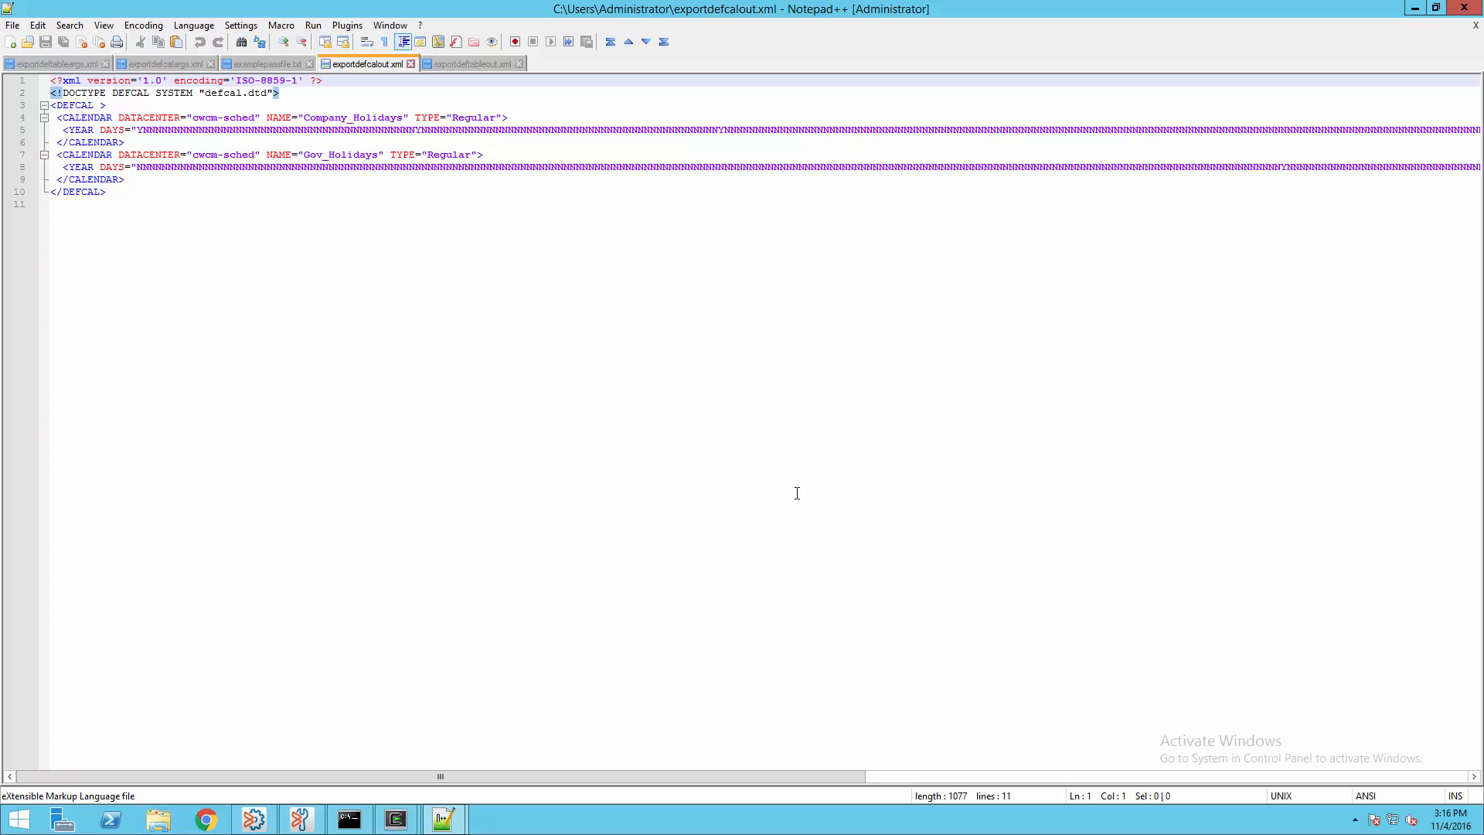
Run sed -i.orig in Cygwin replacing cwcm-sched with cwcm-testing in exportdef*out.xml
{"action": "mouse_move", "coordinate": [405, 787]}
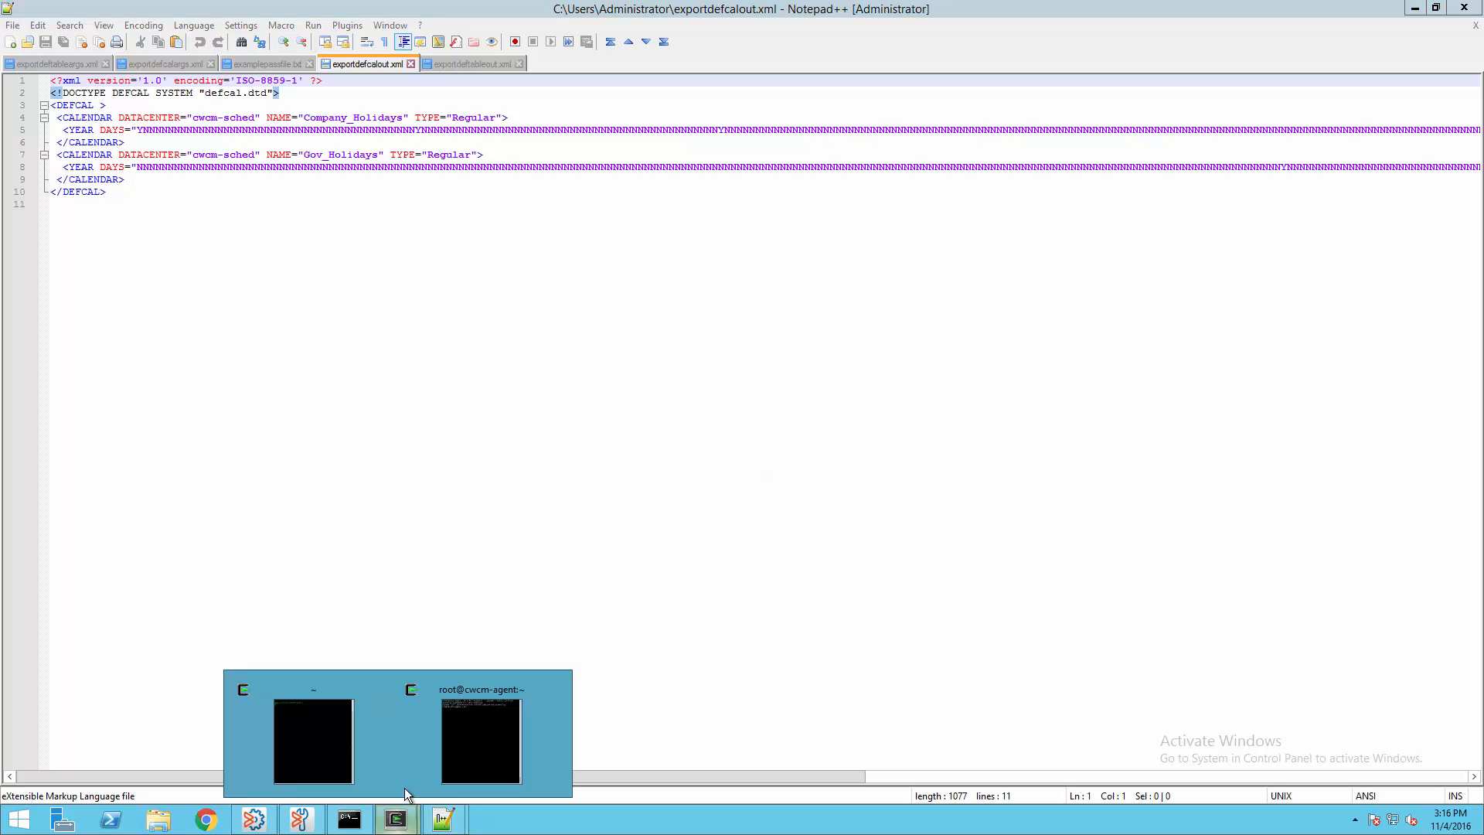
{"action": "left_click", "coordinate": [313, 754]}
{"action": "right_click", "coordinate": [766, 408]}
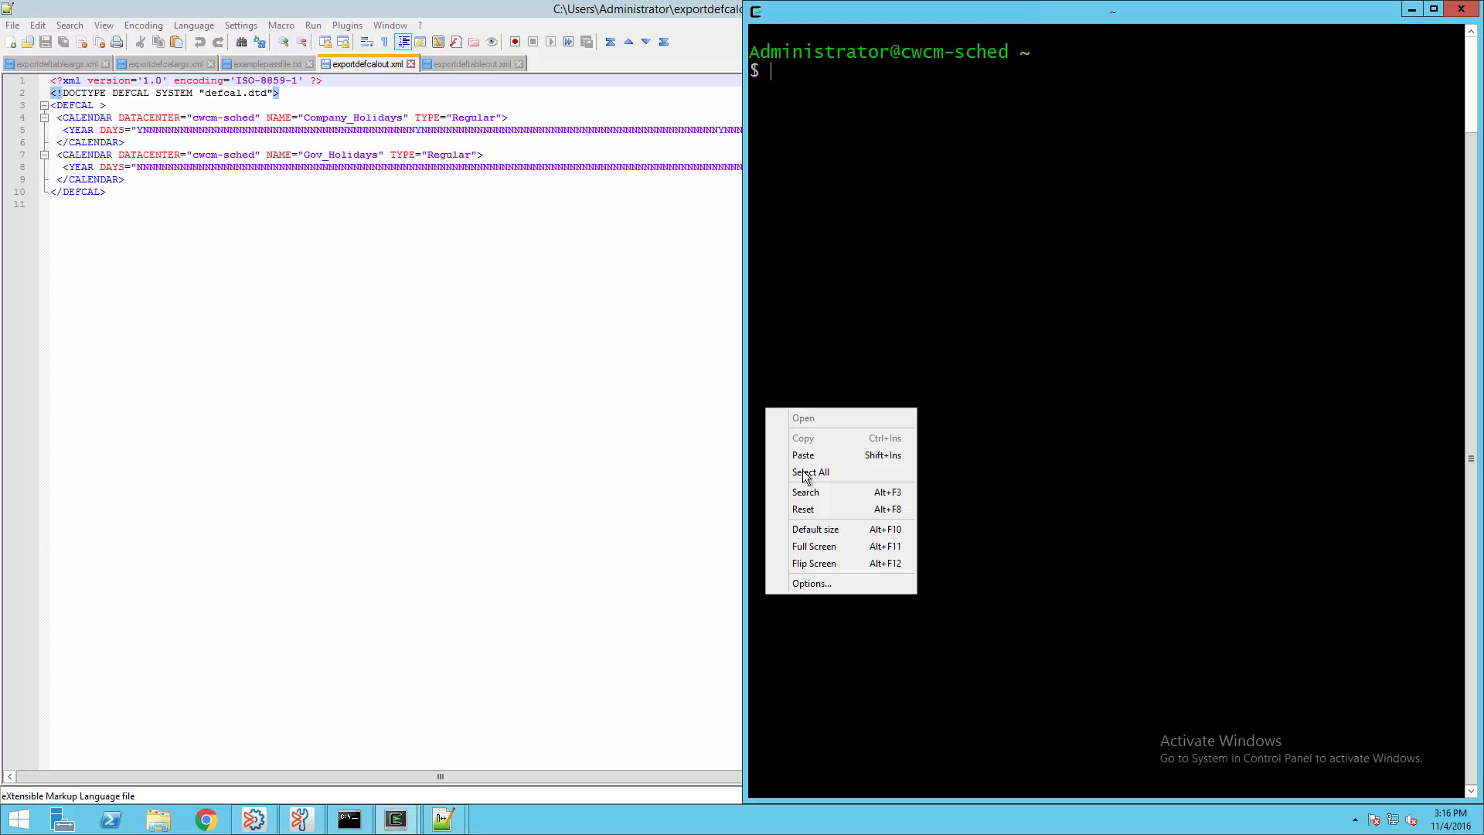
{"action": "left_click", "coordinate": [804, 457]}
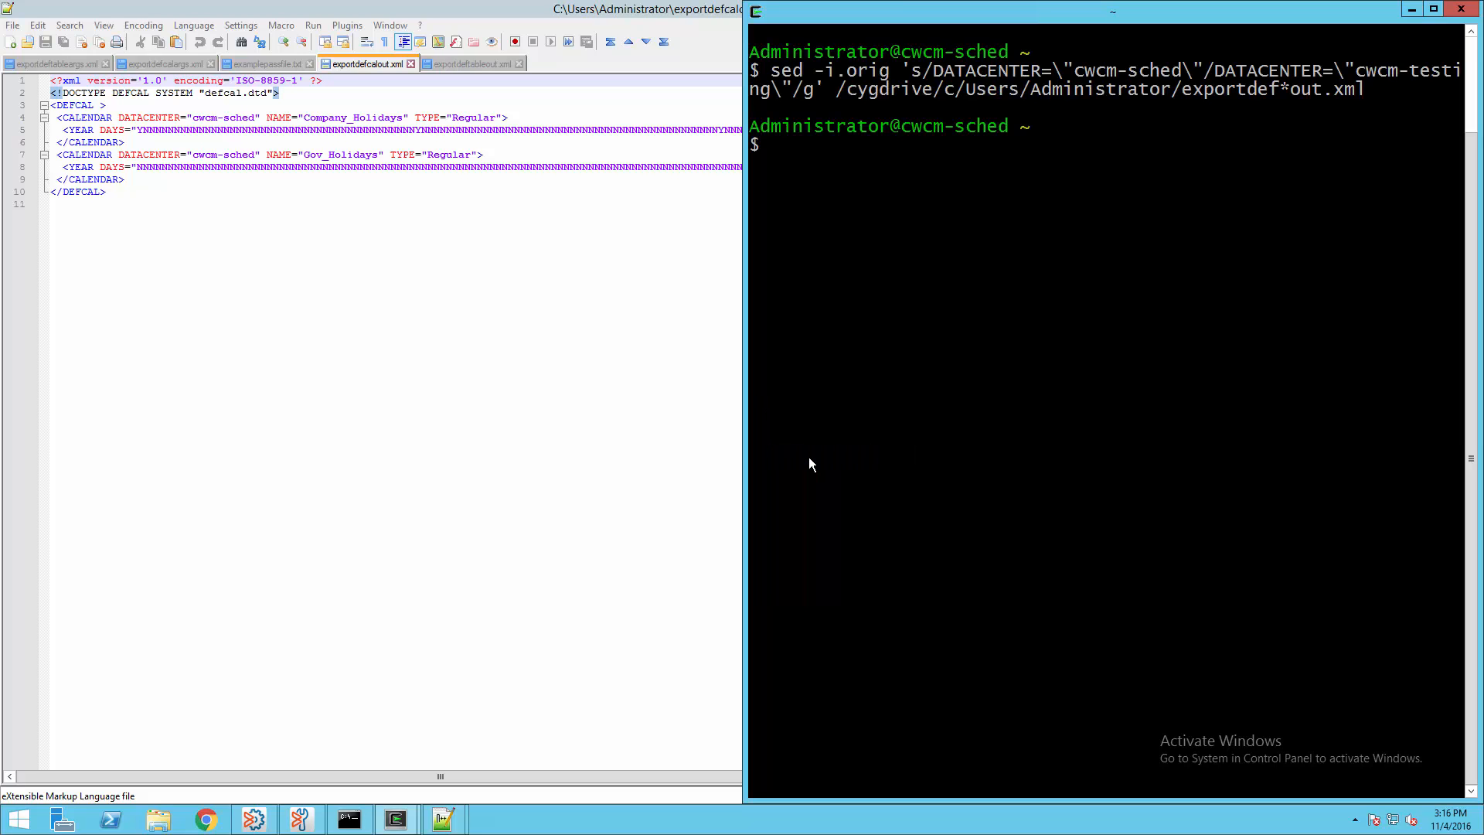
Reload both rewritten XML files in Notepad++ and verify the cwcm-testing data center value
{"action": "left_click", "coordinate": [529, 385]}
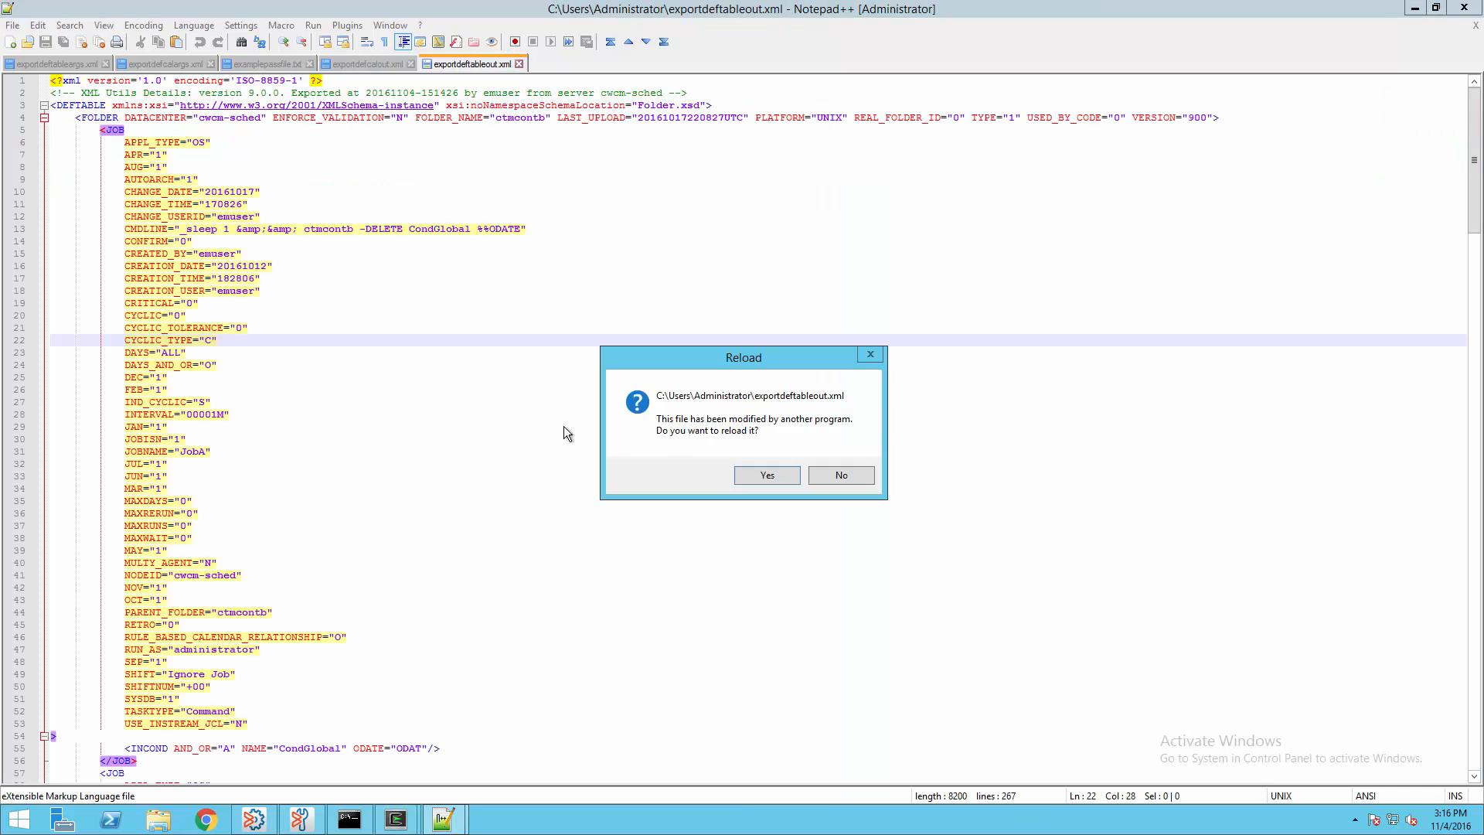
{"action": "left_click", "coordinate": [752, 474]}
{"action": "left_click", "coordinate": [753, 473]}
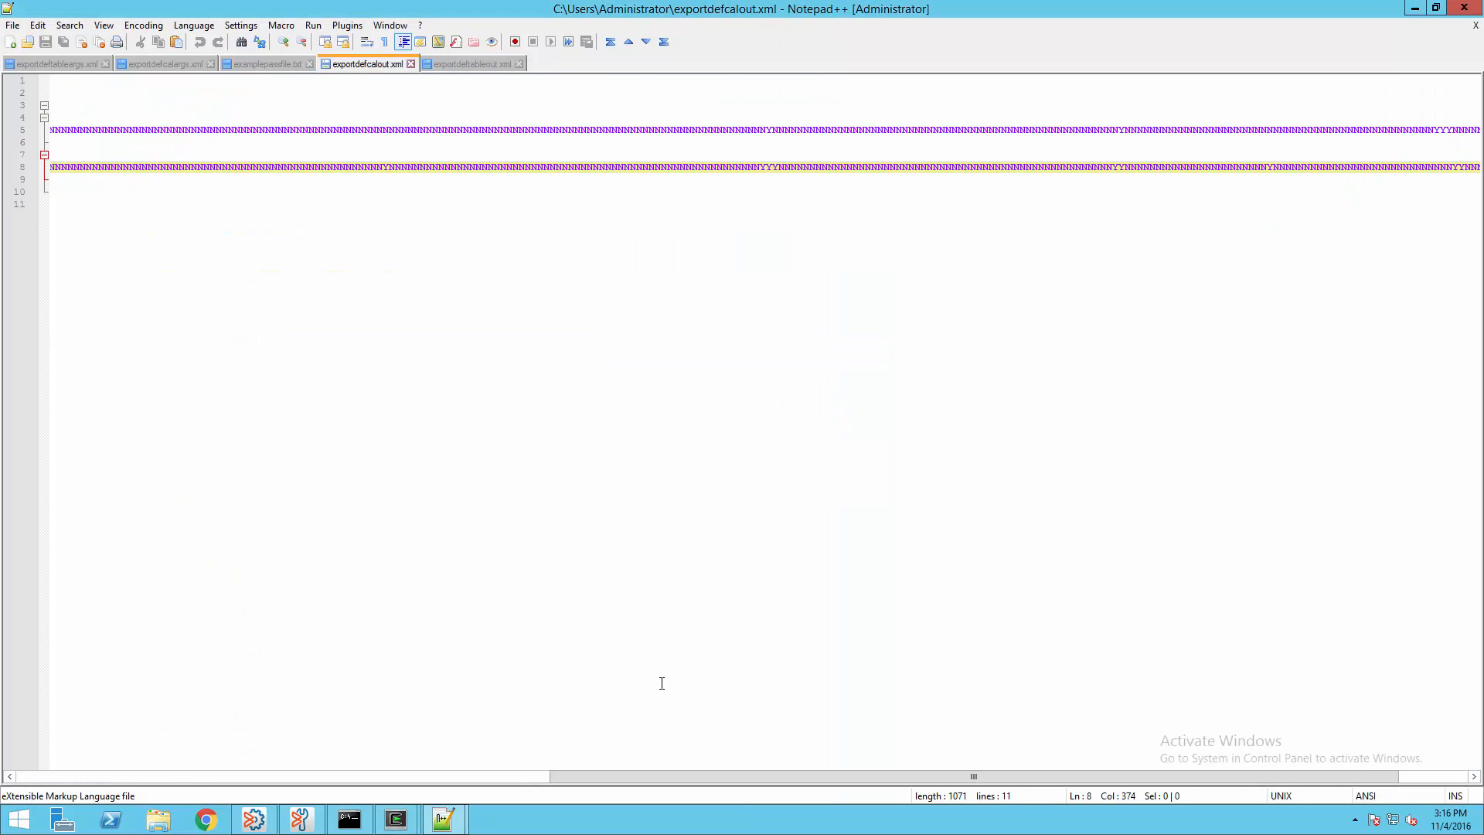
{"action": "left_click_drag", "start_coordinate": [642, 773], "coordinate": [116, 757]}
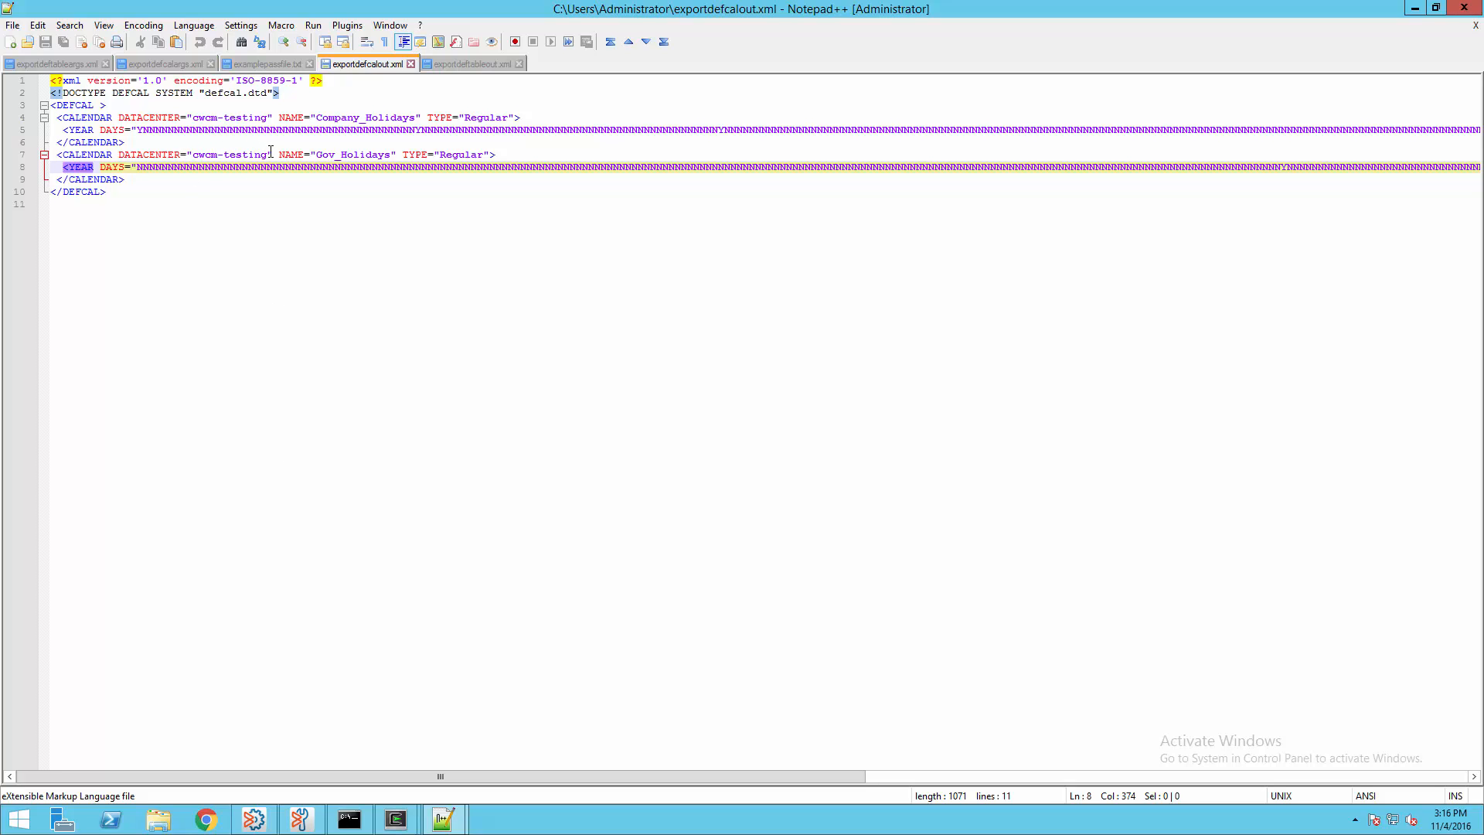
{"action": "left_click_drag", "start_coordinate": [271, 153], "coordinate": [186, 154]}
{"action": "left_click", "coordinate": [452, 63]}
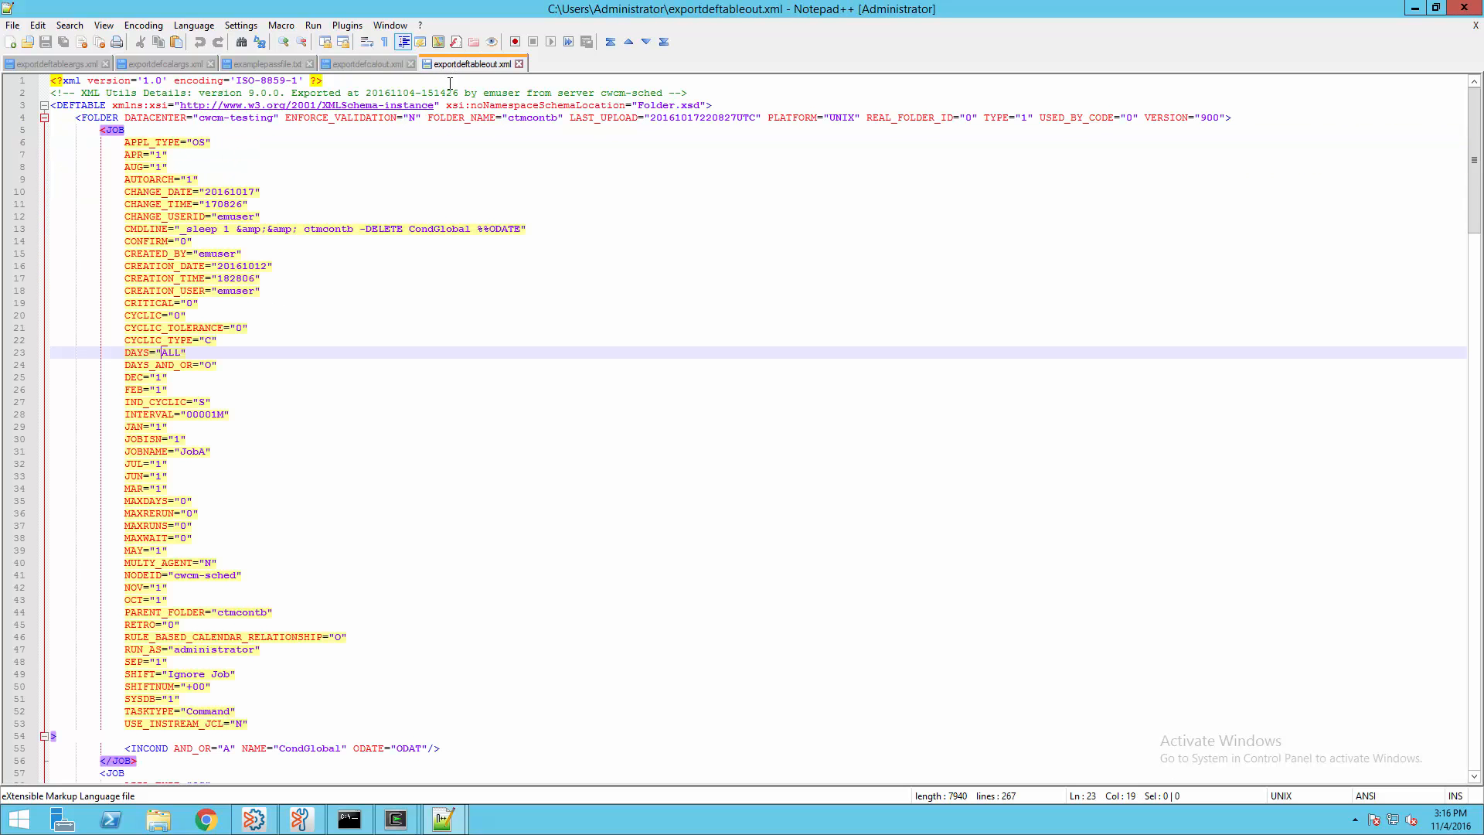
{"action": "left_click_drag", "start_coordinate": [195, 117], "coordinate": [287, 118]}
{"action": "left_click", "coordinate": [349, 146]}
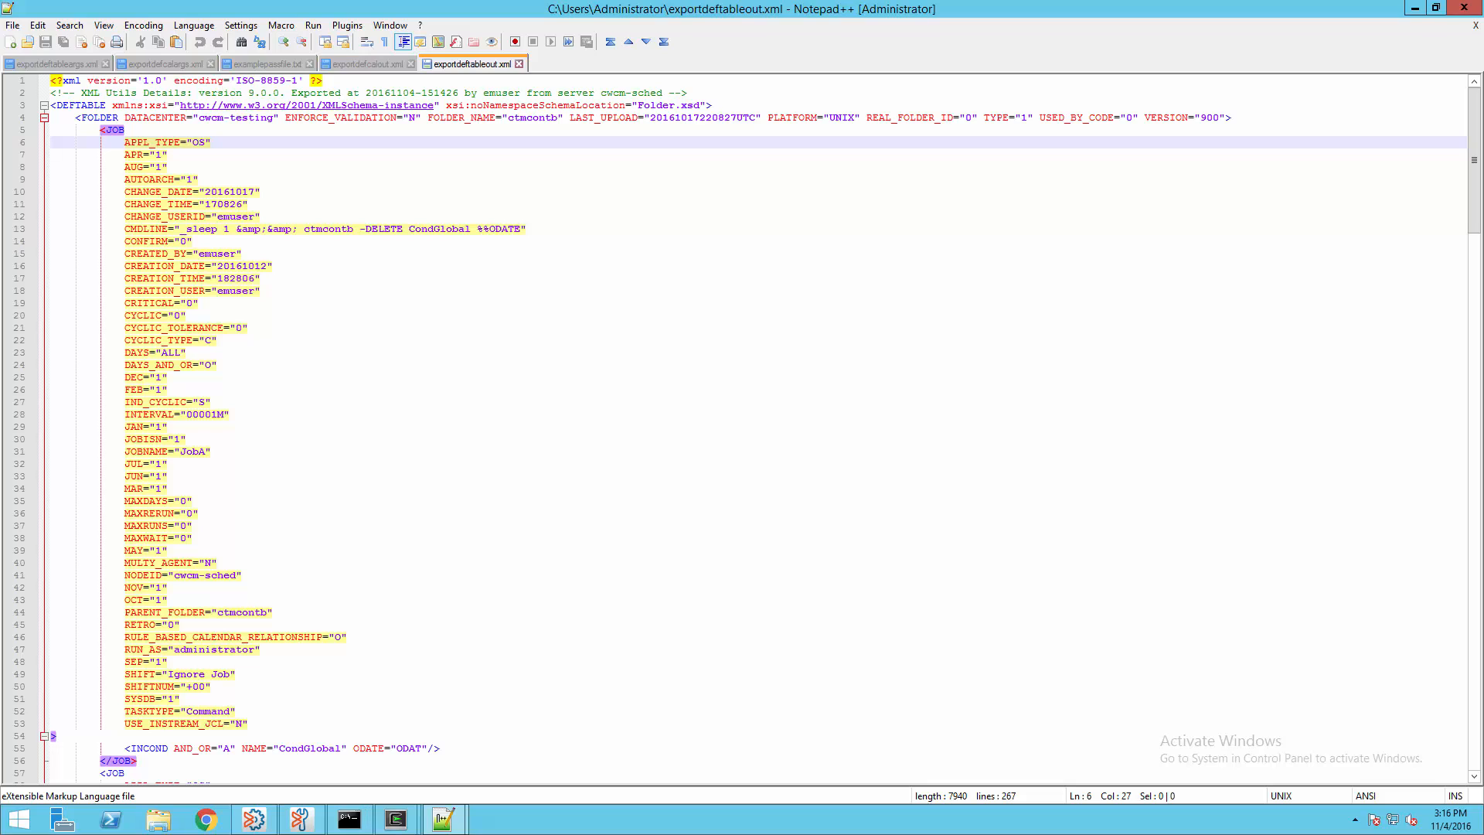
{"action": "left_click", "coordinate": [349, 820]}
Import the two calendars from exportdefcalout.xml with defcal
{"action": "right_click", "coordinate": [742, 444]}
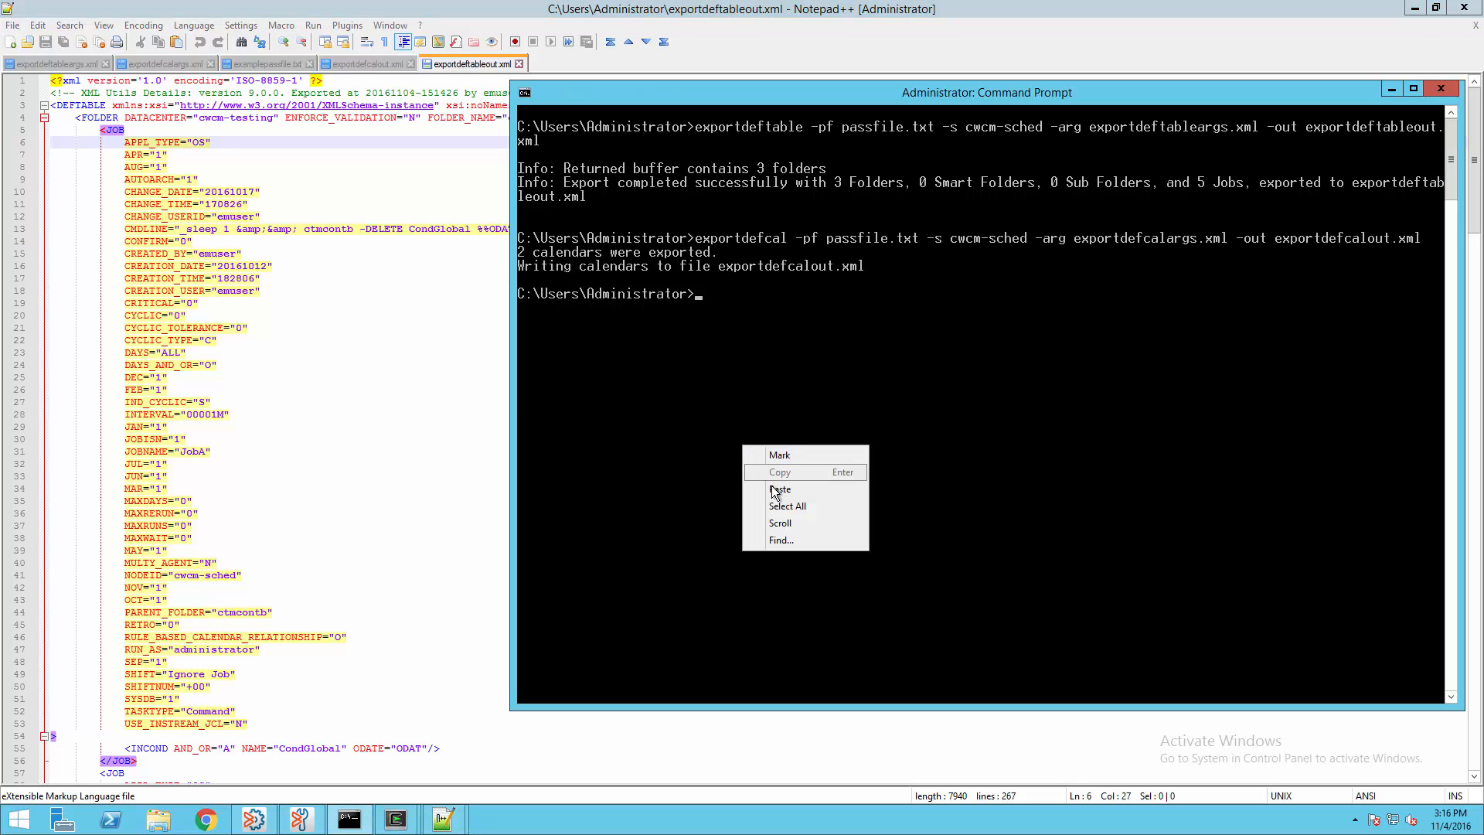
{"action": "left_click", "coordinate": [777, 489]}
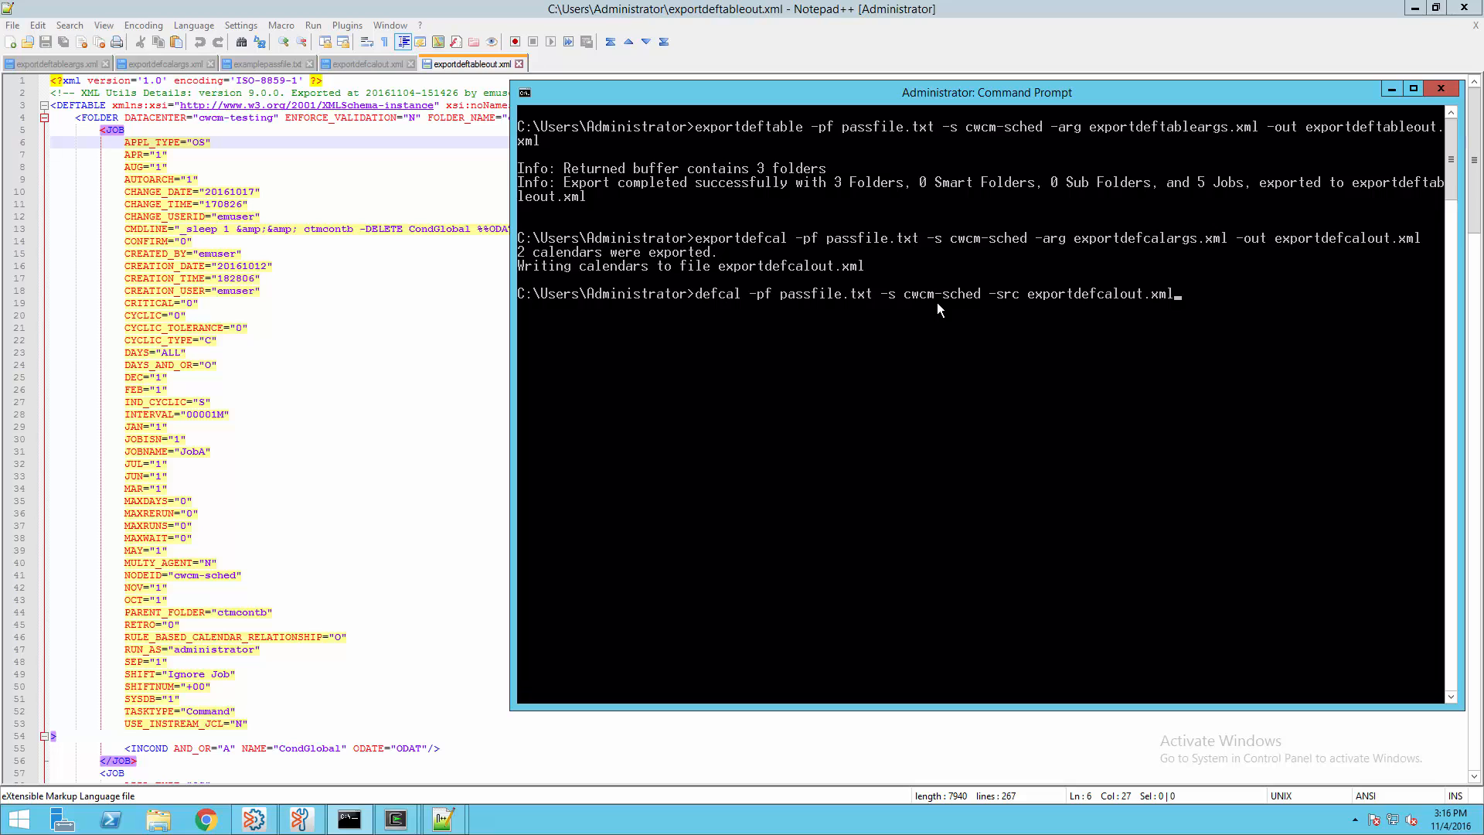
{"action": "key", "text": "Return"}
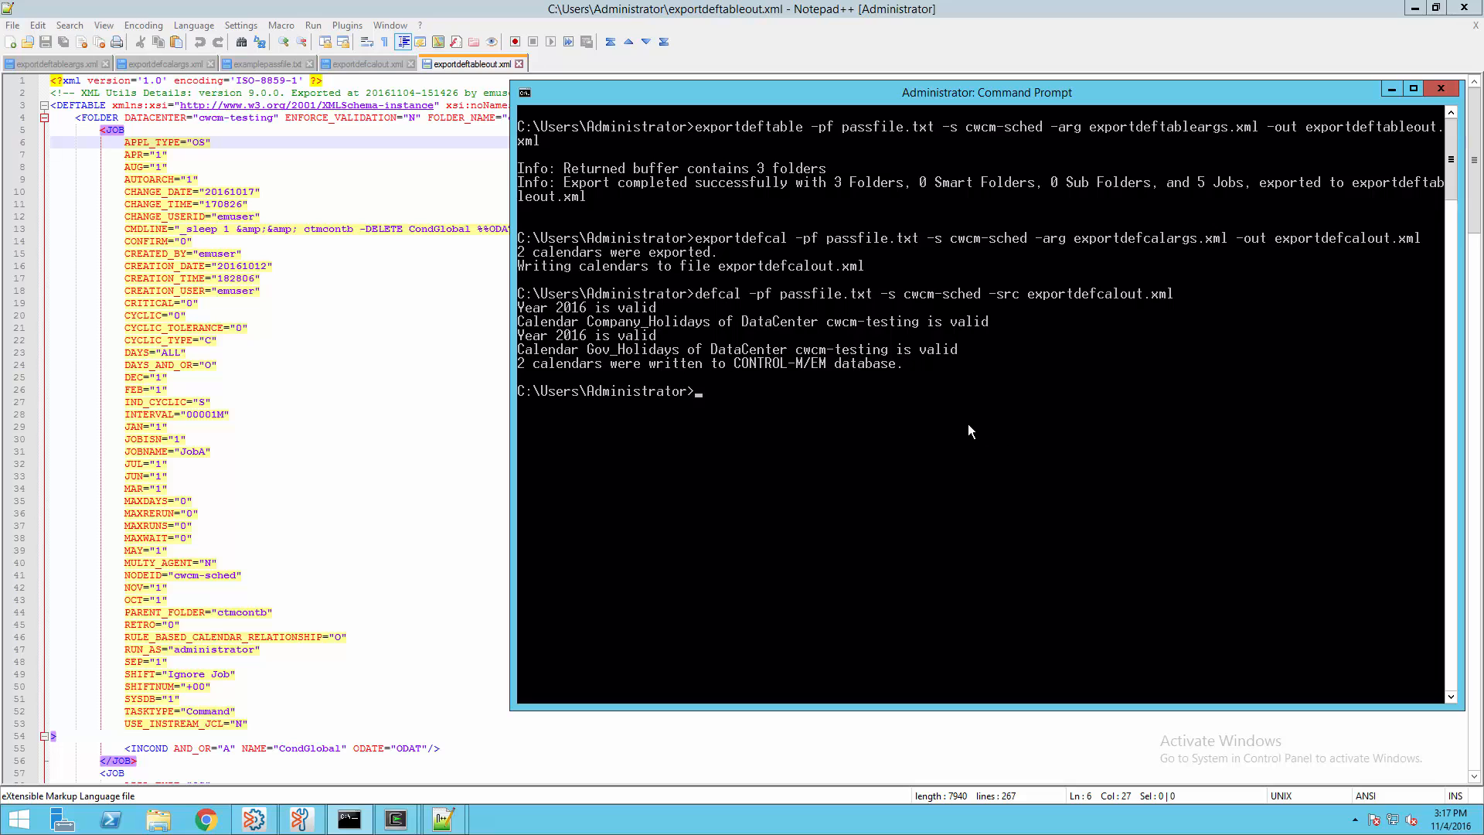
Import the three folders and 5 jobs from exportdeftableout.xml with deftable
{"action": "right_click", "coordinate": [892, 423]}
{"action": "left_click", "coordinate": [937, 468]}
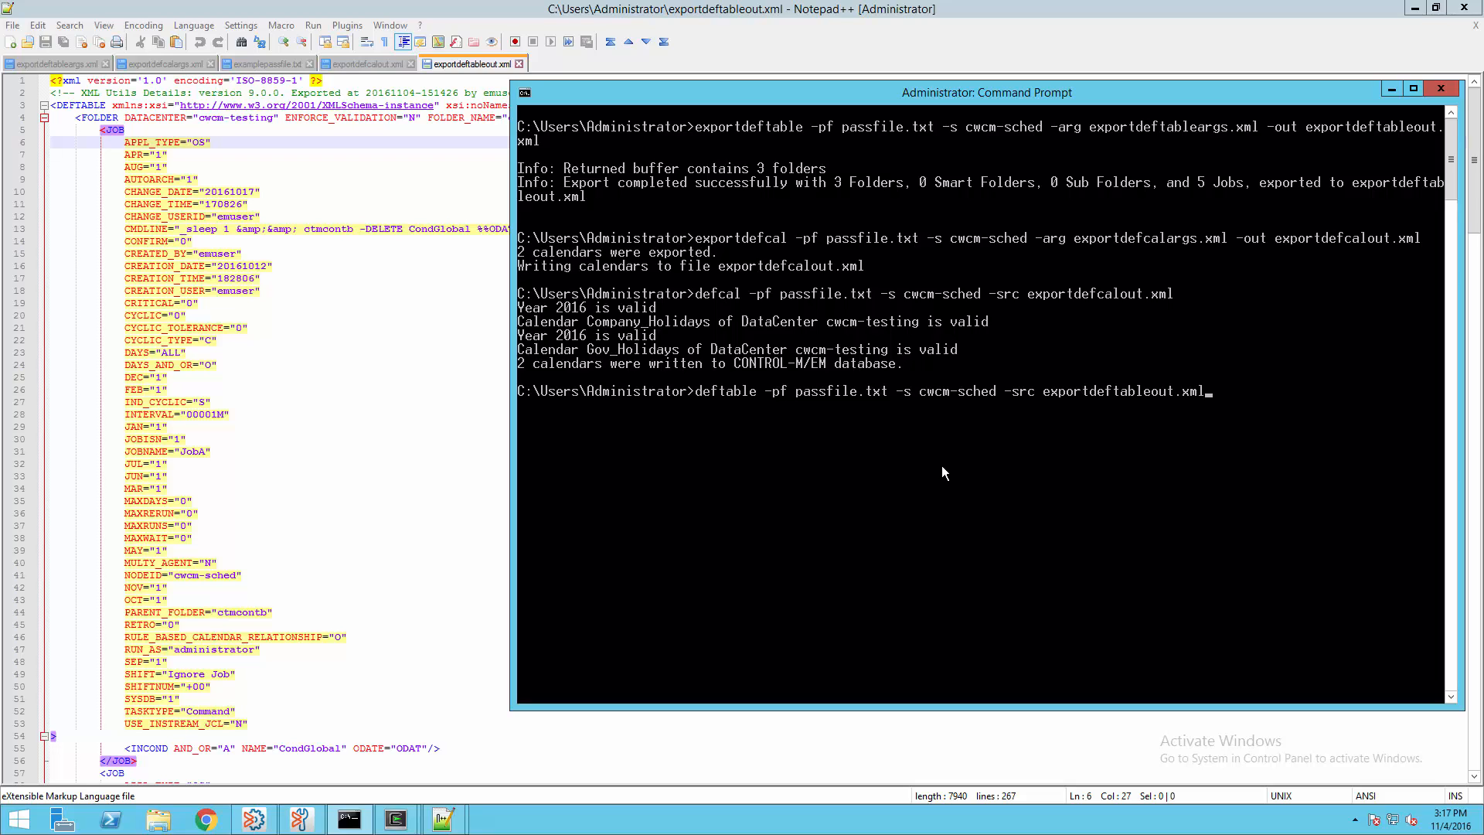
{"action": "key", "text": "Return"}
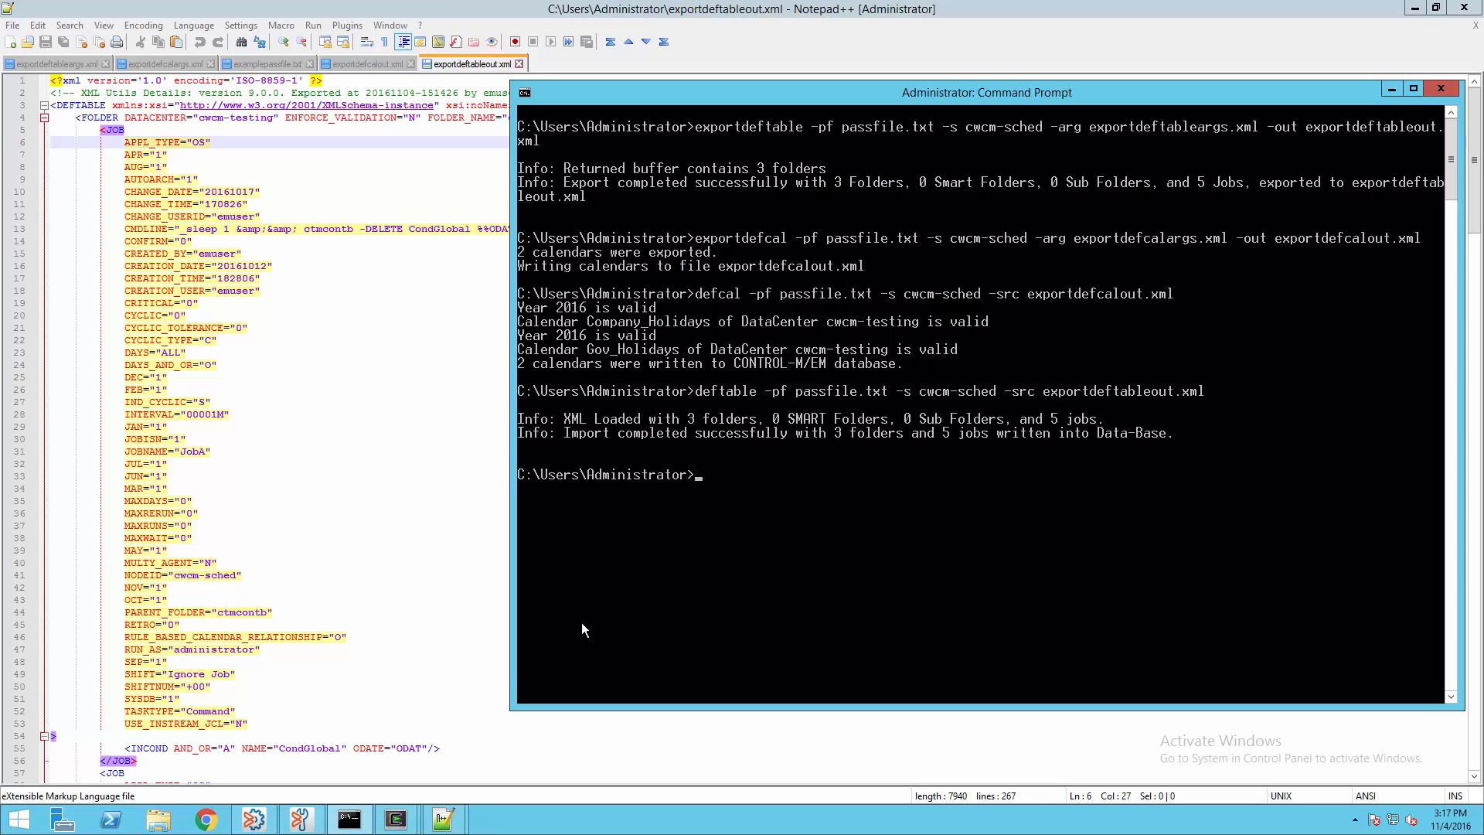
{"action": "left_click", "coordinate": [266, 819]}
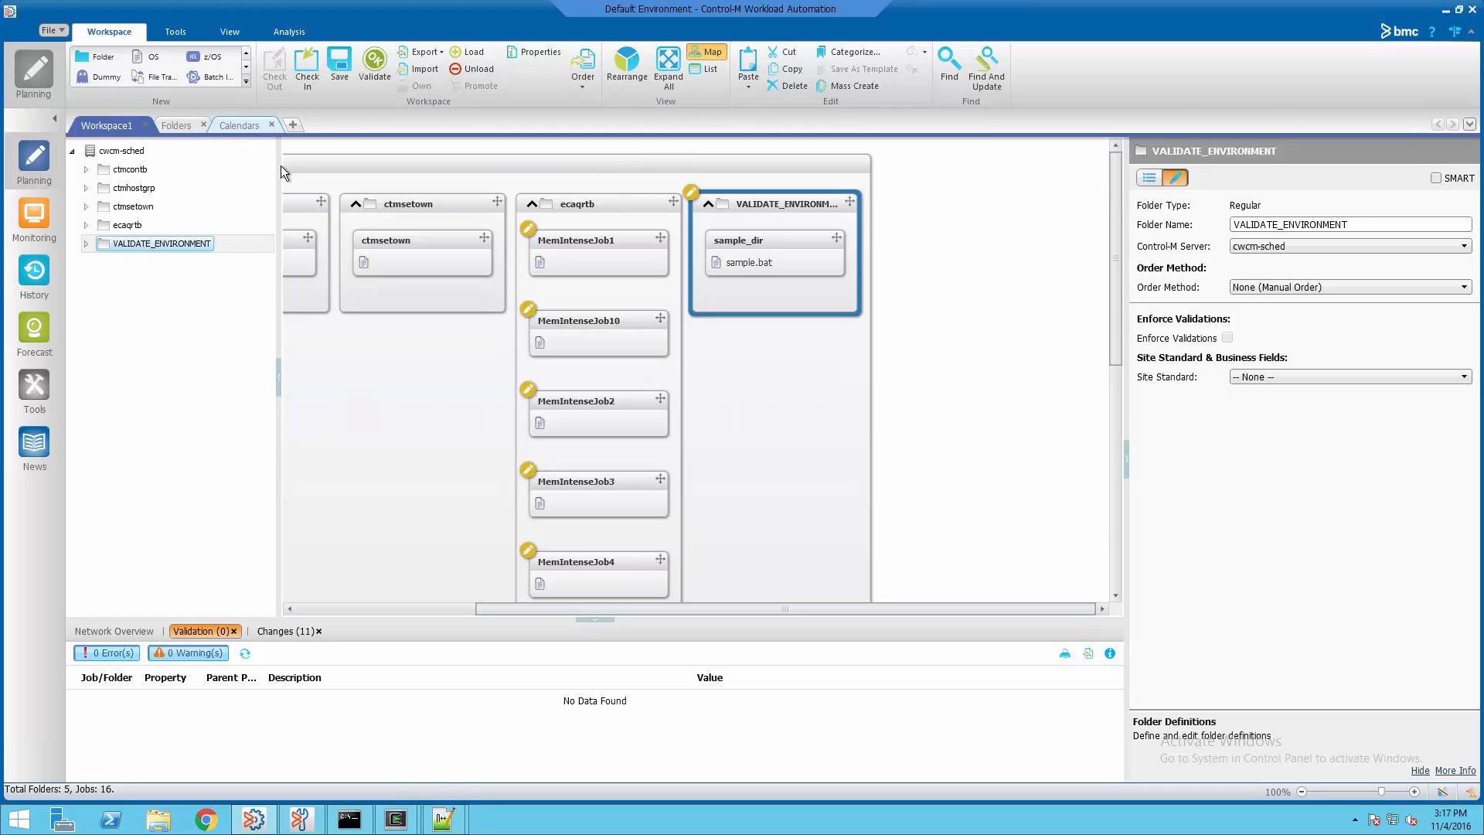
Refresh the Calendars and Folders lists to show the imported cwcm-testing calendars and folders
{"action": "left_click", "coordinate": [241, 126]}
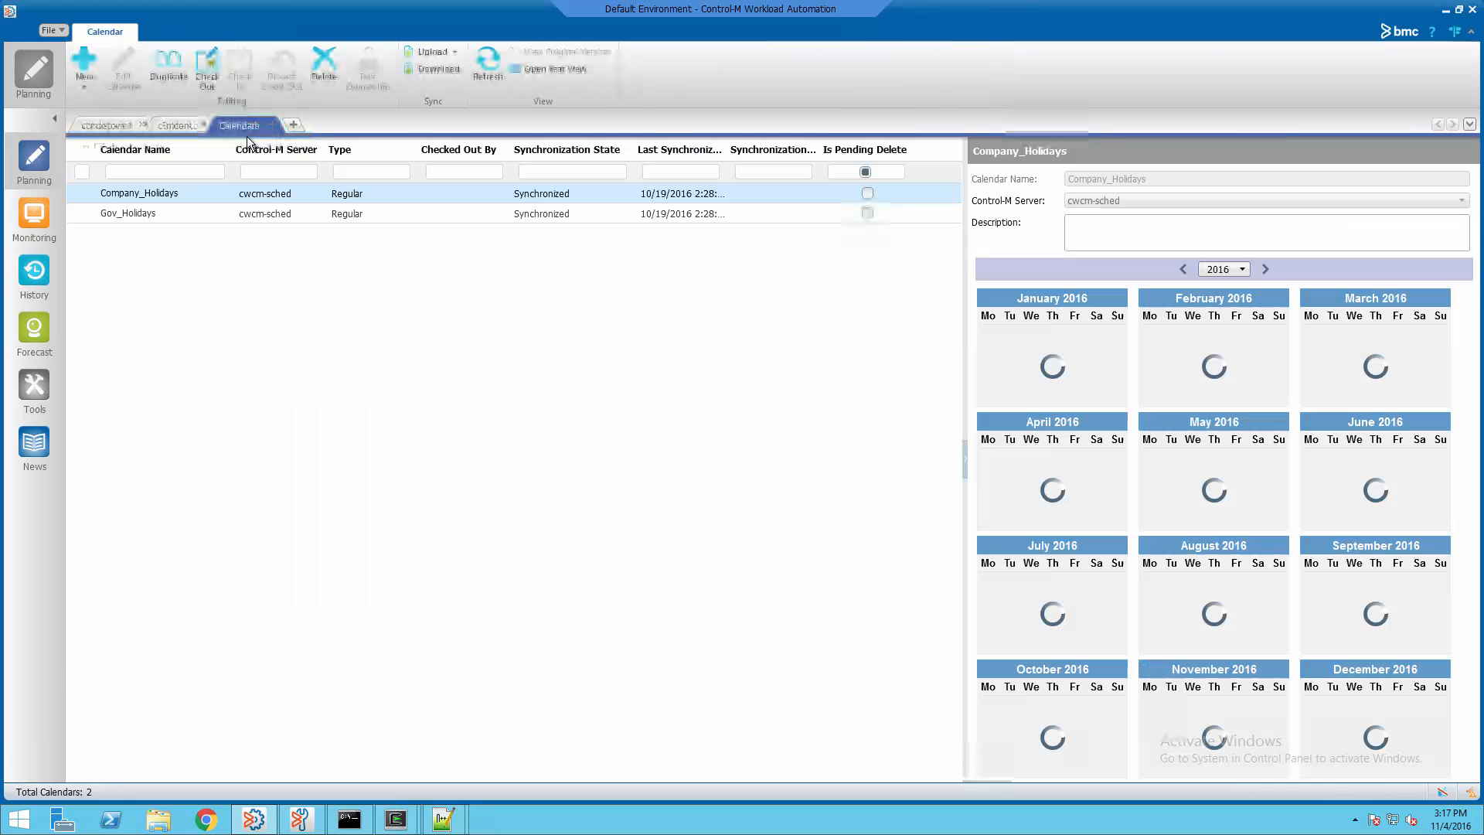
{"action": "left_click", "coordinate": [490, 65]}
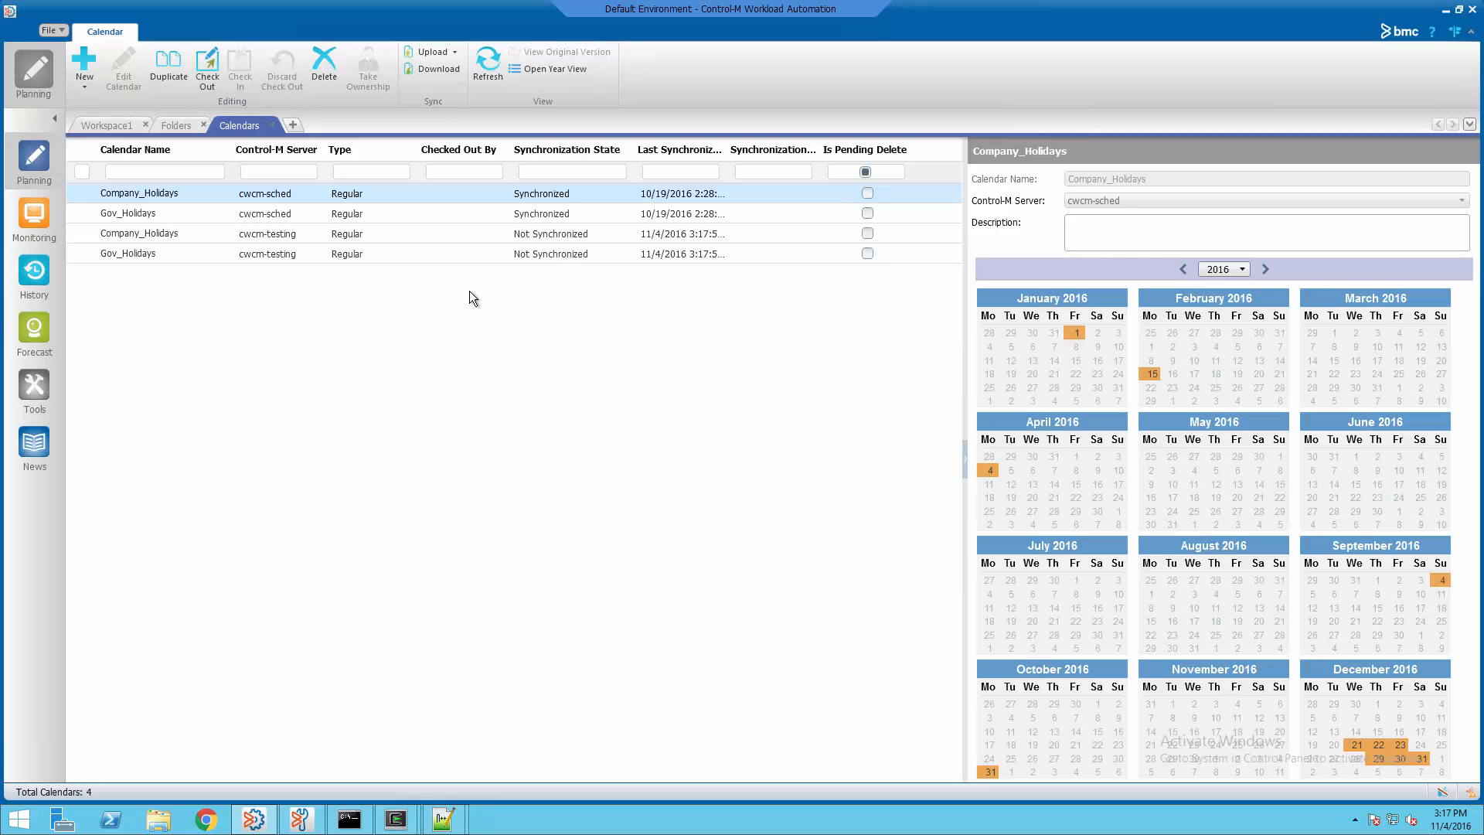
{"action": "left_click", "coordinate": [178, 125]}
{"action": "left_click", "coordinate": [126, 52]}
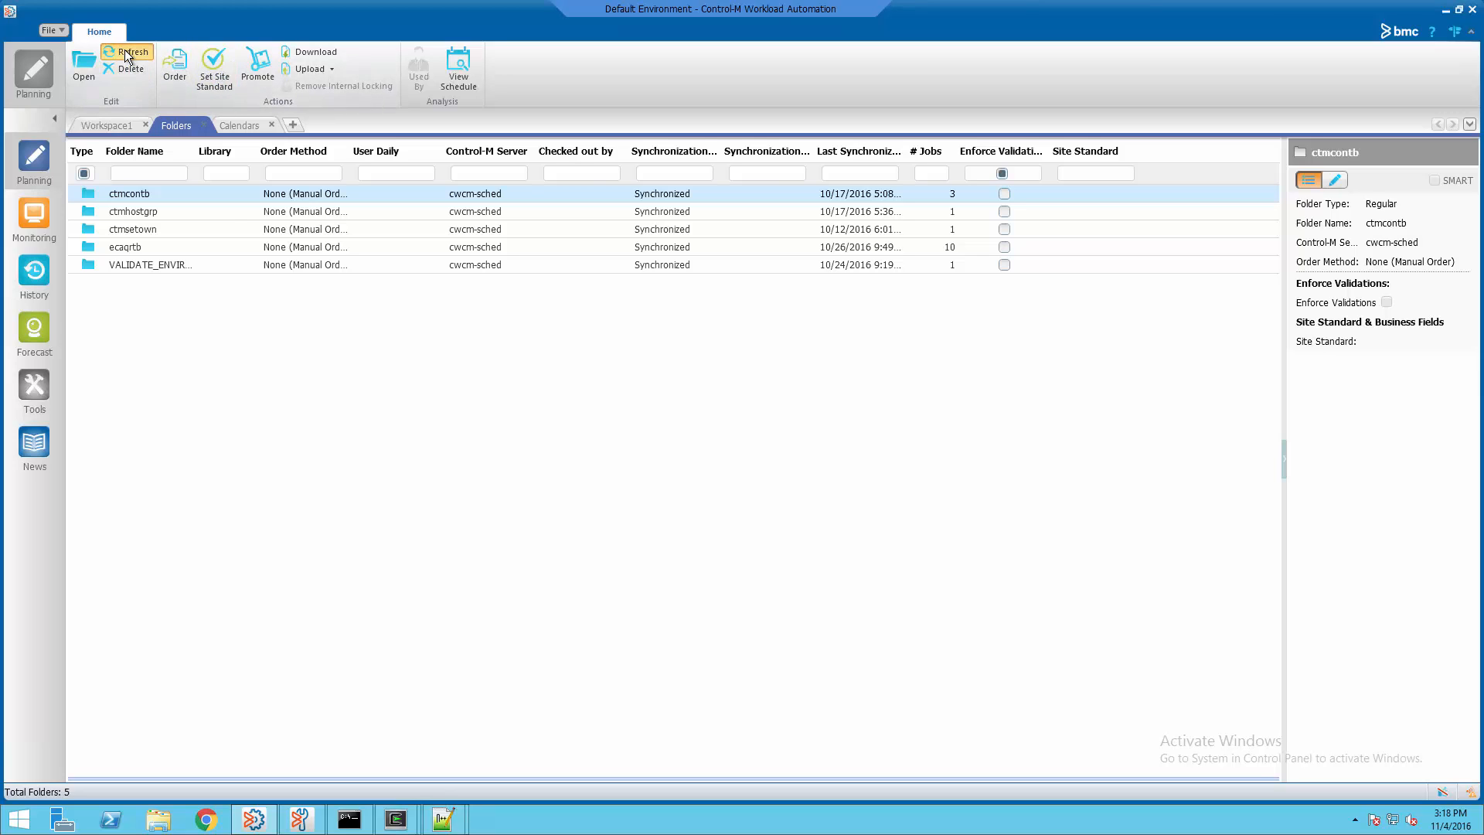